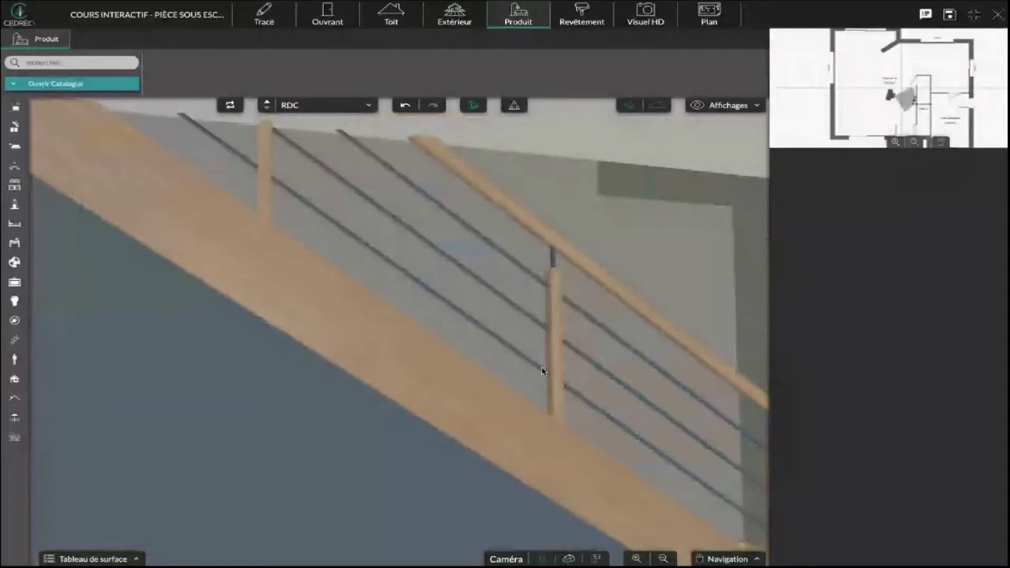
Switch from the 3D view to the RDC plan and show the properties of the "Sous escalier" room
{"action": "mouse_move", "coordinate": [542, 371]}
{"action": "left_mouse_down"}
{"action": "mouse_move", "coordinate": [208, 285]}
{"action": "mouse_move", "coordinate": [175, 371]}
{"action": "mouse_move", "coordinate": [315, 345]}
{"action": "mouse_move", "coordinate": [387, 372]}
{"action": "mouse_move", "coordinate": [499, 271]}
{"action": "mouse_move", "coordinate": [789, 311]}
{"action": "mouse_move", "coordinate": [427, 379]}
{"action": "mouse_move", "coordinate": [381, 273]}
{"action": "mouse_move", "coordinate": [640, 311]}
{"action": "mouse_move", "coordinate": [580, 369]}
{"action": "mouse_move", "coordinate": [206, 446]}
{"action": "mouse_move", "coordinate": [310, 473]}
{"action": "mouse_move", "coordinate": [543, 445]}
{"action": "left_mouse_up"}
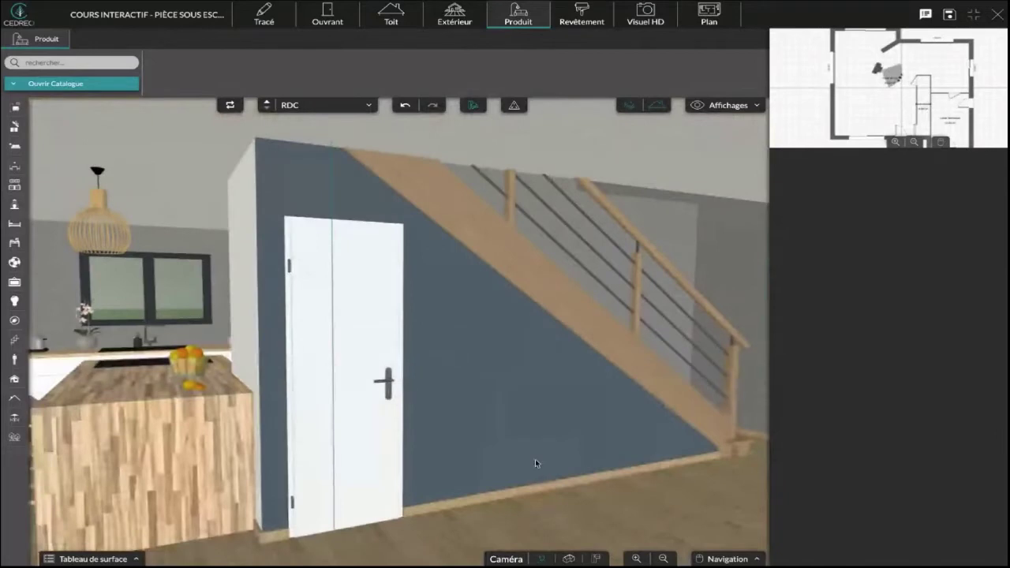
{"action": "left_click", "coordinate": [262, 17]}
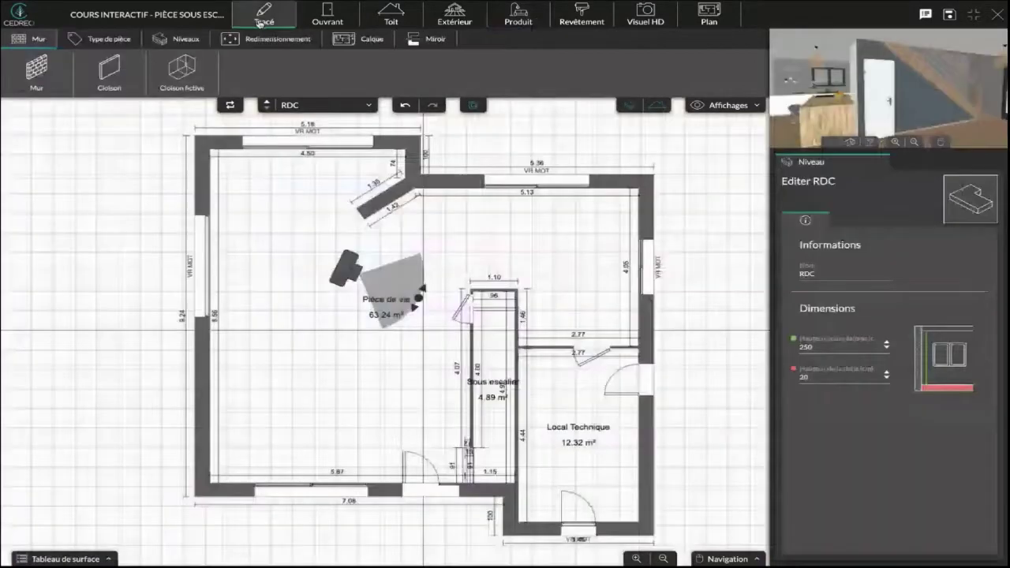
{"action": "scroll", "coordinate": [385, 330], "scroll_direction": "up", "scroll_amount": 2}
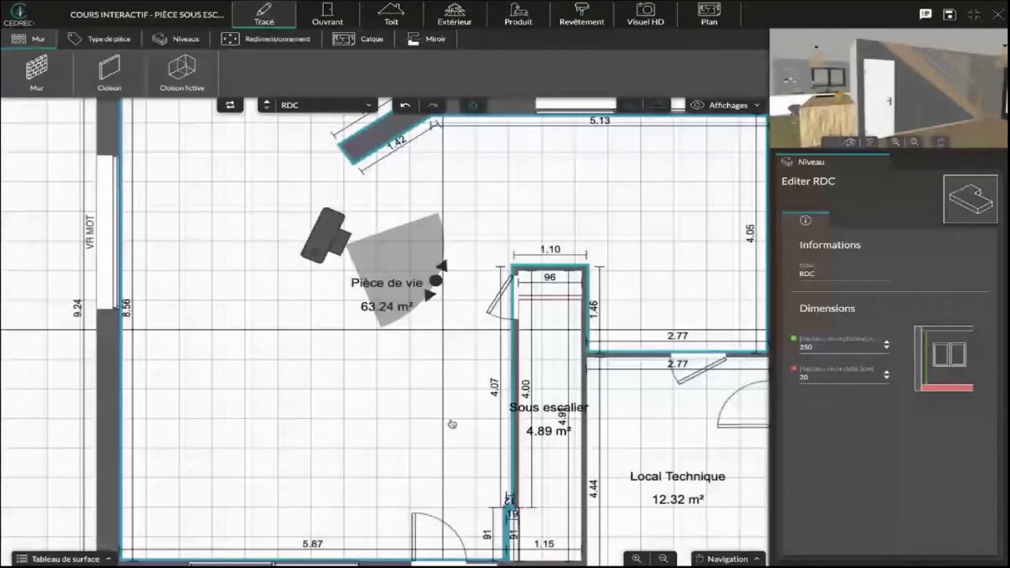
{"action": "left_click_drag", "start_coordinate": [452, 424], "coordinate": [346, 334]}
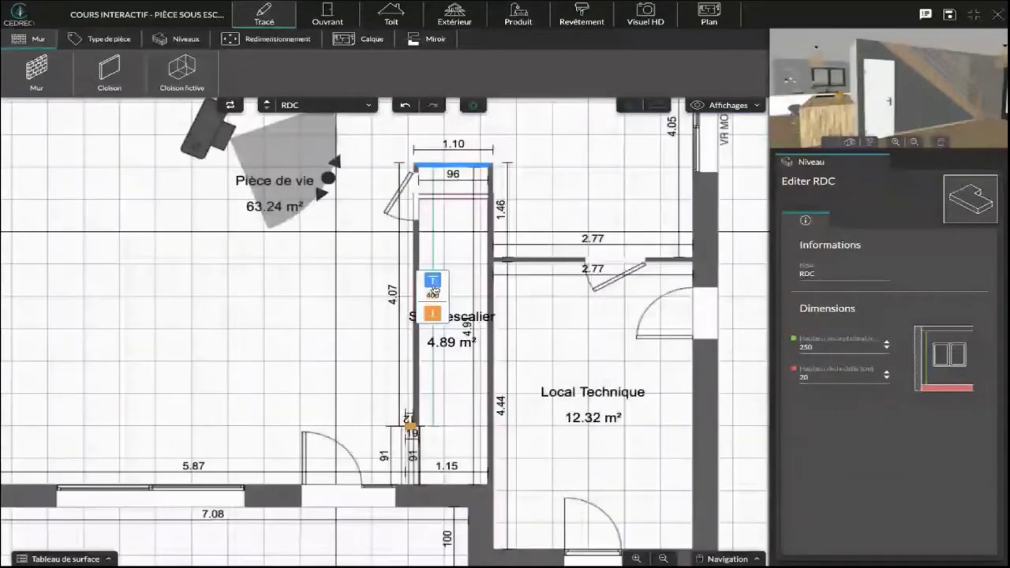
{"action": "left_click", "coordinate": [454, 256]}
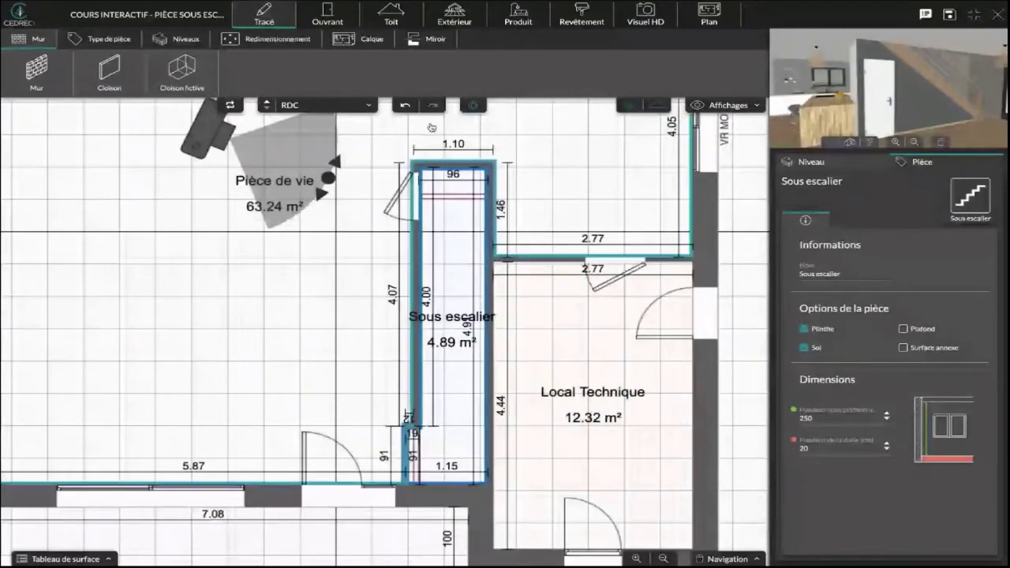
On level Etage 1, assign the Trémie room type to the narrow stairwell room
{"action": "key", "text": "Page_Up"}
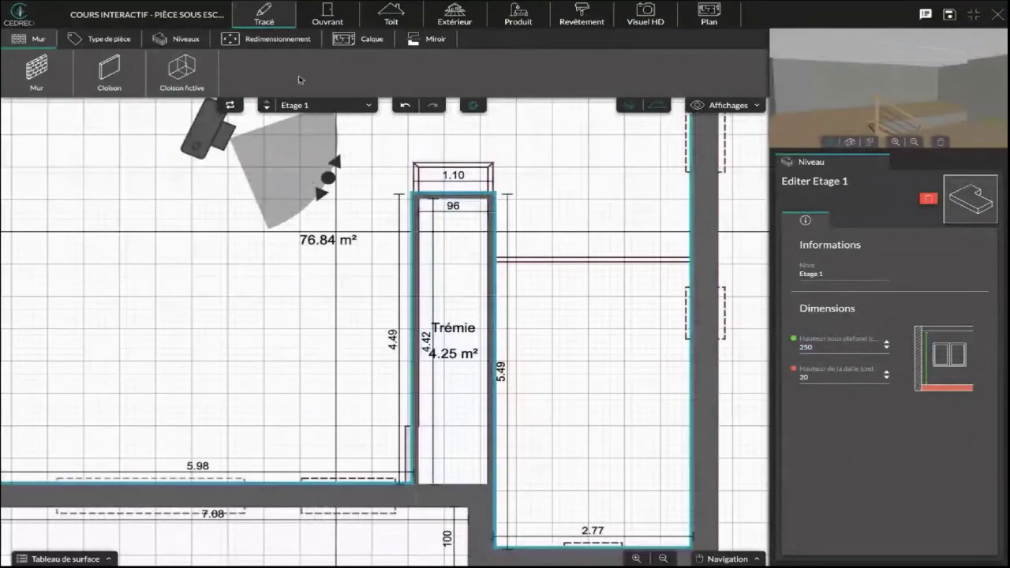
{"action": "left_click", "coordinate": [98, 39]}
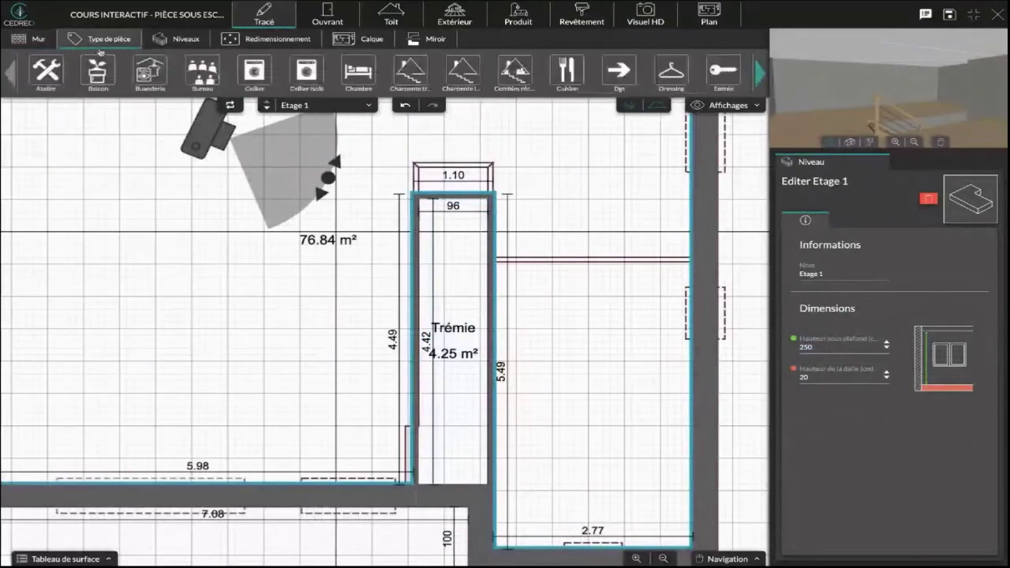
{"action": "scroll", "coordinate": [521, 75], "scroll_direction": "down", "scroll_amount": 10}
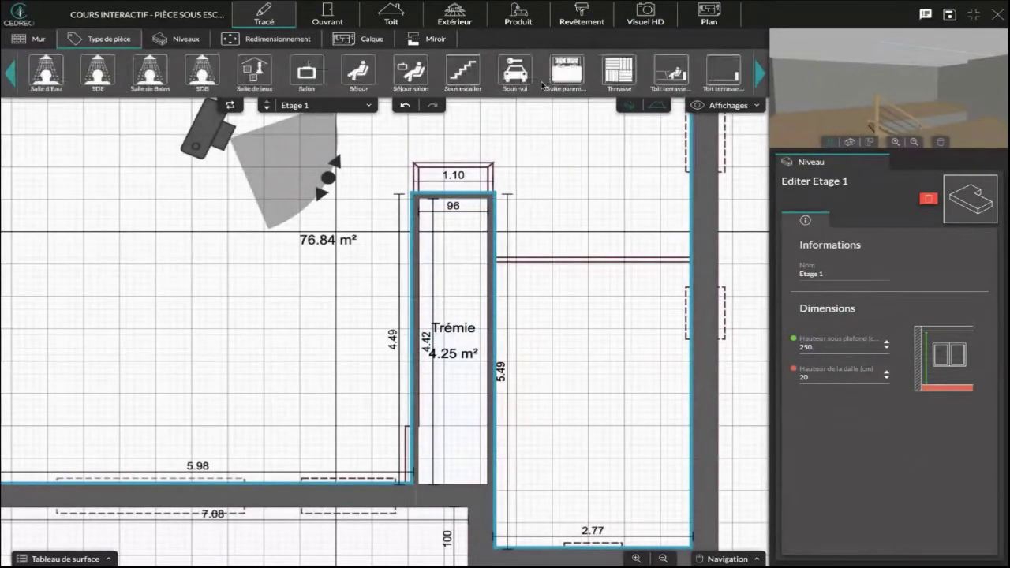
{"action": "scroll", "coordinate": [543, 85], "scroll_direction": "down", "scroll_amount": 5}
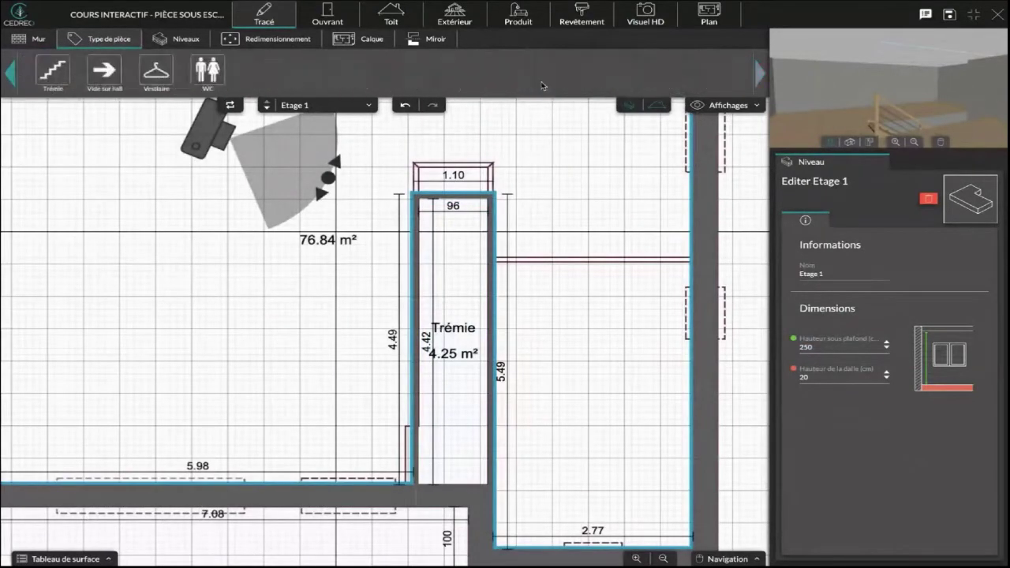
{"action": "left_click", "coordinate": [46, 75]}
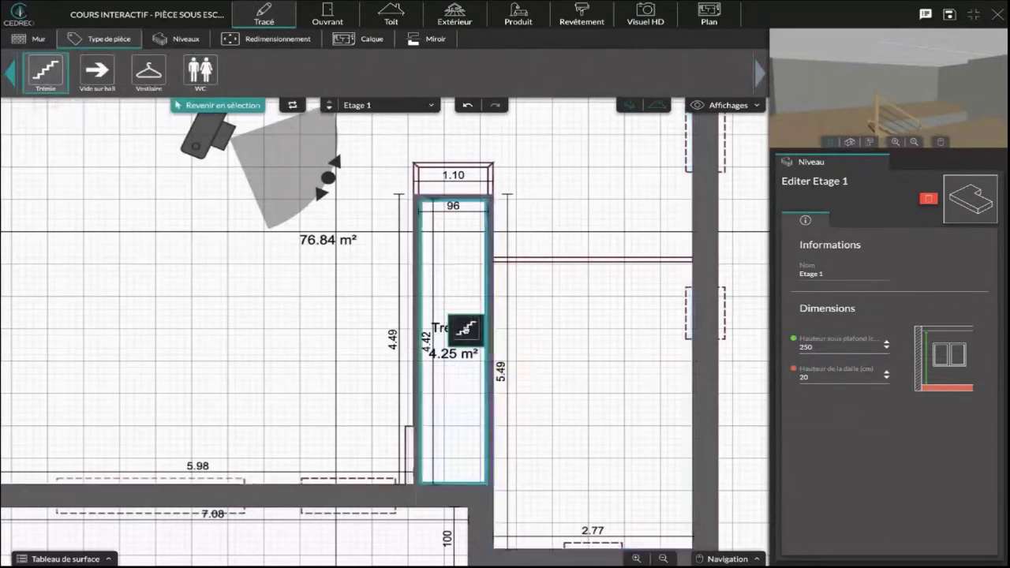
{"action": "left_click", "coordinate": [465, 330]}
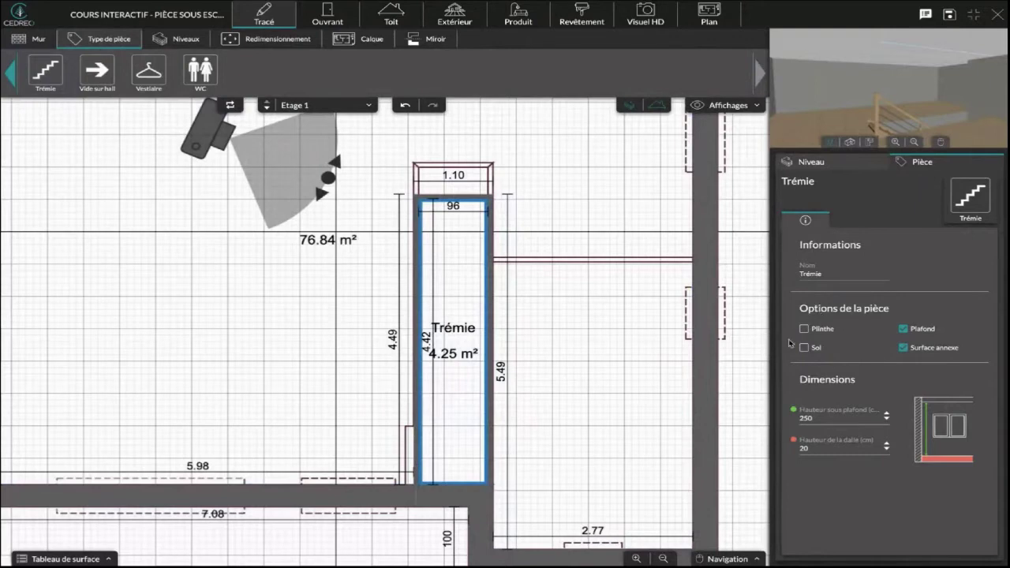
Compare the room options of the Trémie and main room on Etage 1 with those of "Sous escalier" on RDC
{"action": "left_click_drag", "start_coordinate": [850, 112], "coordinate": [893, 111]}
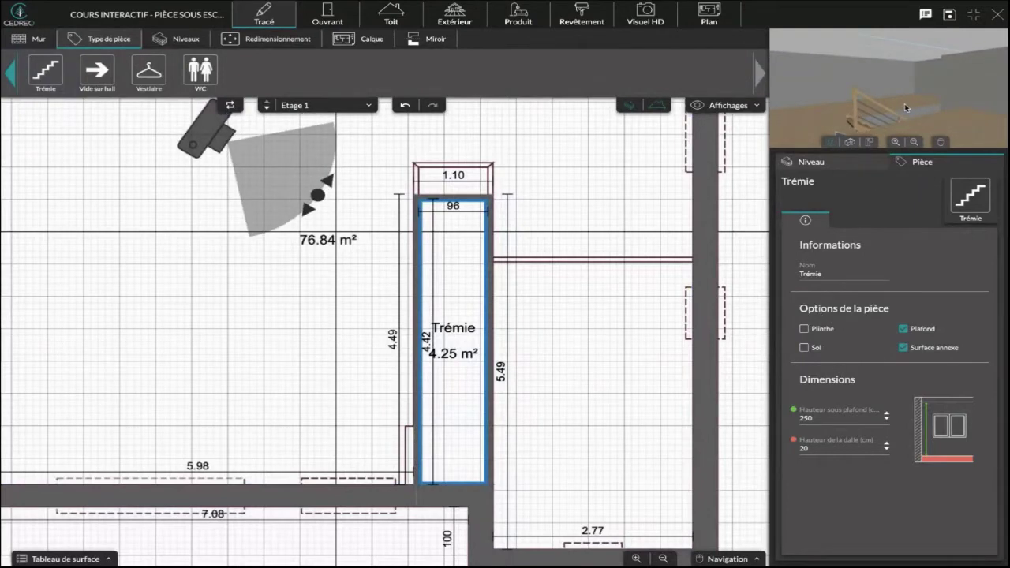
{"action": "left_click", "coordinate": [296, 314]}
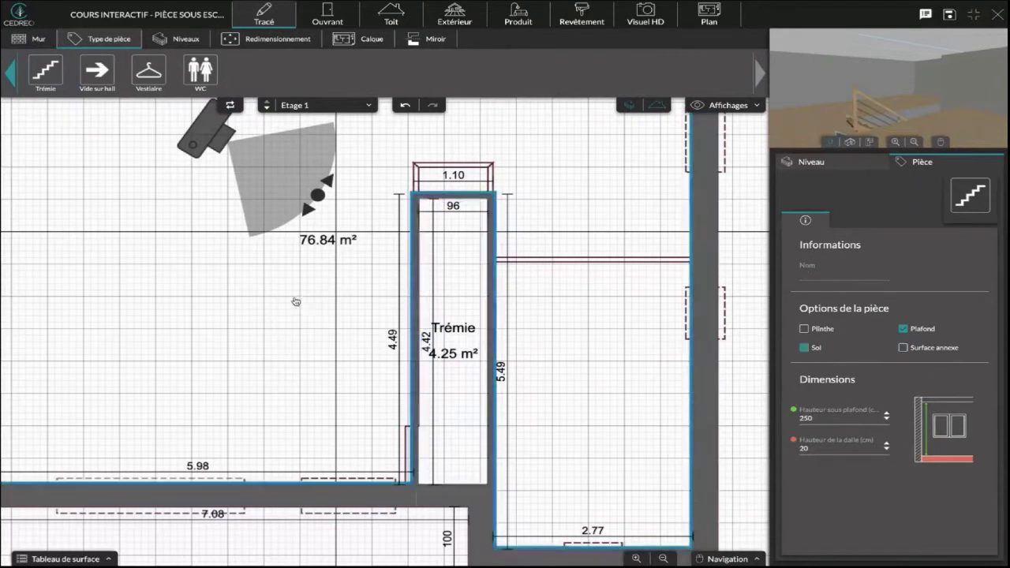
{"action": "left_click", "coordinate": [266, 109]}
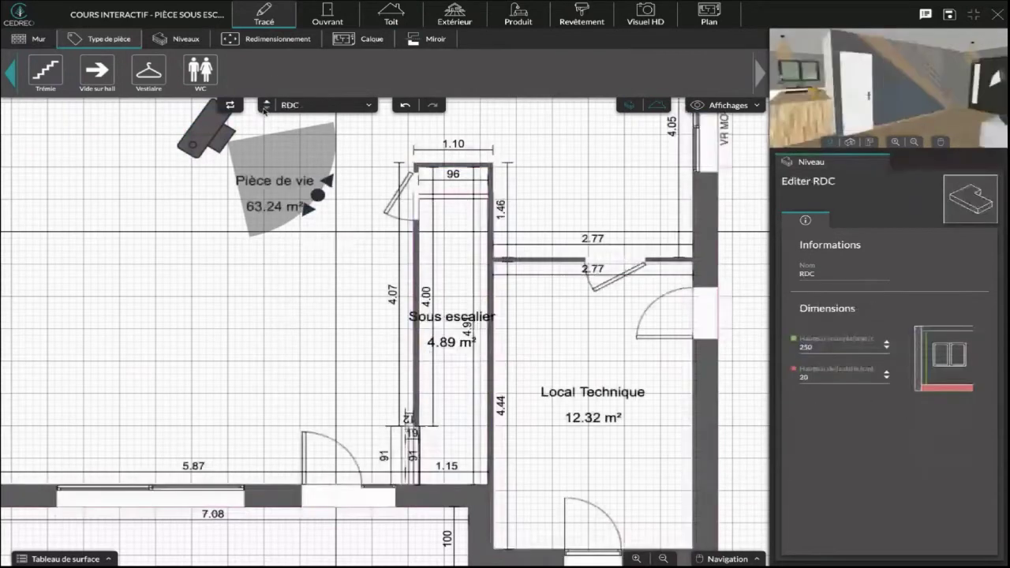
{"action": "left_click", "coordinate": [471, 259]}
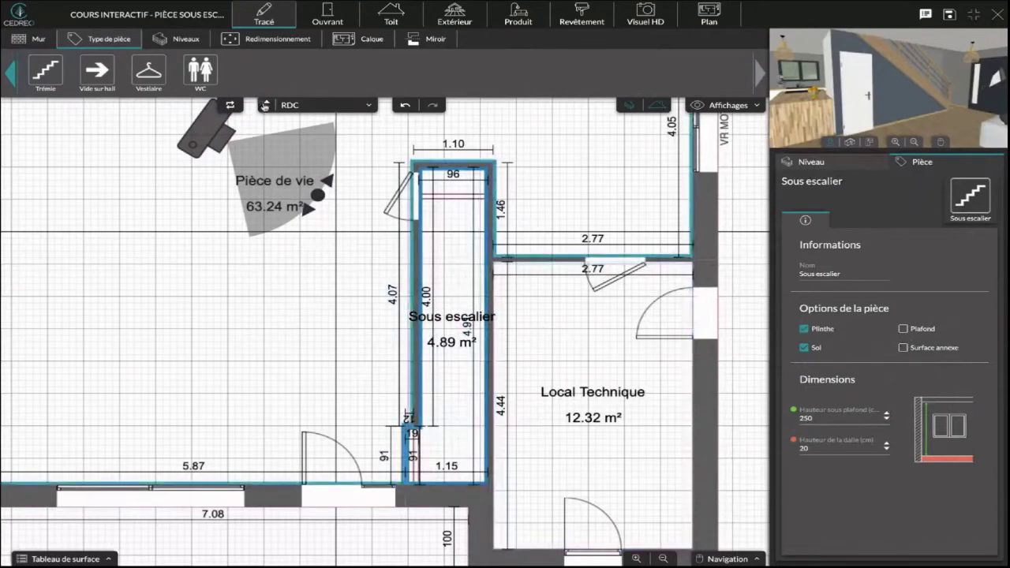
{"action": "left_click", "coordinate": [267, 103]}
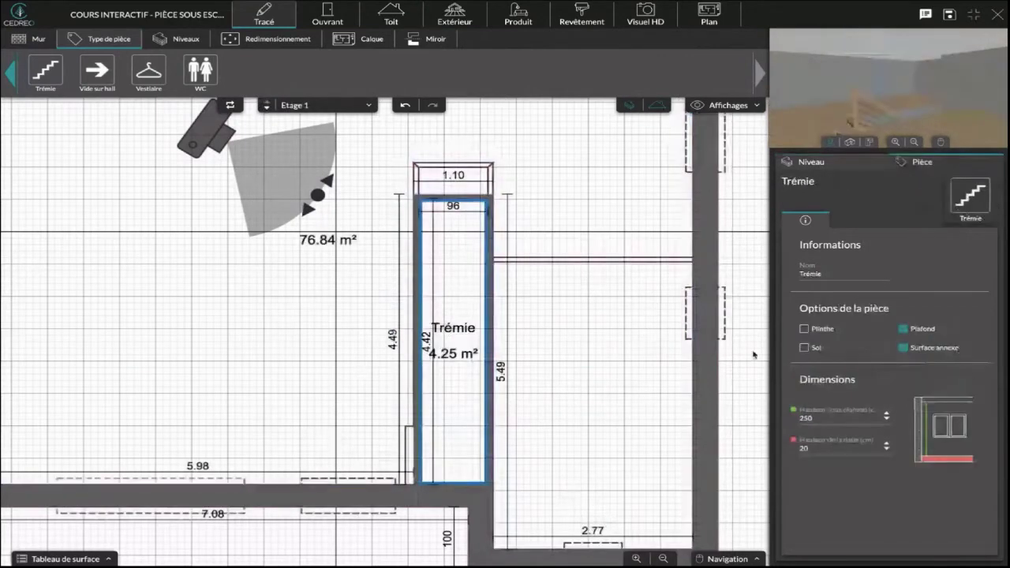
{"action": "left_click", "coordinate": [266, 109]}
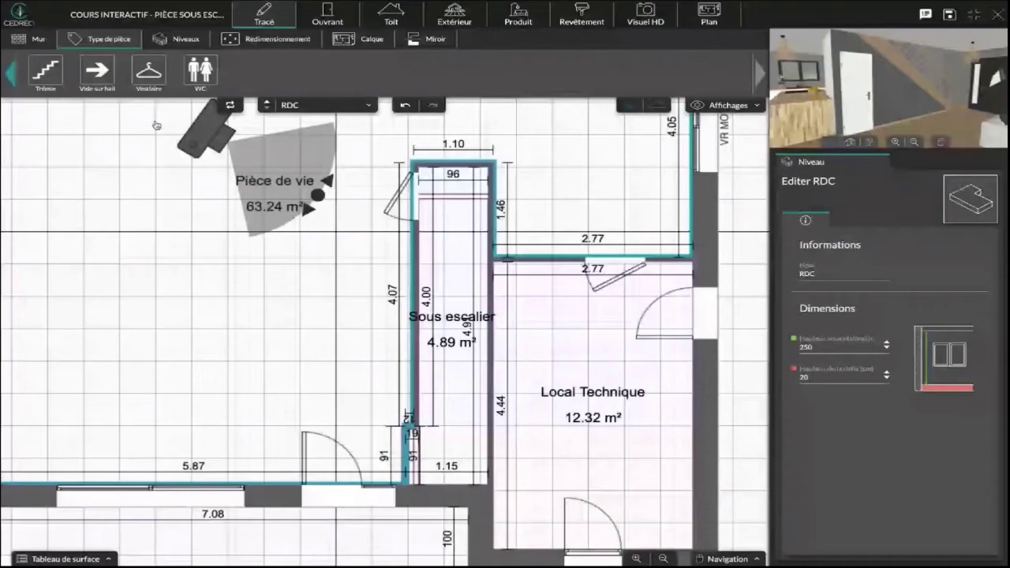
Search Cedreo's online support in the browser for "trémie", and return to the house project
{"action": "key", "text": "super+t"}
{"action": "left_click", "coordinate": [255, 51]}
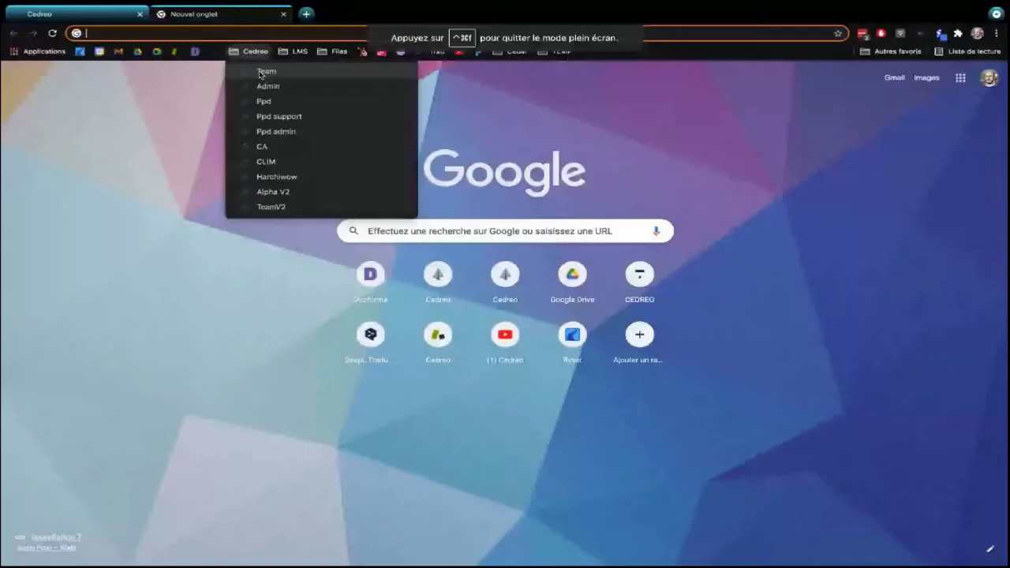
{"action": "left_click", "coordinate": [266, 71]}
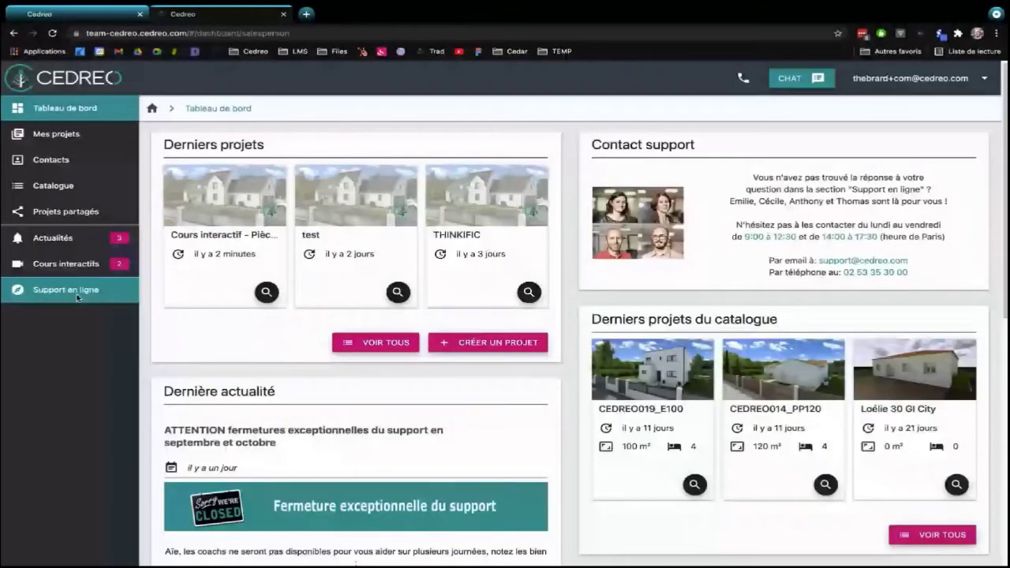
{"action": "left_click", "coordinate": [77, 292]}
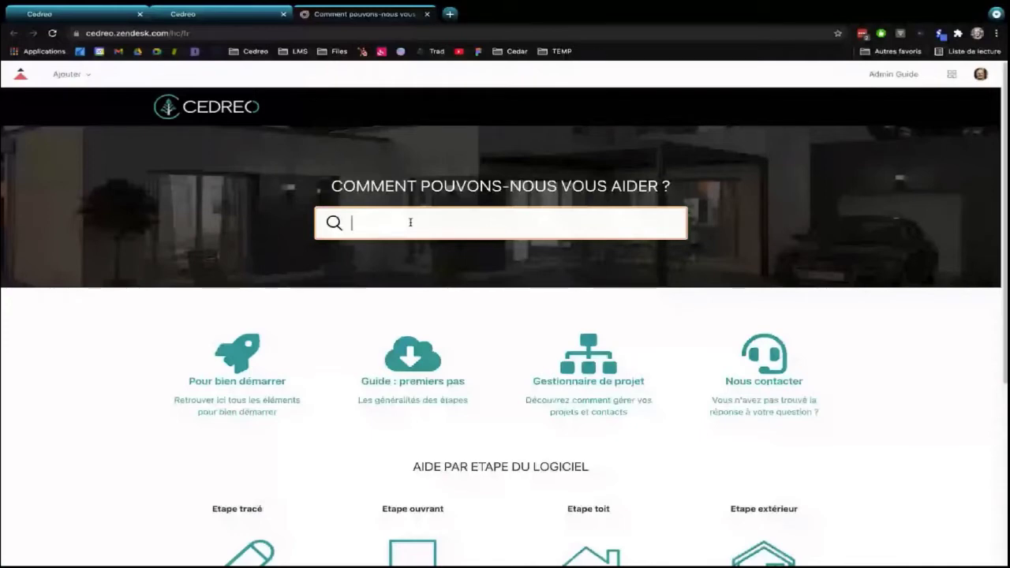
{"action": "type", "text": "trémie"}
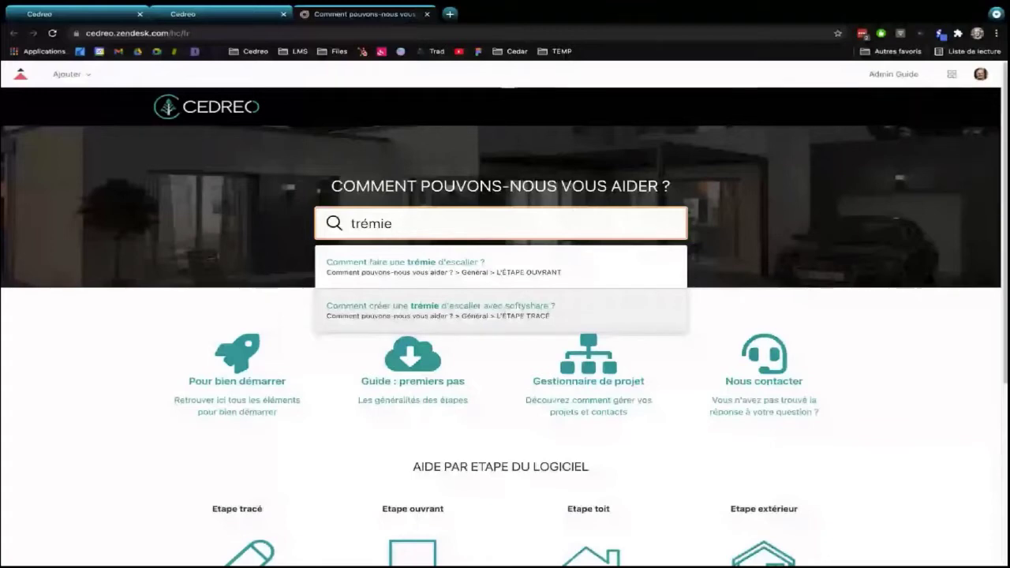
{"action": "left_click", "coordinate": [427, 14]}
{"action": "left_click", "coordinate": [42, 15]}
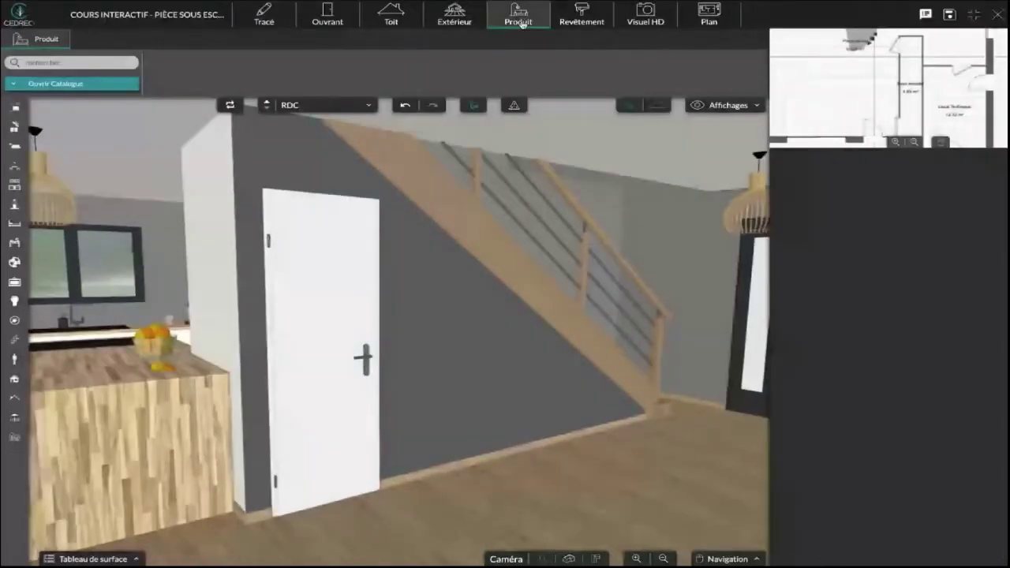
Find "escalier" in the product catalogue, place Escalier droit (Fusion 01) by the existing staircase, and undo a trial move
{"action": "left_click", "coordinate": [522, 24]}
{"action": "type", "text": "sscali"}
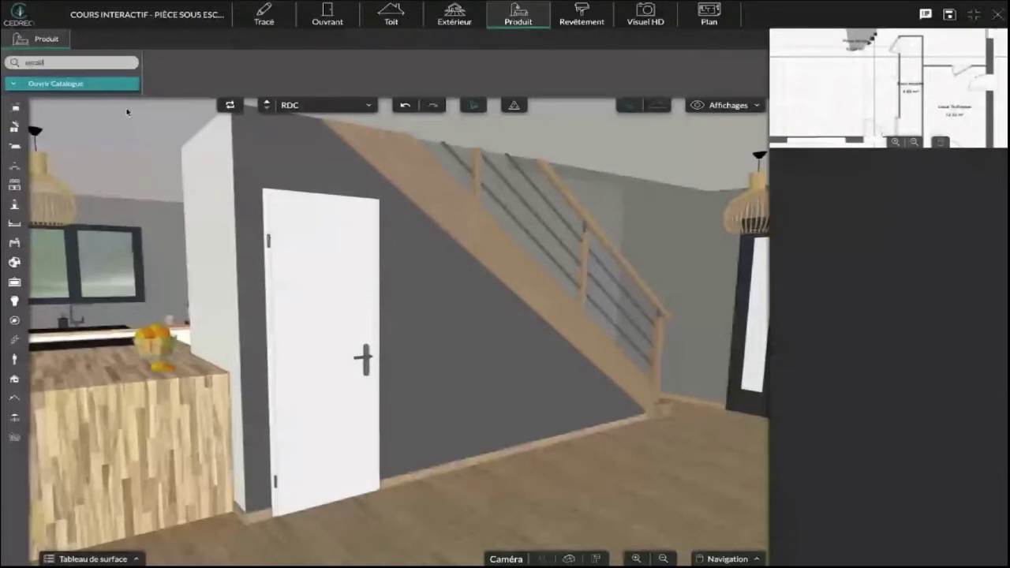
{"action": "type", "text": "er"}
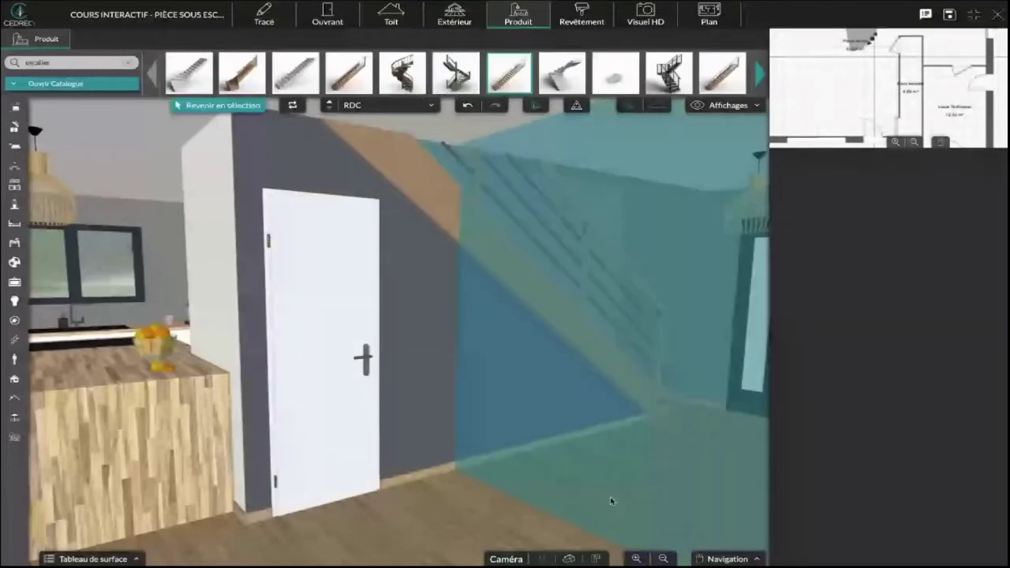
{"action": "left_click", "coordinate": [643, 424]}
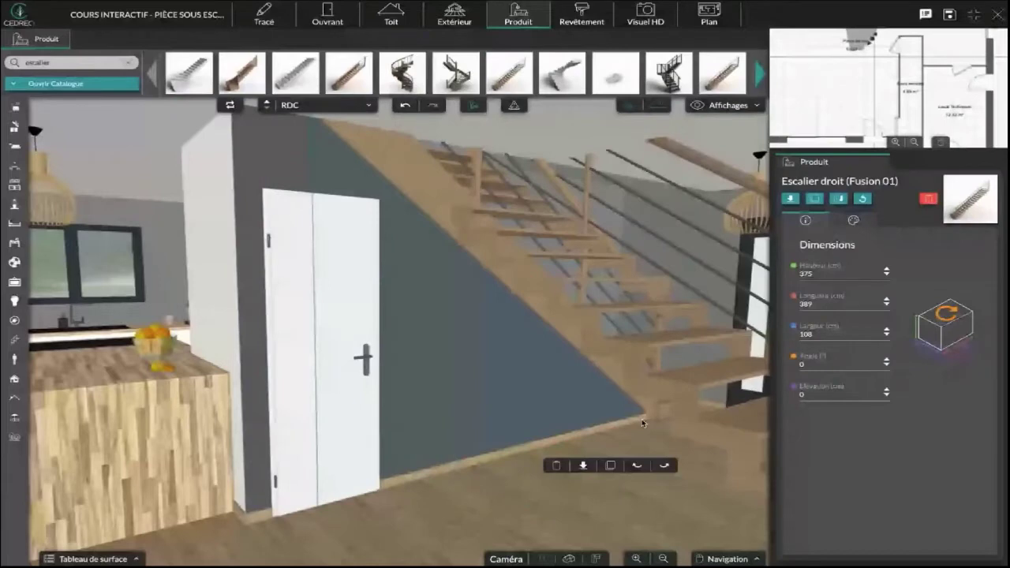
{"action": "left_click_drag", "start_coordinate": [642, 423], "coordinate": [403, 137]}
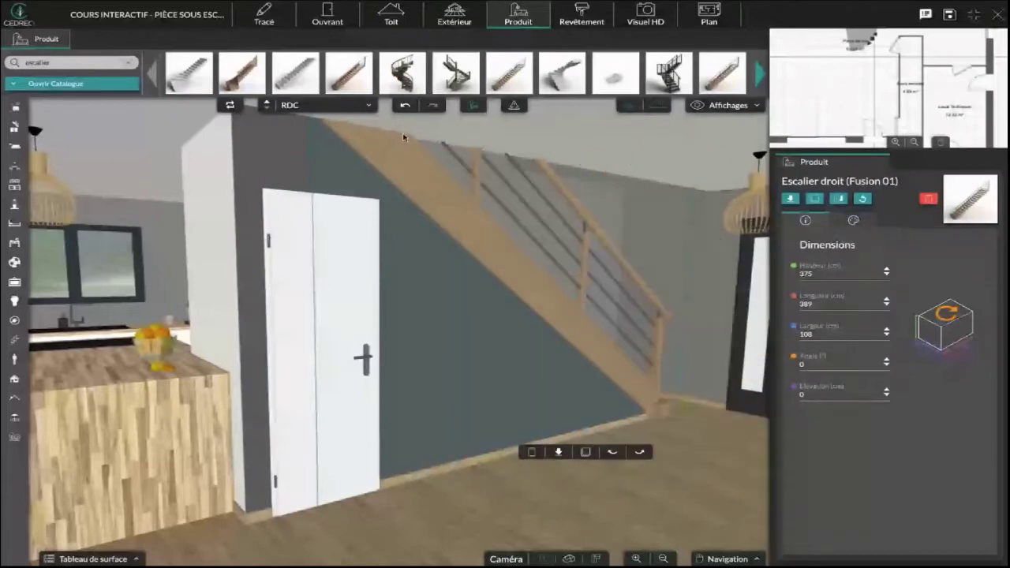
{"action": "left_click", "coordinate": [405, 105]}
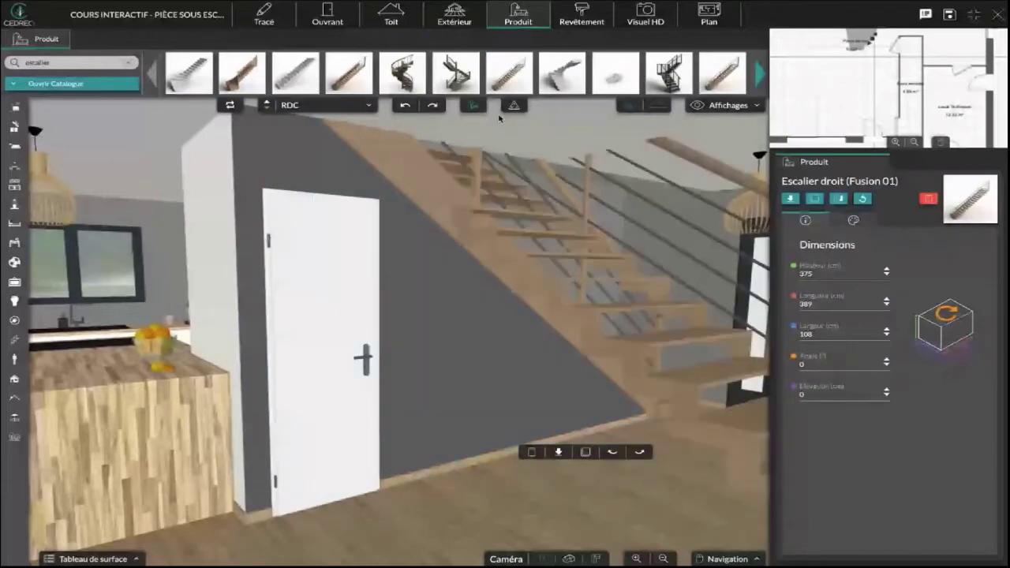
Try moving the Fusion 01 staircase in front of the door wall and mirroring it
{"action": "left_click_drag", "start_coordinate": [673, 347], "coordinate": [627, 352]}
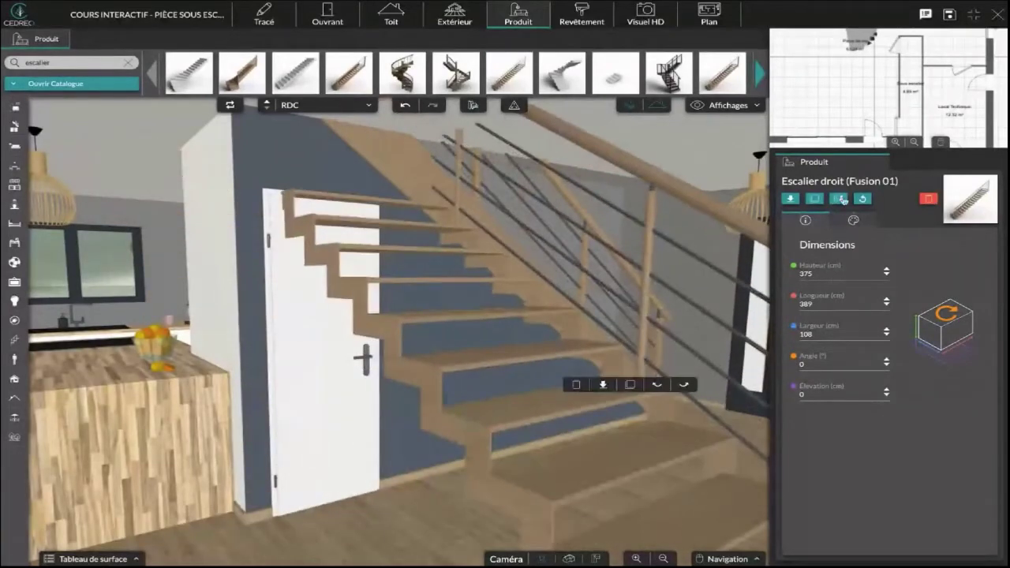
{"action": "left_click", "coordinate": [840, 198]}
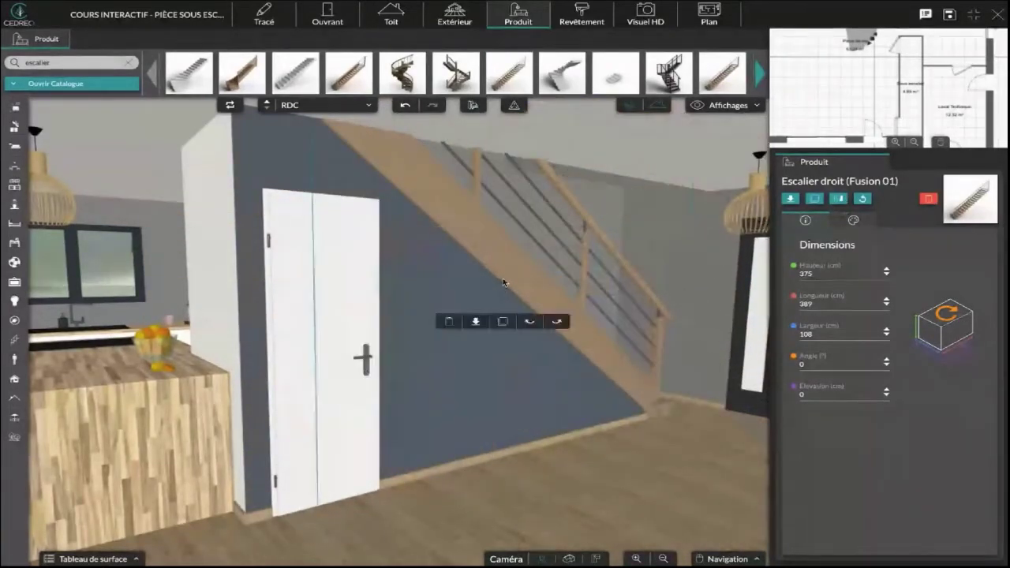
{"action": "left_click", "coordinate": [405, 105]}
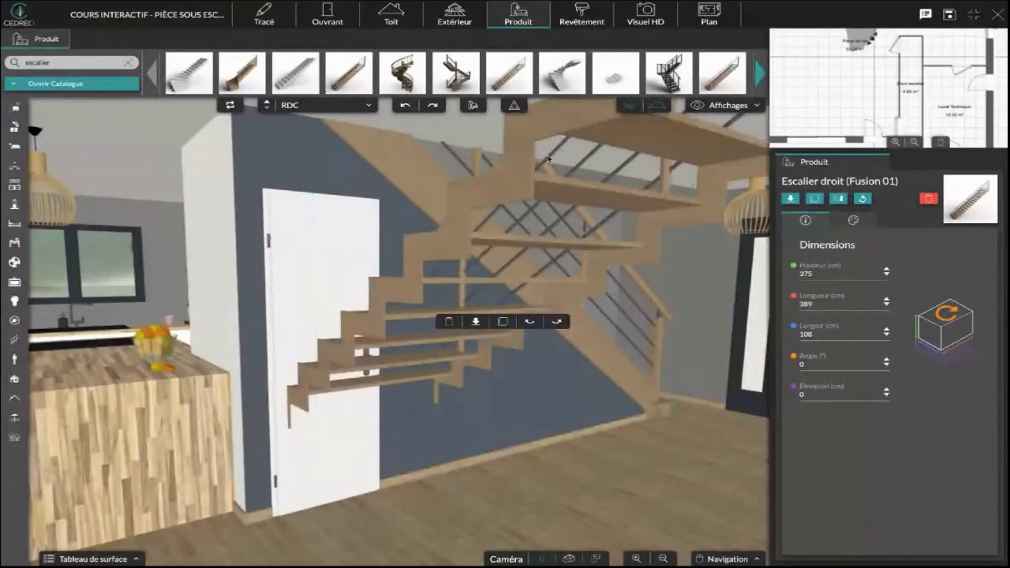
Try rotating the mirrored Fusion 01 staircase to 90° and shifting it toward the under-stair wall
{"action": "left_click", "coordinate": [575, 121]}
{"action": "key", "text": "space"}
{"action": "key", "text": "space"}
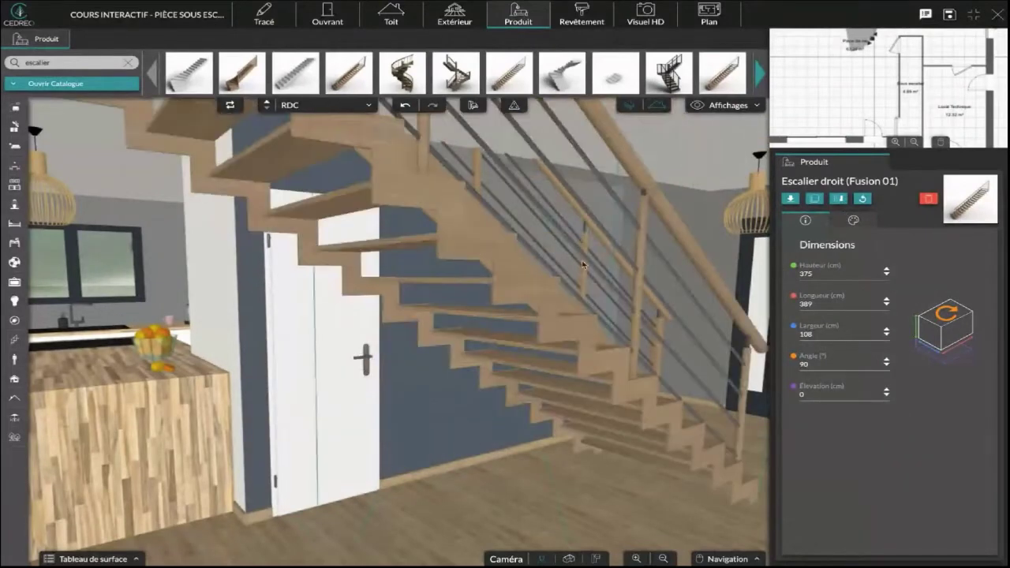
{"action": "left_click", "coordinate": [543, 305]}
{"action": "left_click_drag", "start_coordinate": [543, 305], "coordinate": [509, 296]}
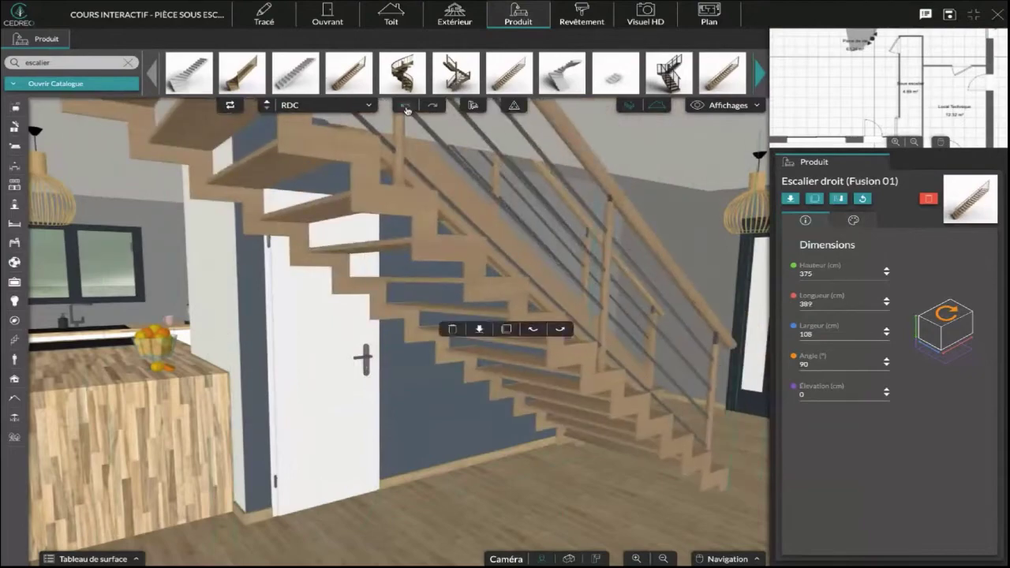
Undo the Fusion 01 staircase's moves, rotation, mirroring and placement
{"action": "left_click", "coordinate": [406, 106]}
{"action": "left_click", "coordinate": [406, 106]}
{"action": "left_click", "coordinate": [405, 106]}
{"action": "left_click", "coordinate": [406, 106]}
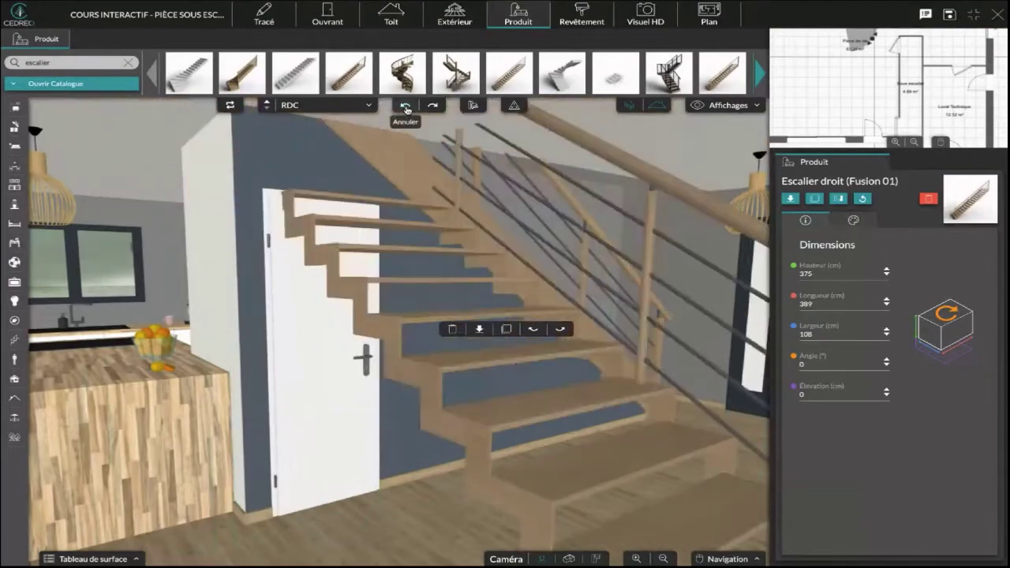
{"action": "left_click", "coordinate": [406, 107]}
{"action": "left_click", "coordinate": [406, 107]}
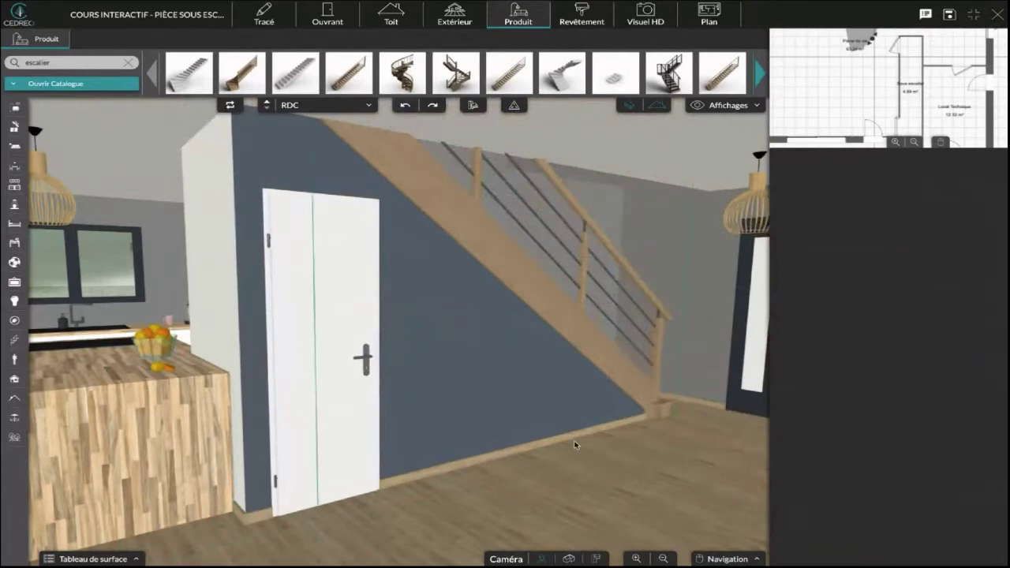
Try deleting the Escalier droit (Evolution 01) staircase to inspect the sloped under-stair wall, then restore it
{"action": "left_click", "coordinate": [567, 316]}
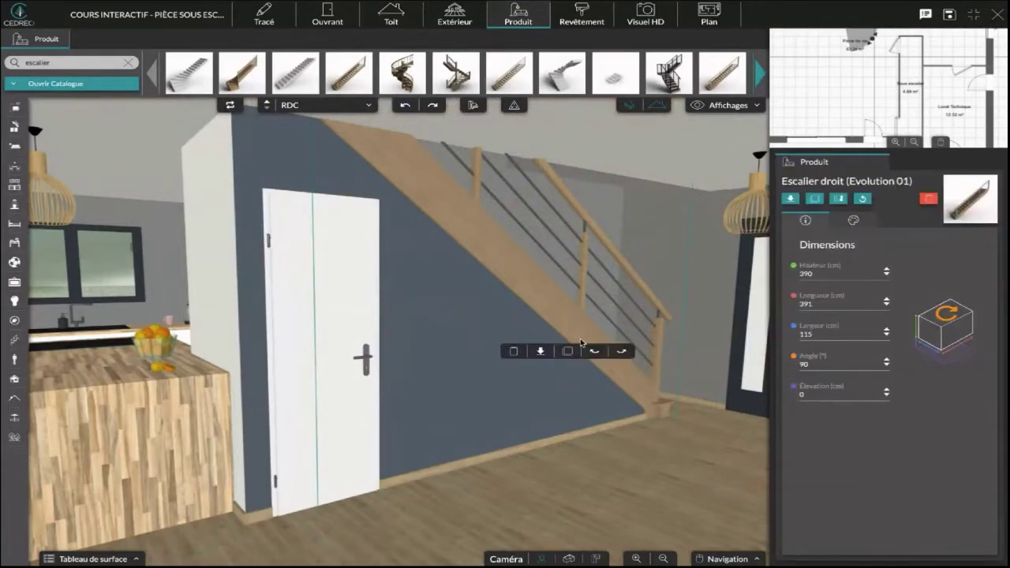
{"action": "key", "text": "Delete"}
{"action": "right_click_drag", "start_coordinate": [631, 307], "coordinate": [263, 165]}
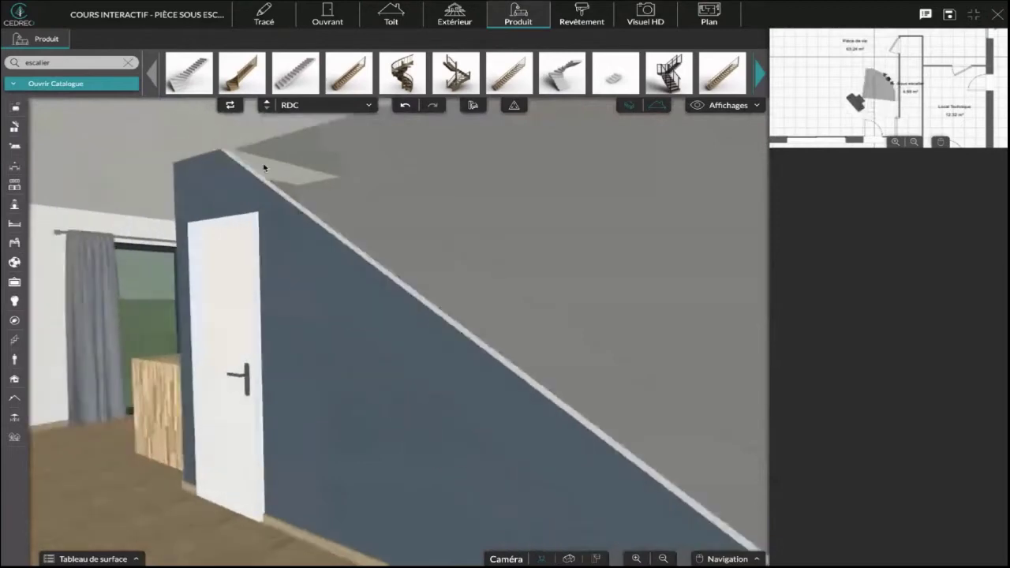
{"action": "left_click_drag", "start_coordinate": [460, 337], "coordinate": [603, 375]}
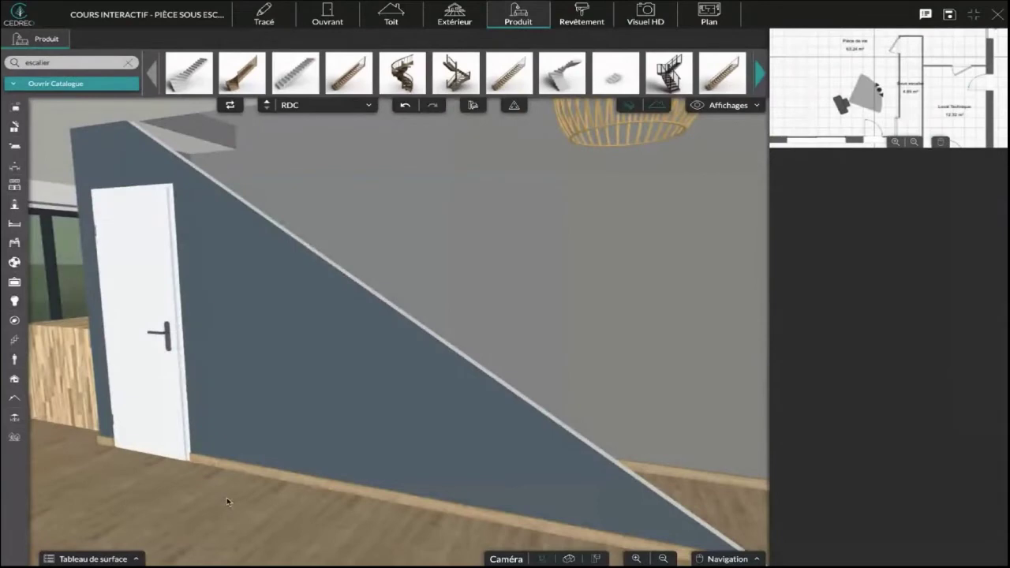
{"action": "left_click_drag", "start_coordinate": [169, 473], "coordinate": [505, 483]}
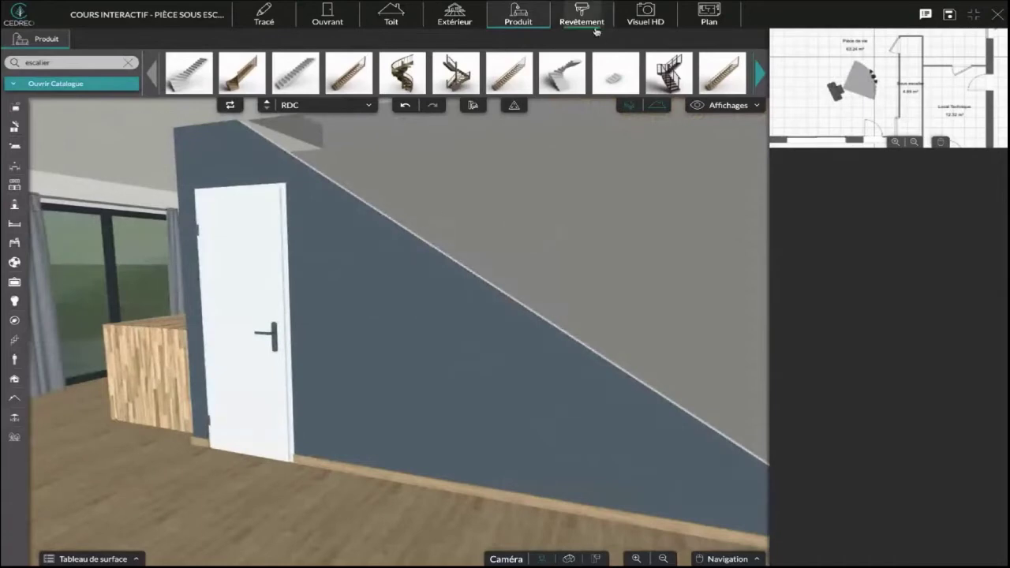
{"action": "left_click", "coordinate": [558, 11]}
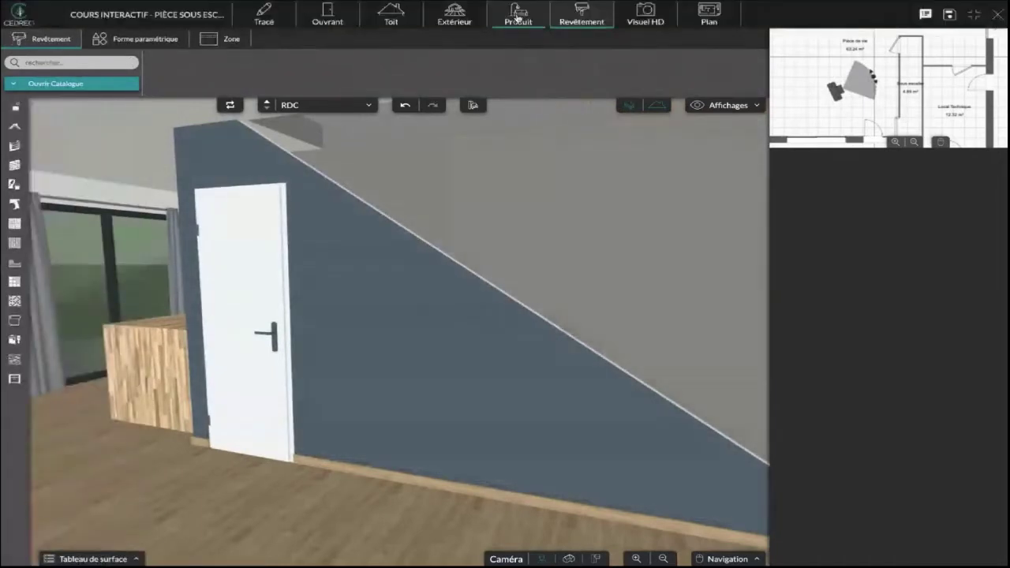
{"action": "left_click", "coordinate": [411, 107]}
Delete the Escalier droit (Evolution 01) staircase above the sloped under-stair wall
{"action": "left_click", "coordinate": [499, 203]}
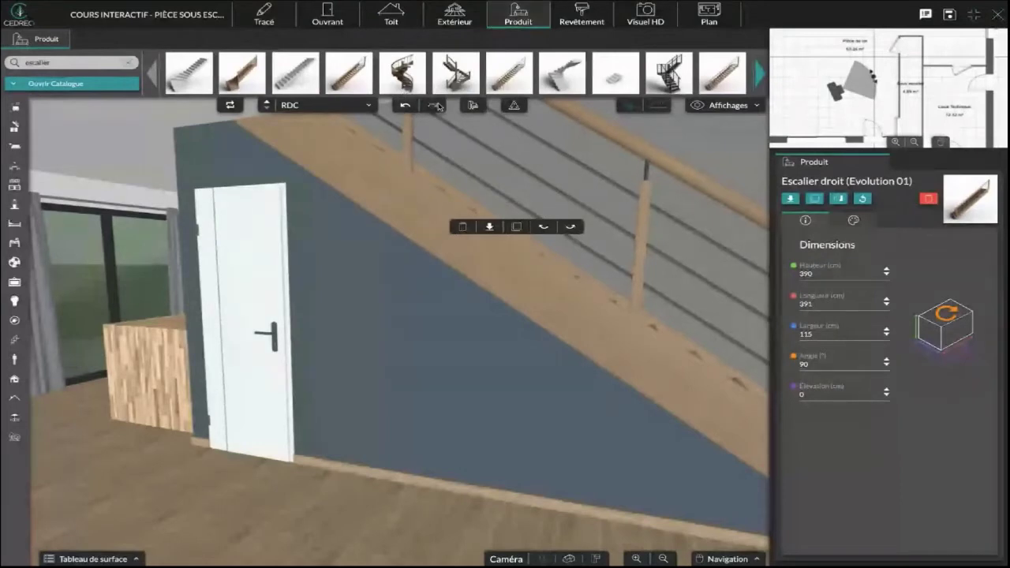
{"action": "left_click", "coordinate": [407, 190]}
{"action": "key", "text": "Delete"}
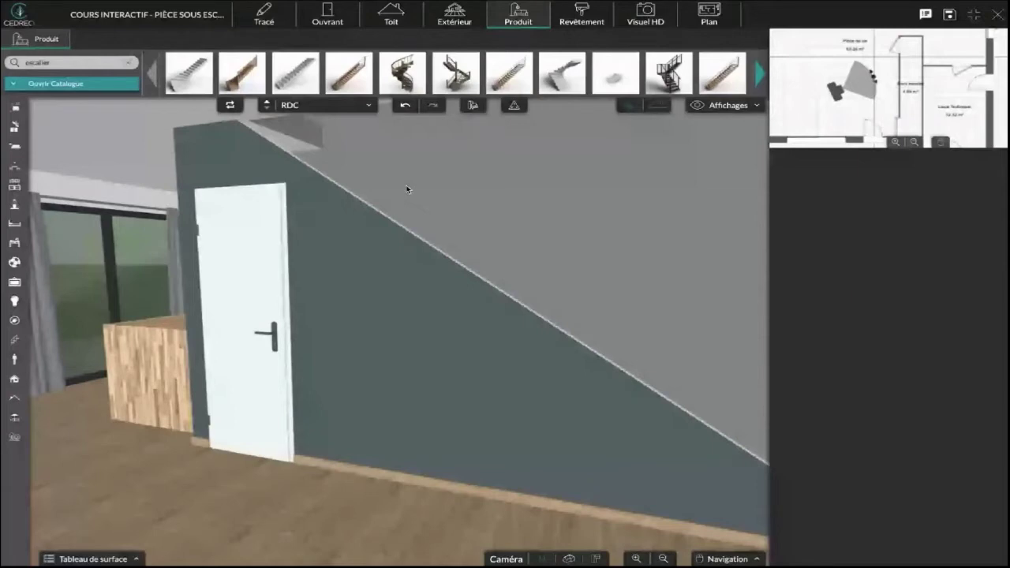
Try sliding the sloped Rampe shape away from the door and back to expose the partition behind it
{"action": "left_click", "coordinate": [581, 18]}
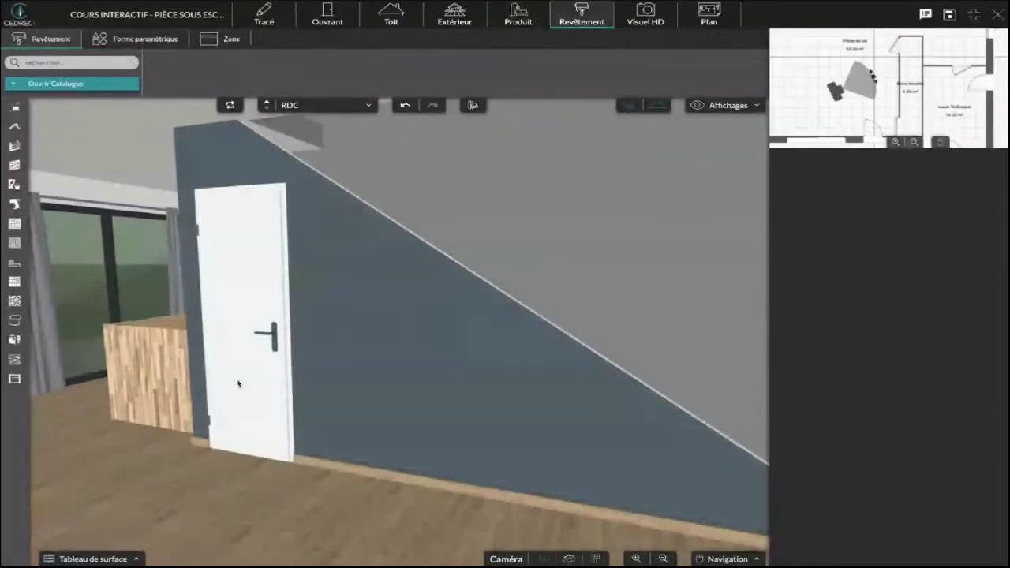
{"action": "left_click_drag", "start_coordinate": [358, 306], "coordinate": [417, 376]}
{"action": "left_click", "coordinate": [418, 376]}
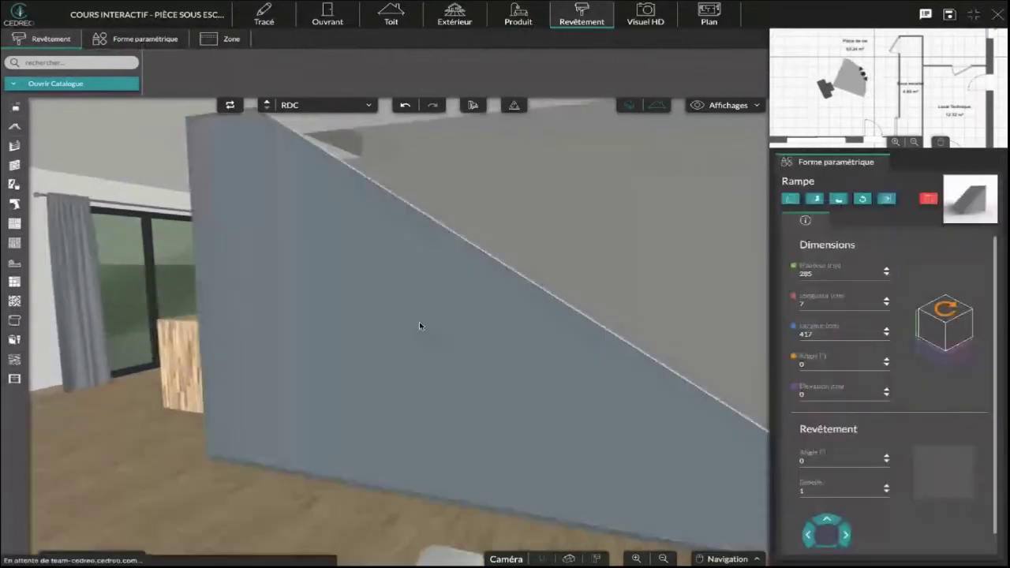
{"action": "left_click_drag", "start_coordinate": [398, 325], "coordinate": [205, 306]}
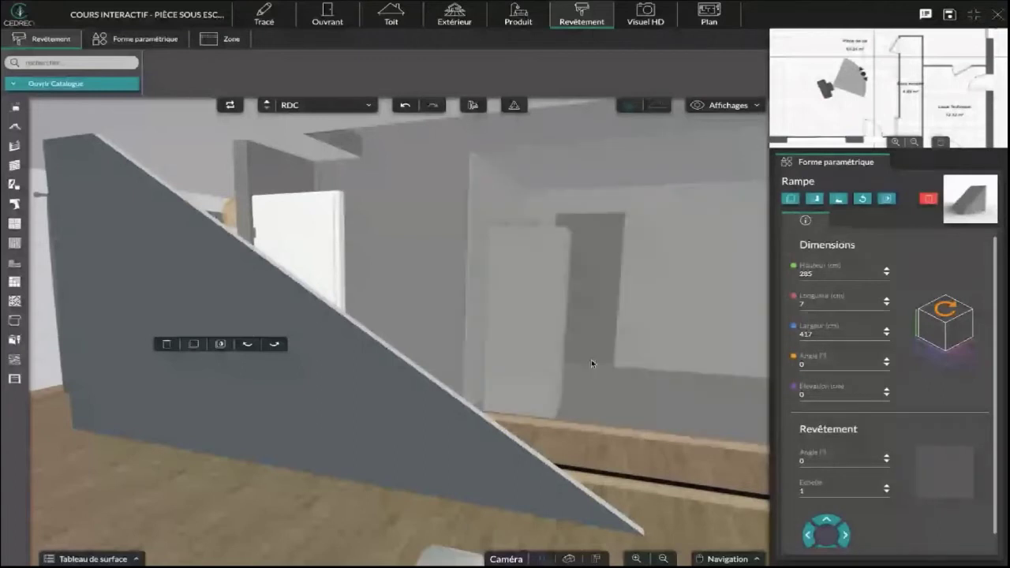
{"action": "left_click_drag", "start_coordinate": [591, 359], "coordinate": [368, 404]}
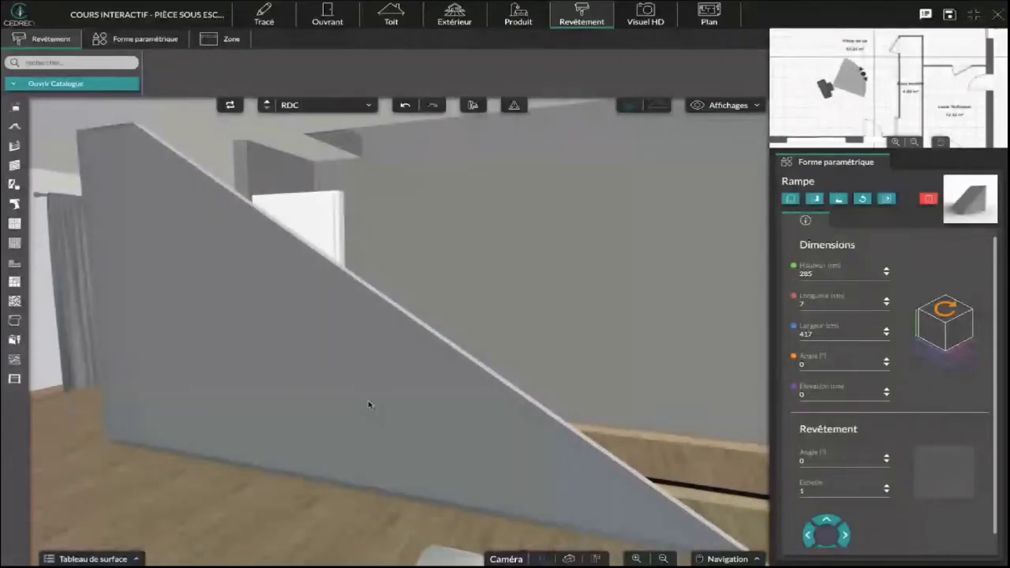
Delete the Rampe parametric shape that forms the sloped under-stair wall
{"action": "left_click", "coordinate": [368, 404]}
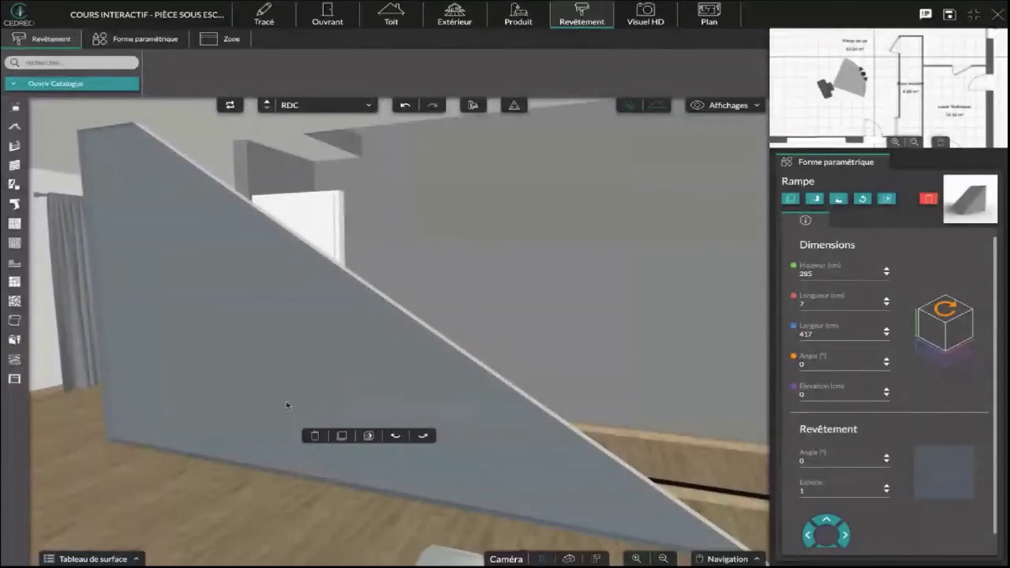
{"action": "left_click", "coordinate": [317, 435]}
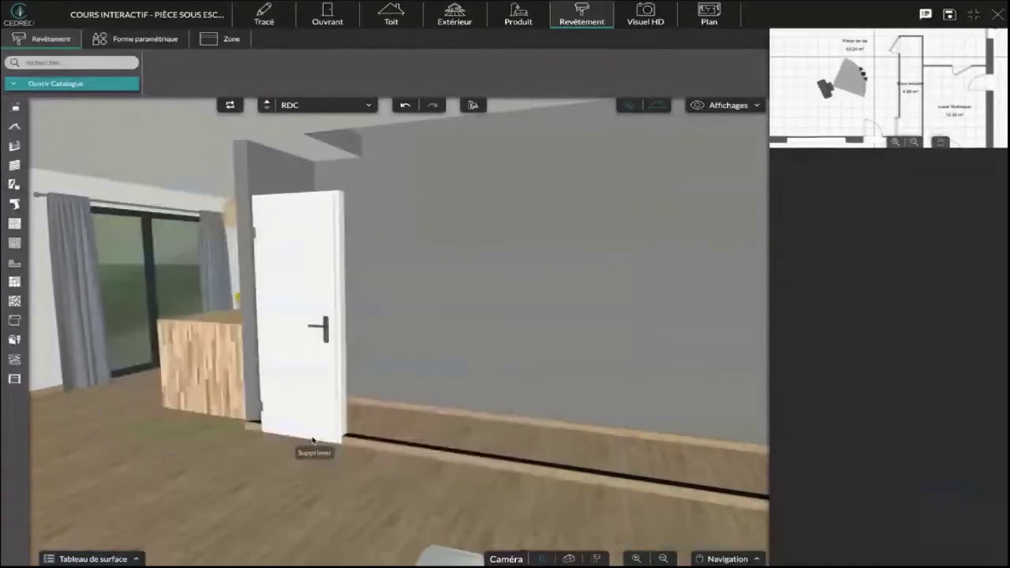
{"action": "left_click_drag", "start_coordinate": [158, 383], "coordinate": [611, 366]}
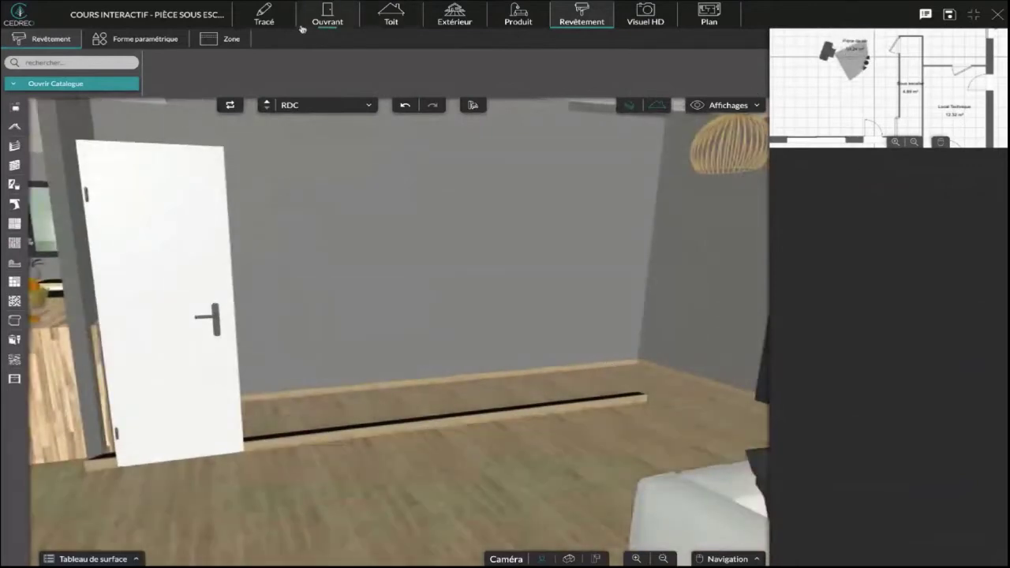
Delete the 7 cm high partition with its door between Pièce de vie and Sous escalier in the RDC plan
{"action": "left_click", "coordinate": [260, 16]}
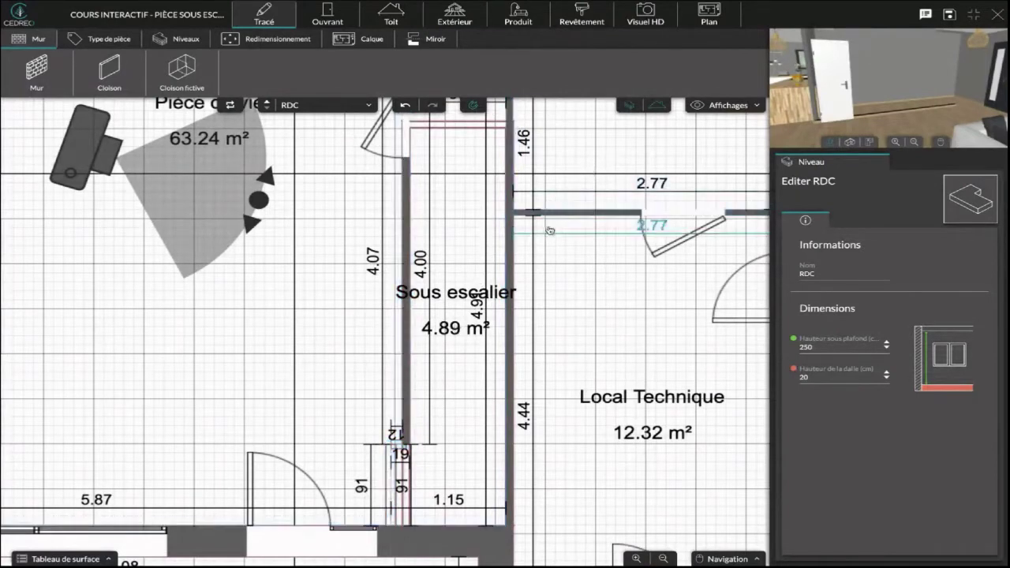
{"action": "left_click", "coordinate": [408, 191]}
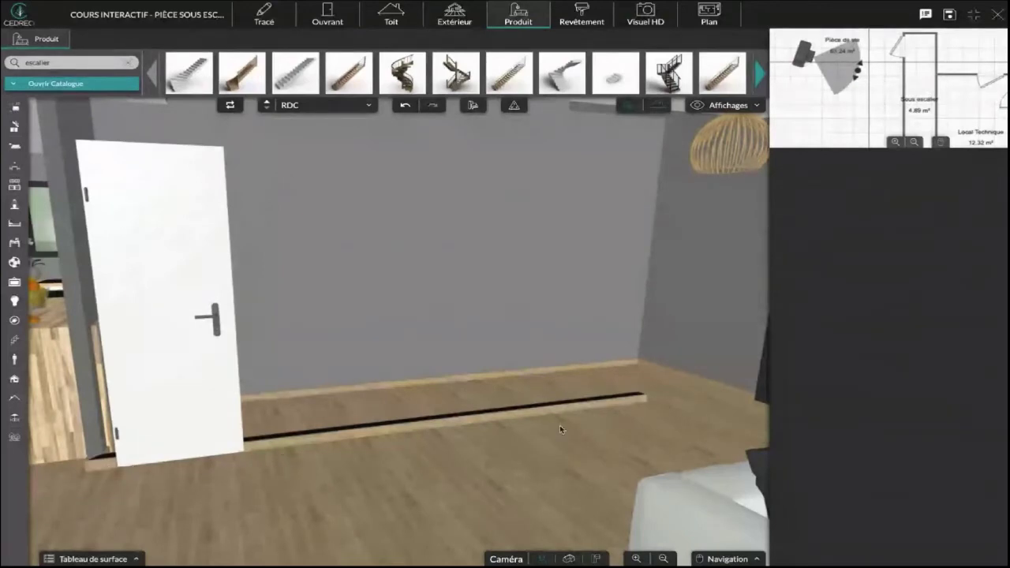
{"action": "left_click_drag", "start_coordinate": [246, 514], "coordinate": [317, 509]}
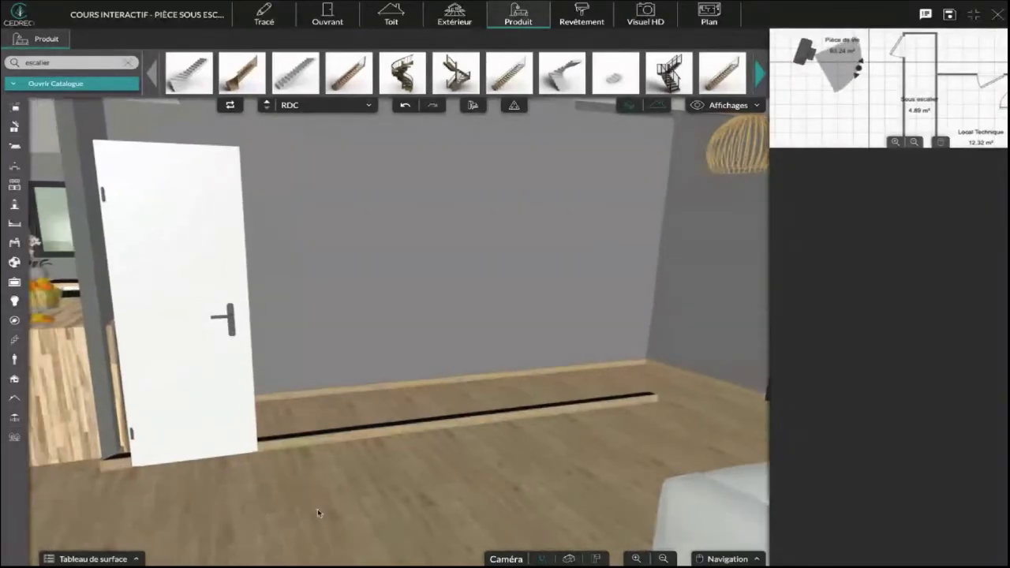
{"action": "left_click", "coordinate": [263, 14]}
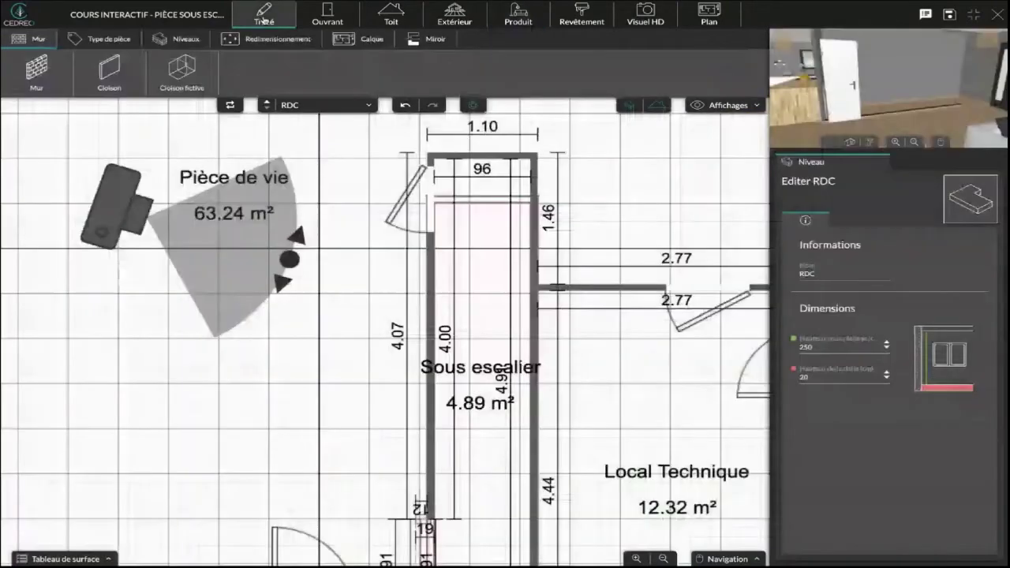
{"action": "left_click", "coordinate": [420, 300]}
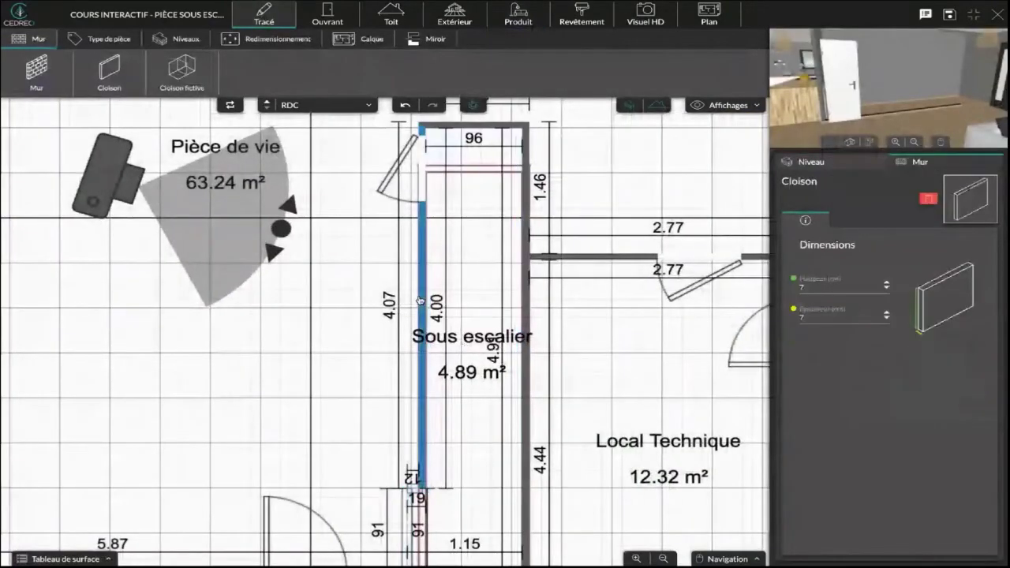
{"action": "key", "text": "Delete"}
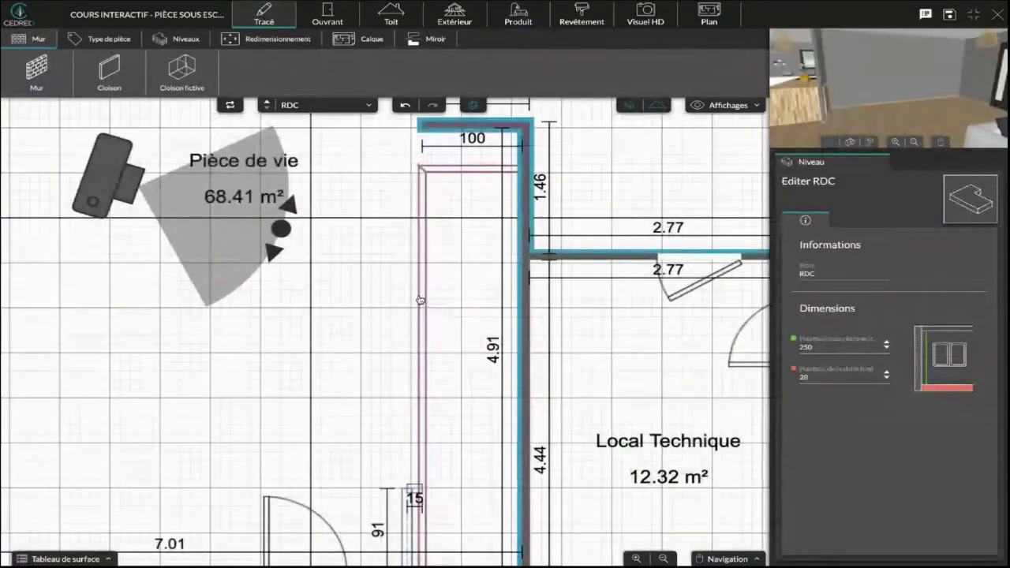
Remove the short Cloison fictive beside the stairwell outline near the exterior wall
{"action": "scroll", "coordinate": [454, 376], "scroll_direction": "down", "scroll_amount": 2}
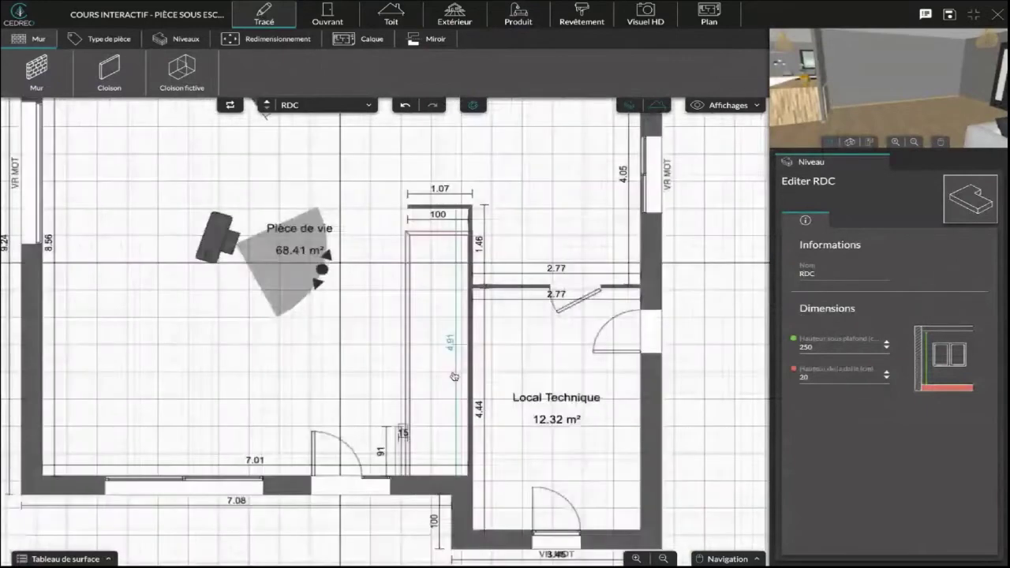
{"action": "left_click_drag", "start_coordinate": [454, 376], "coordinate": [453, 366]}
{"action": "left_click_drag", "start_coordinate": [925, 138], "coordinate": [913, 77]}
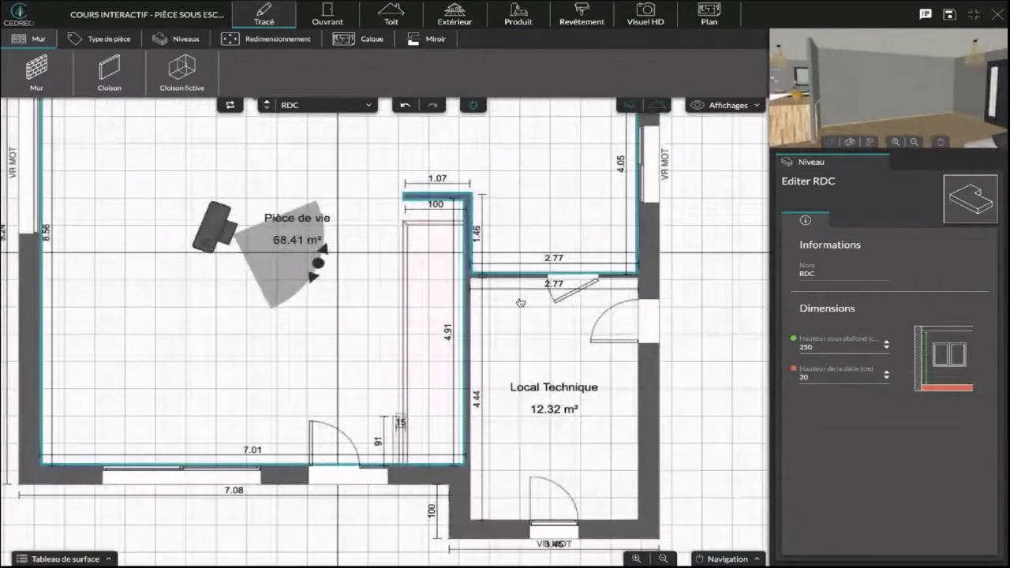
{"action": "scroll", "coordinate": [407, 404], "scroll_direction": "up", "scroll_amount": 2}
{"action": "left_click_drag", "start_coordinate": [407, 404], "coordinate": [437, 339]}
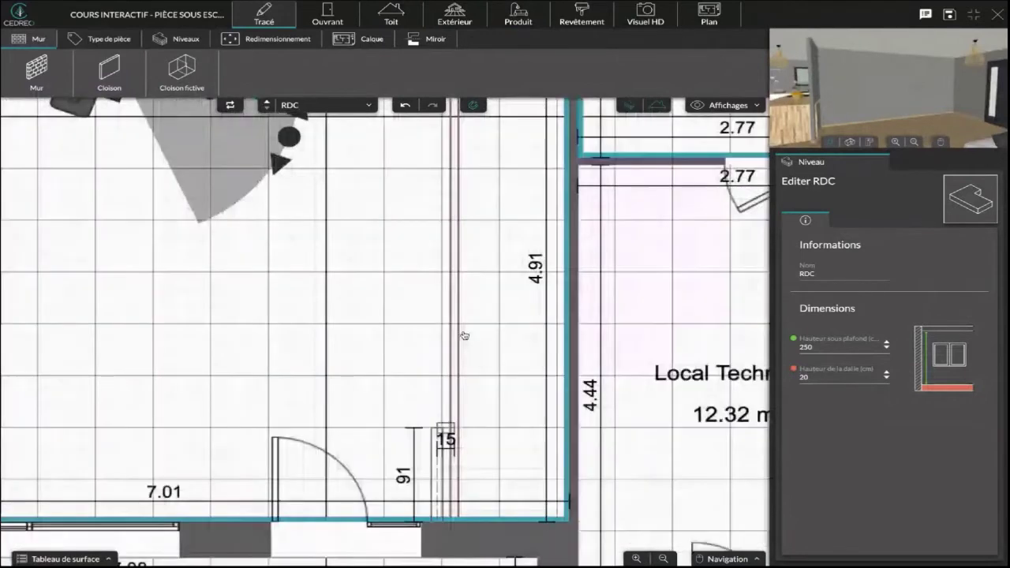
{"action": "left_click_drag", "start_coordinate": [451, 433], "coordinate": [472, 318]}
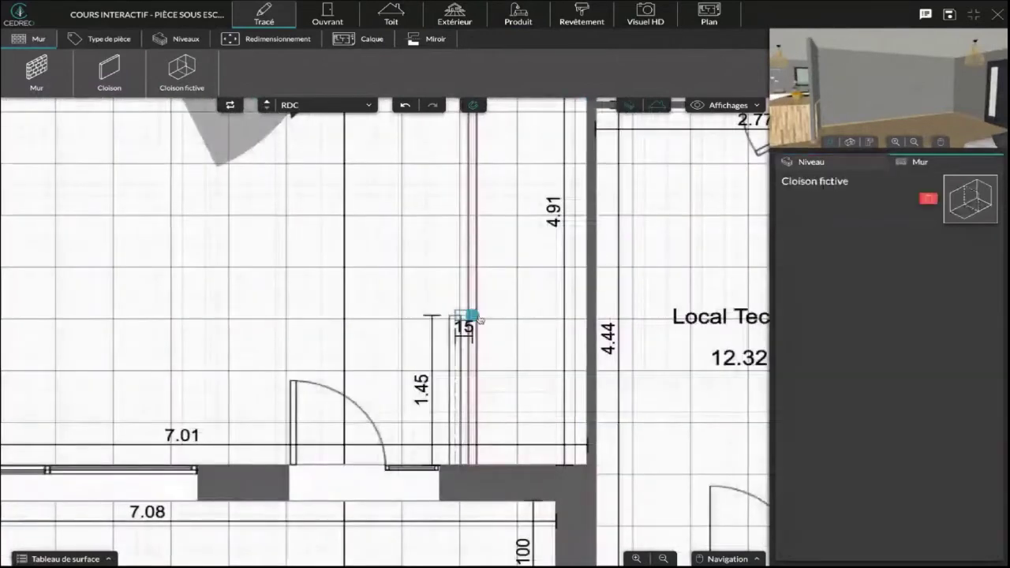
{"action": "scroll", "coordinate": [371, 291], "scroll_direction": "down", "scroll_amount": 2}
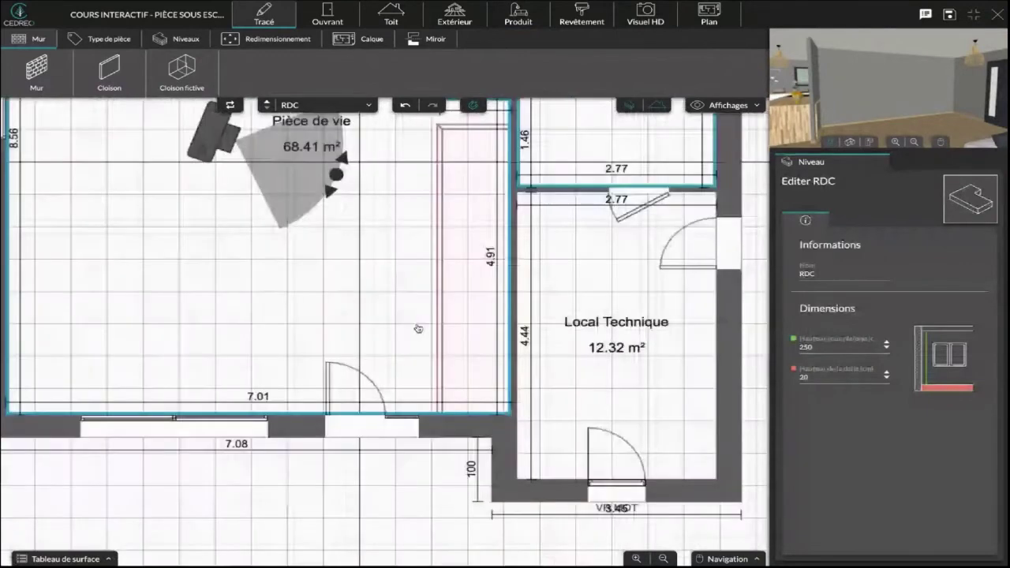
Delete the two remaining Cloison segments that enclose the end of the stairwell outline above Local Technique
{"action": "left_click_drag", "start_coordinate": [401, 273], "coordinate": [362, 442]}
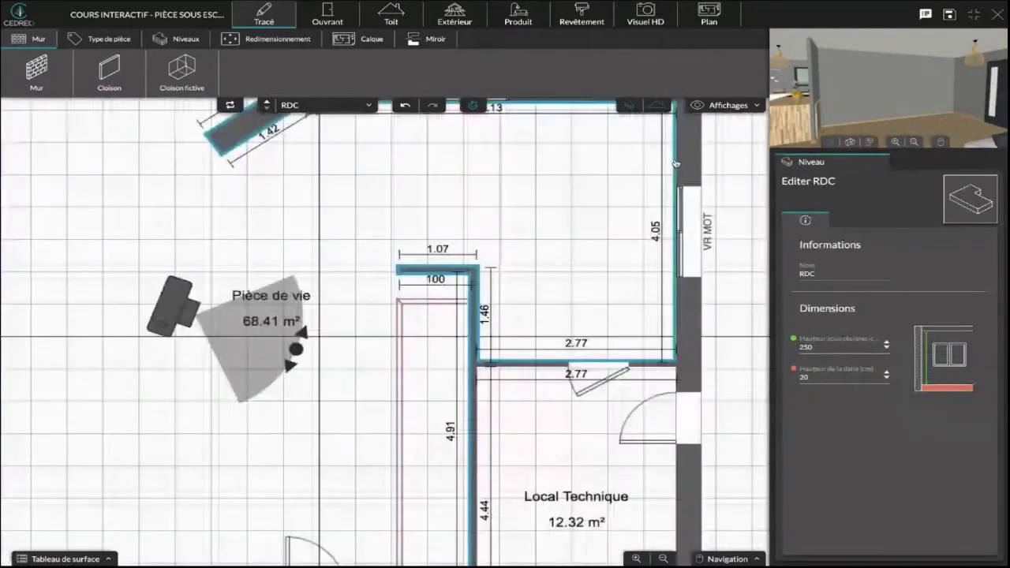
{"action": "left_click", "coordinate": [433, 271]}
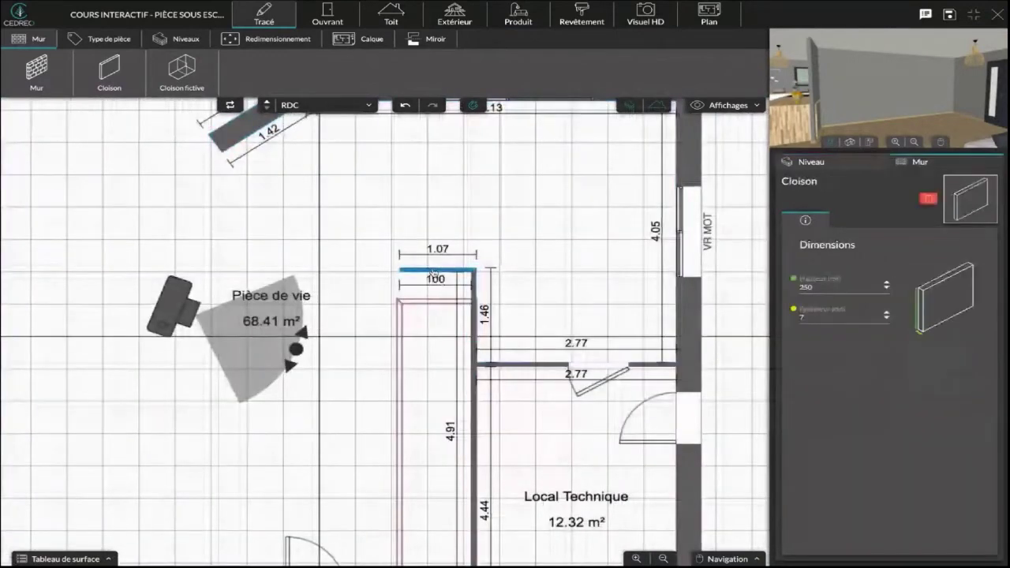
{"action": "key", "text": "Delete"}
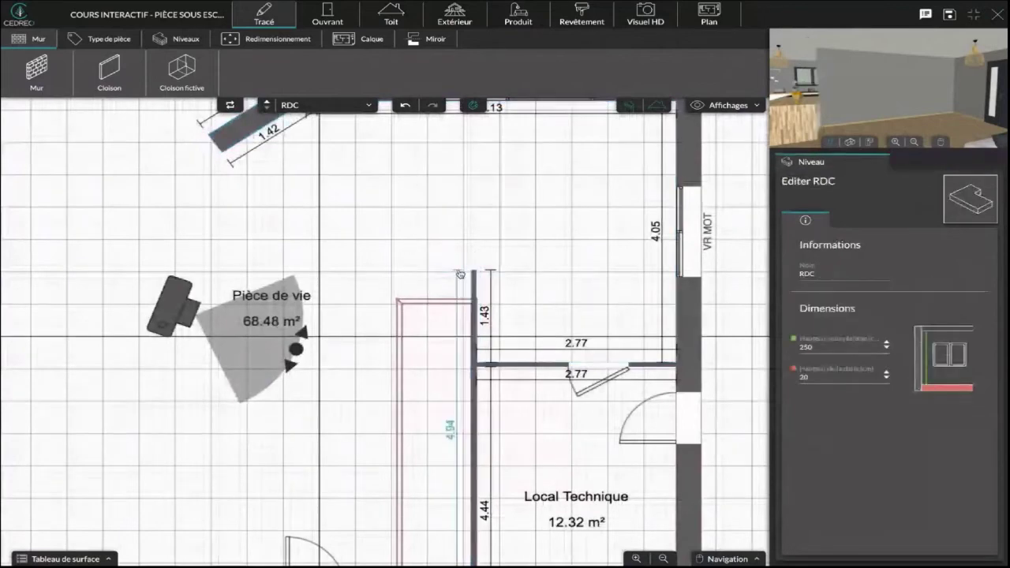
{"action": "left_click", "coordinate": [475, 291]}
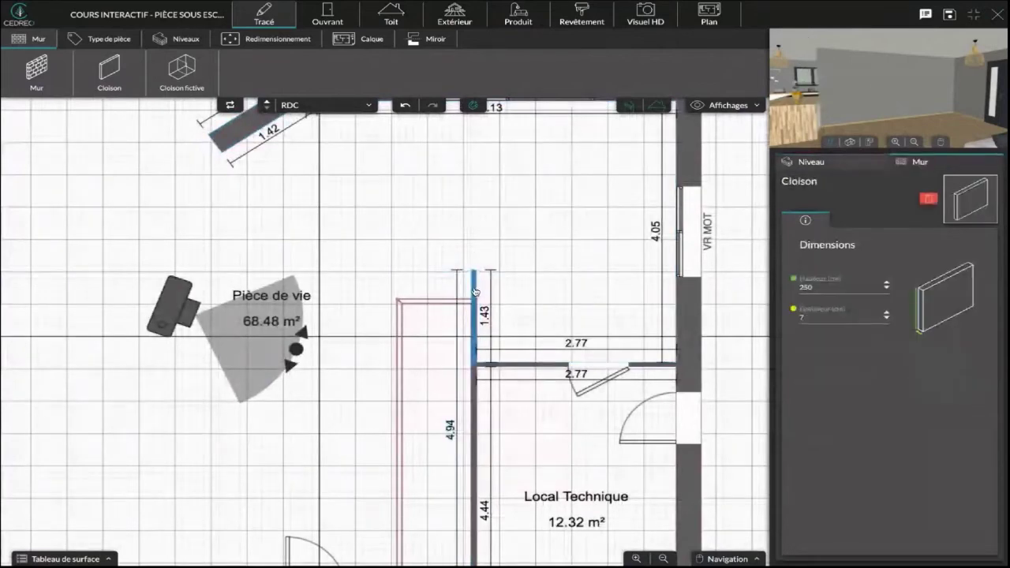
{"action": "key", "text": "Delete"}
{"action": "left_click", "coordinate": [565, 254]}
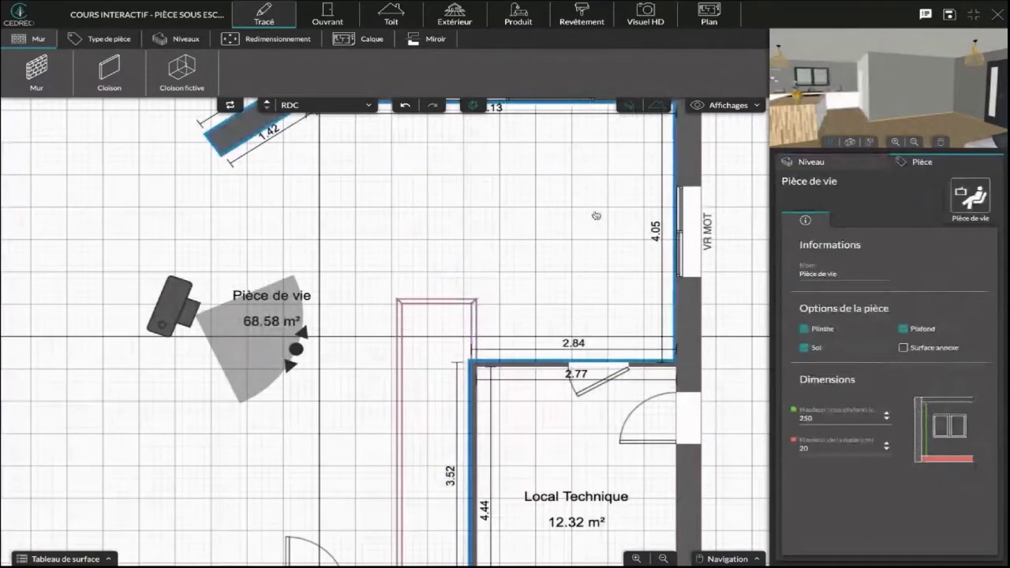
Shift the Îlot central partiel kitchen island slightly and view the cleared stair area in 3D
{"action": "left_click", "coordinate": [517, 14]}
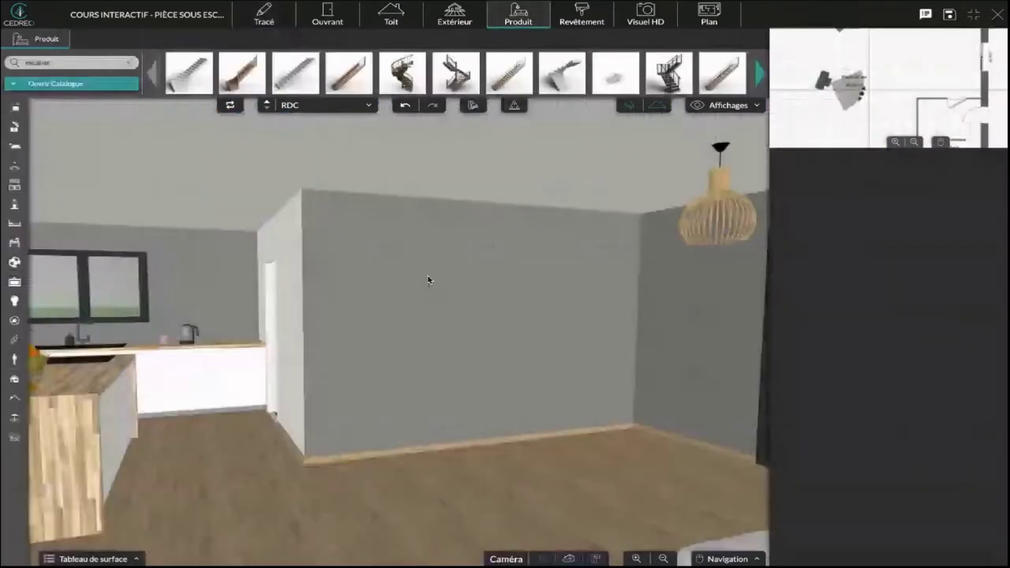
{"action": "left_click", "coordinate": [150, 410]}
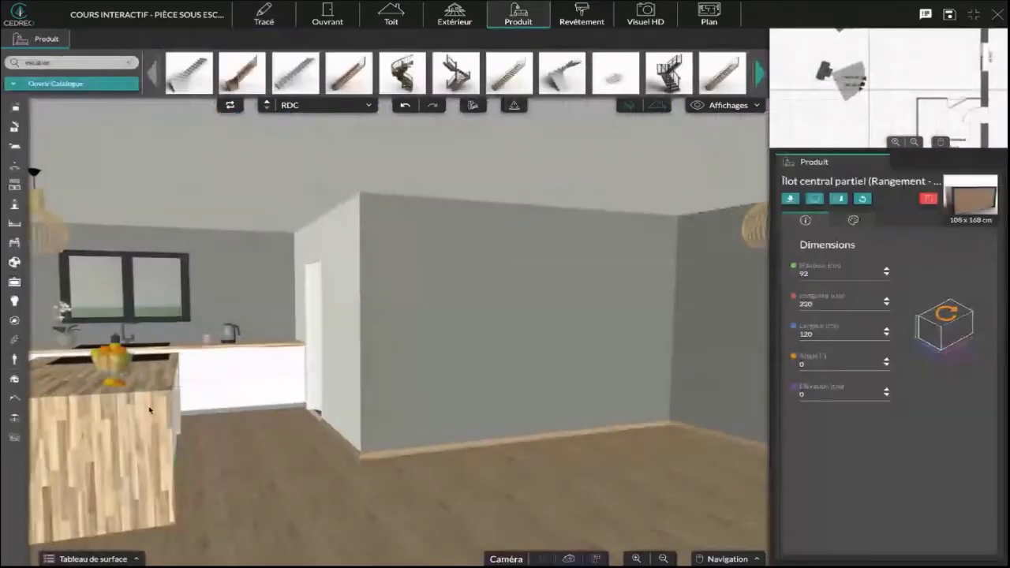
{"action": "left_click_drag", "start_coordinate": [150, 411], "coordinate": [123, 409]}
{"action": "left_click", "coordinate": [151, 359]}
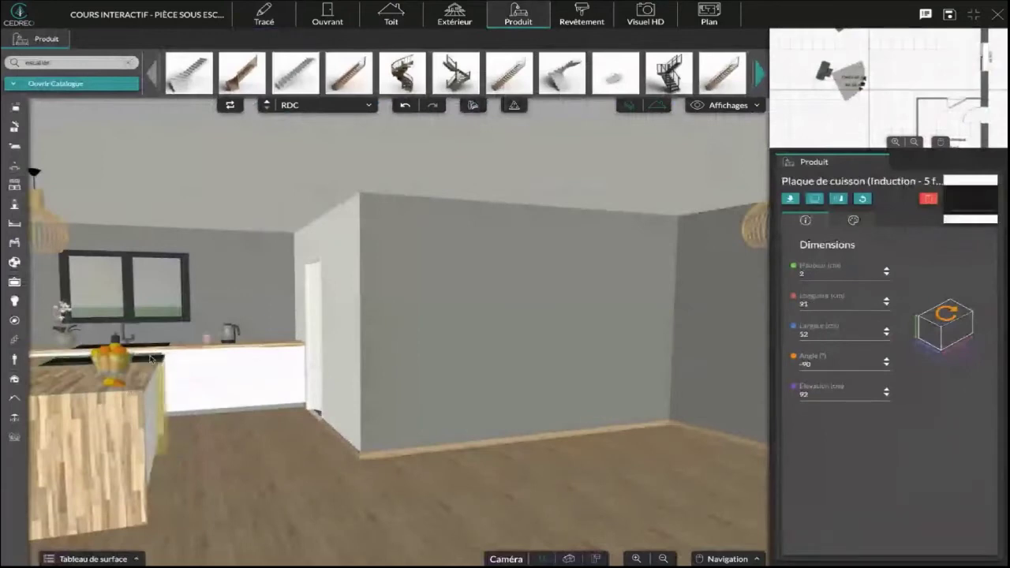
{"action": "left_click_drag", "start_coordinate": [151, 359], "coordinate": [403, 368]}
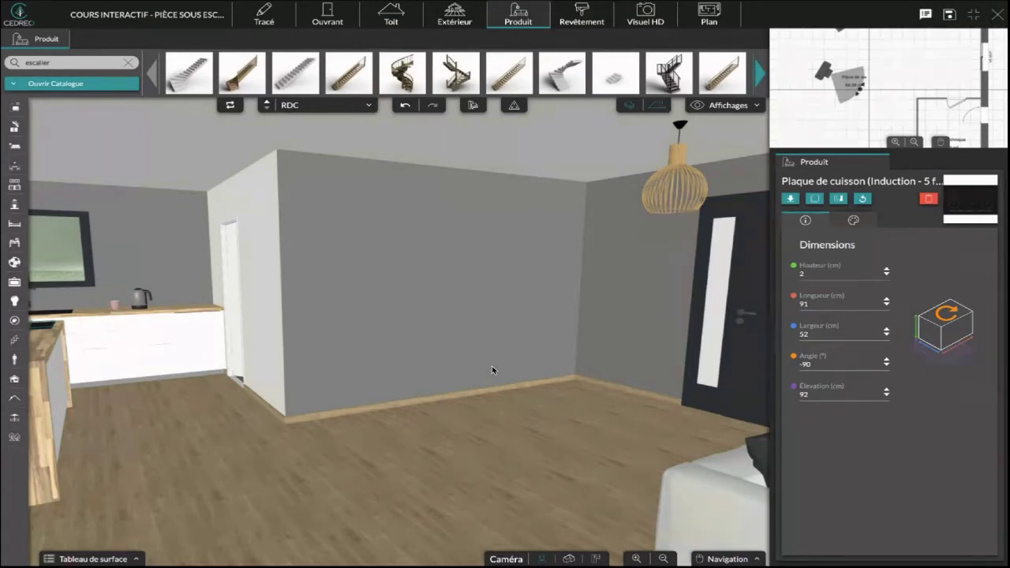
{"action": "left_click", "coordinate": [421, 456]}
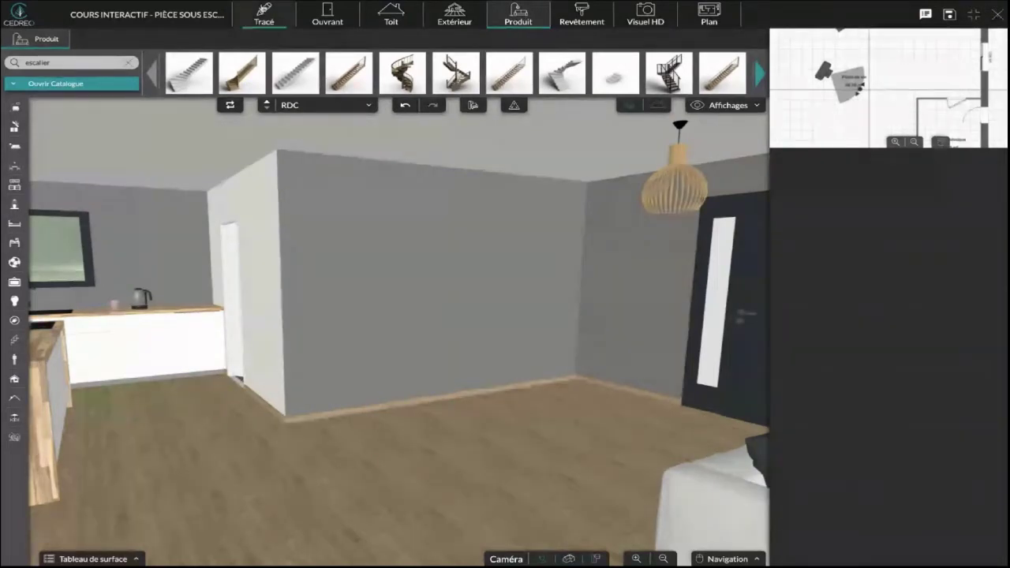
Check the Trémie on Etage 1 and draw three RDC partitions along its outline, about 0.98 m, 1.11 m and 4.49 m long
{"action": "left_click", "coordinate": [264, 14]}
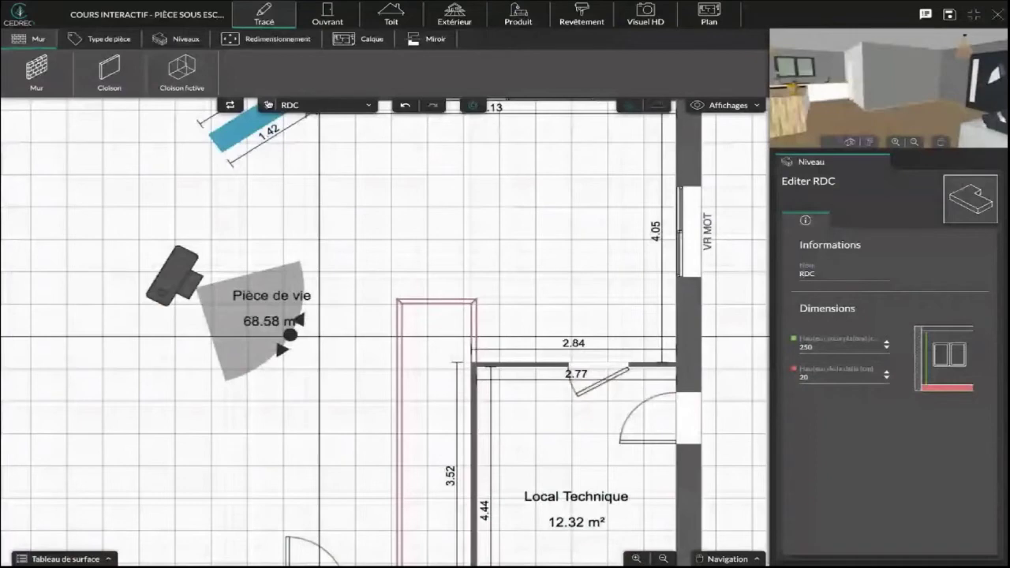
{"action": "left_click", "coordinate": [268, 105]}
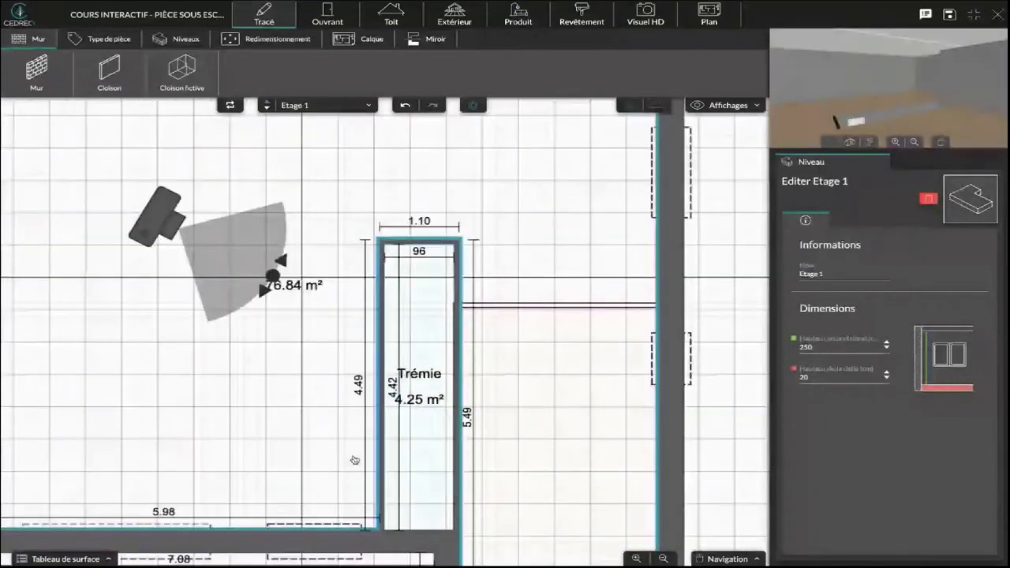
{"action": "left_click", "coordinate": [470, 272]}
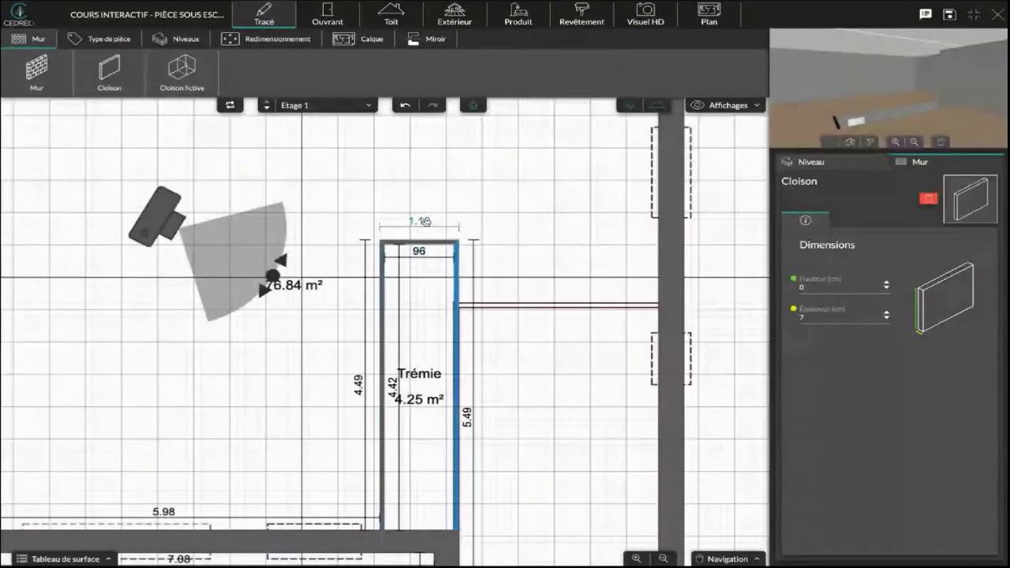
{"action": "left_click", "coordinate": [266, 110]}
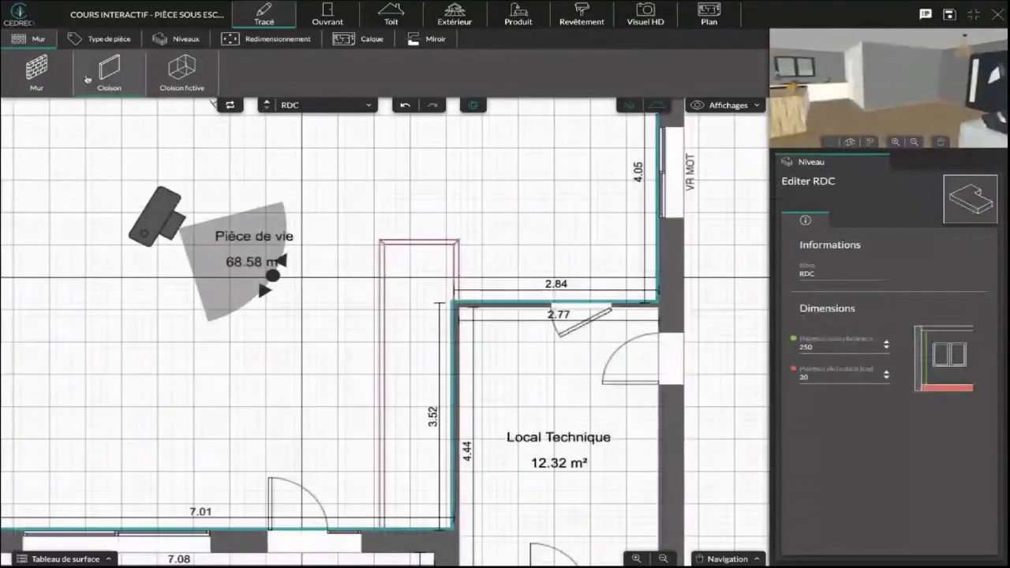
{"action": "left_click", "coordinate": [109, 71]}
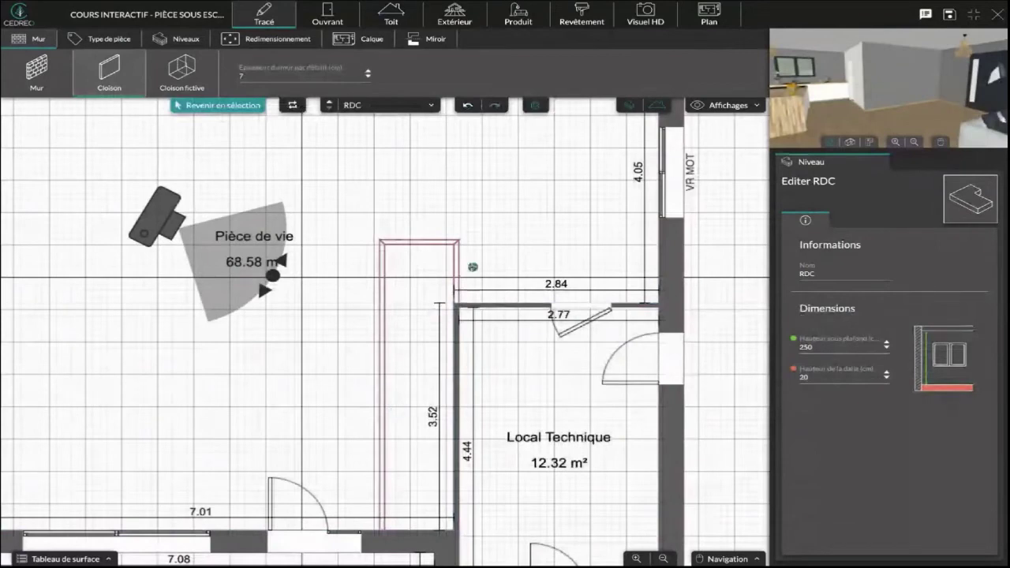
{"action": "left_click", "coordinate": [455, 304]}
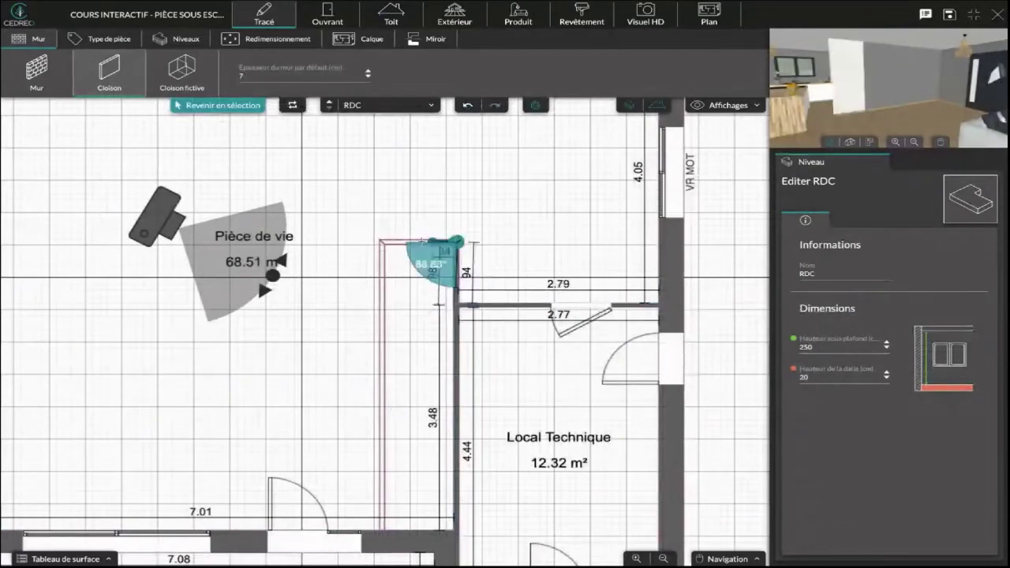
{"action": "left_click", "coordinate": [456, 241]}
{"action": "left_click", "coordinate": [381, 241]}
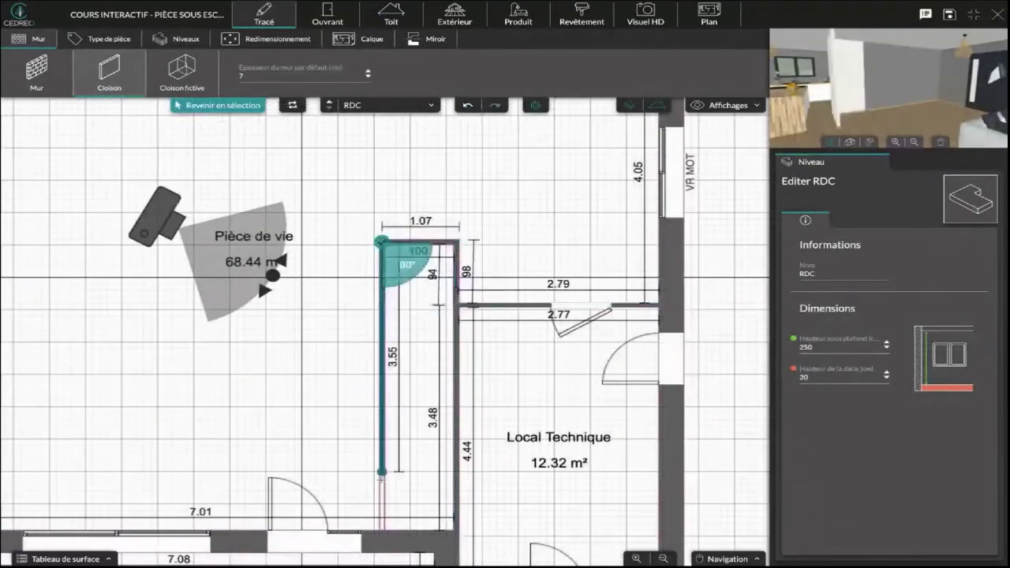
{"action": "left_click", "coordinate": [382, 543]}
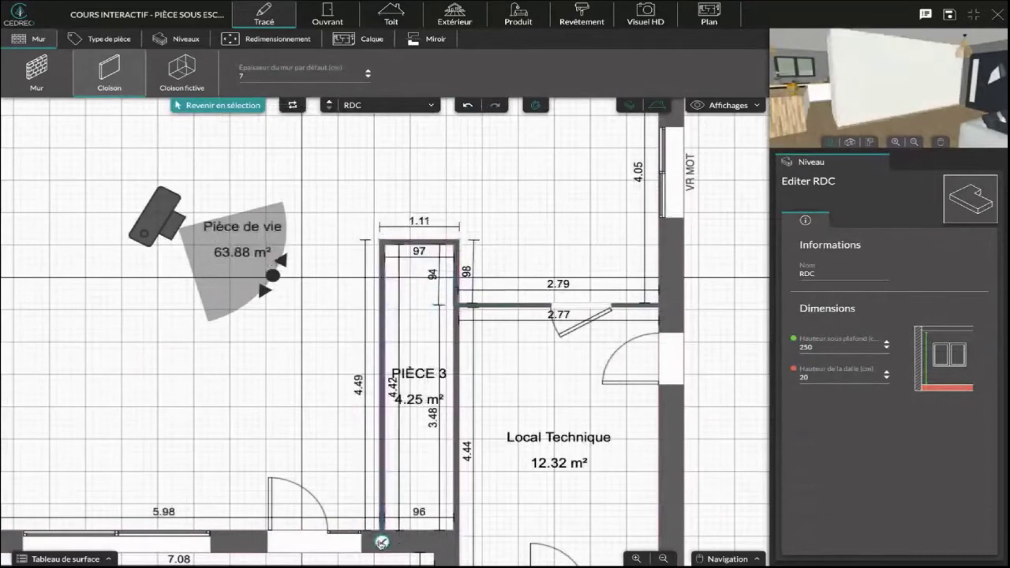
{"action": "key", "text": "Escape"}
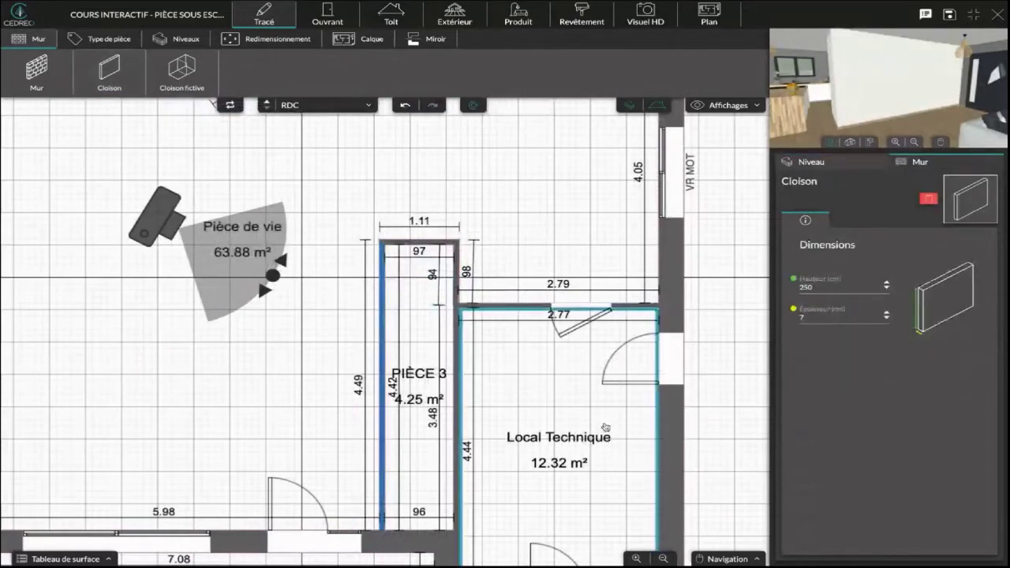
Assign the Sous escalier room type to the new enclosed room PIÈCE 3 beside Local Technique
{"action": "left_click", "coordinate": [423, 384]}
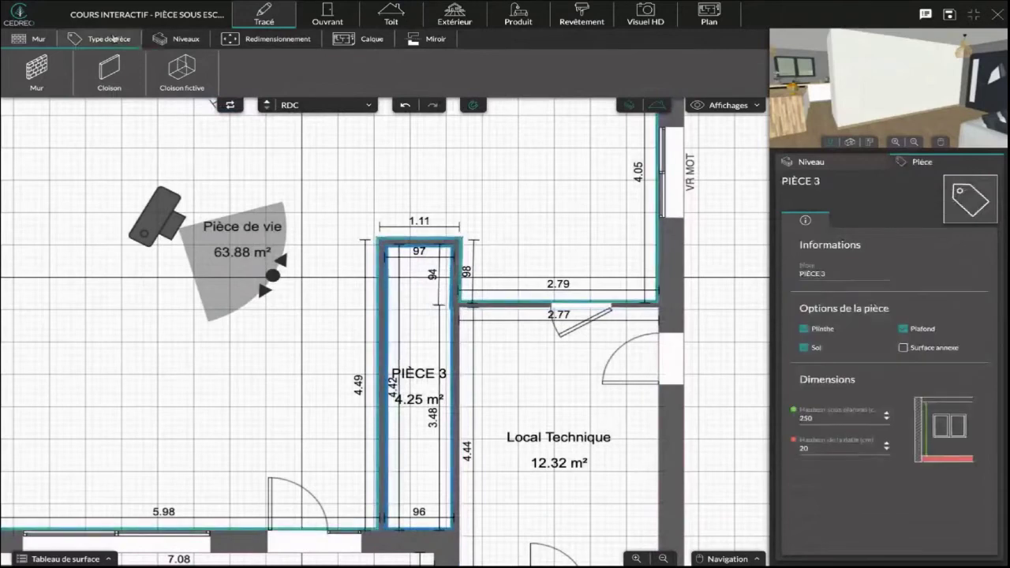
{"action": "left_click", "coordinate": [114, 39]}
{"action": "scroll", "coordinate": [620, 73], "scroll_direction": "down", "scroll_amount": 3}
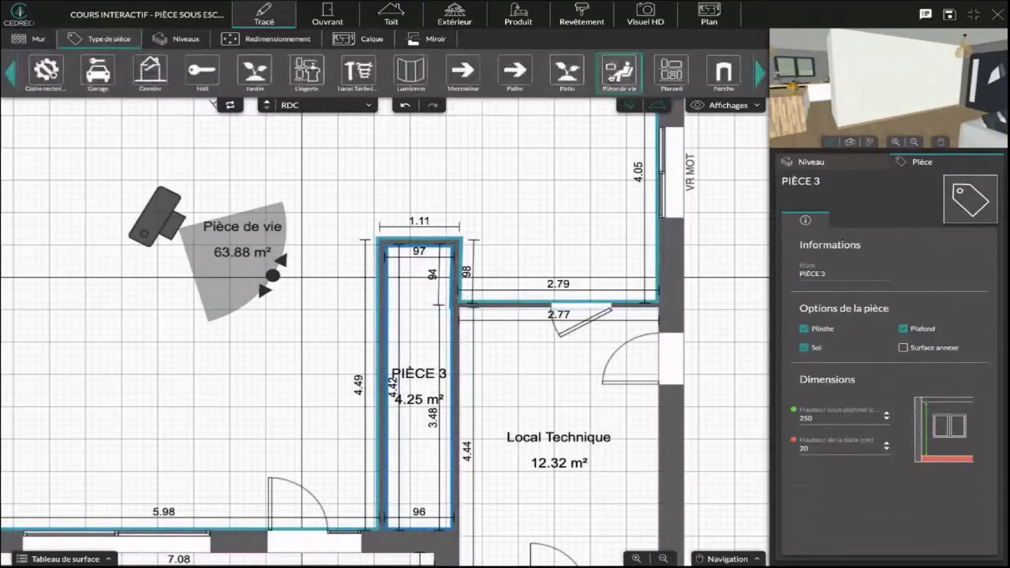
{"action": "scroll", "coordinate": [620, 72], "scroll_direction": "down", "scroll_amount": 3}
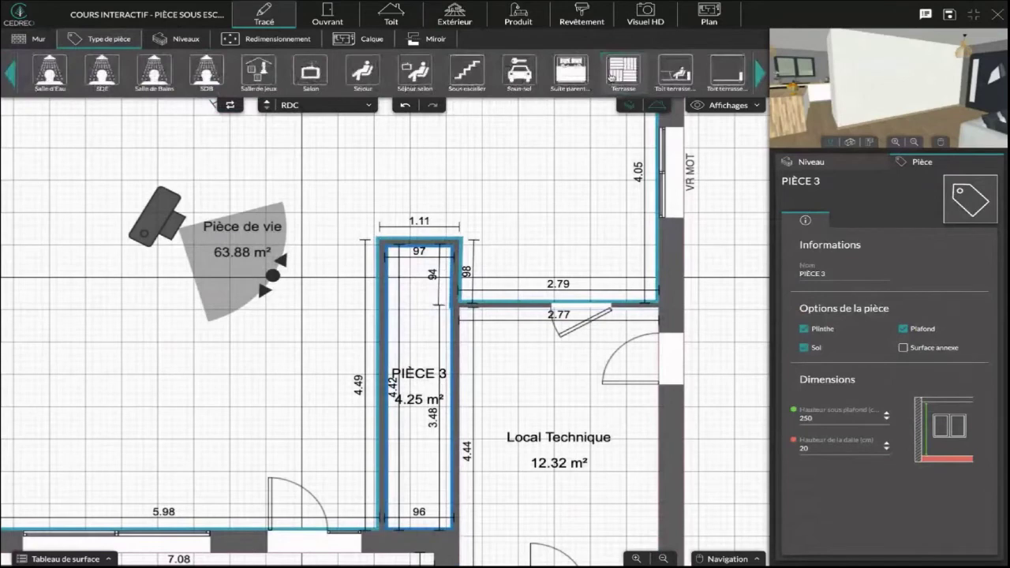
{"action": "left_click", "coordinate": [461, 78]}
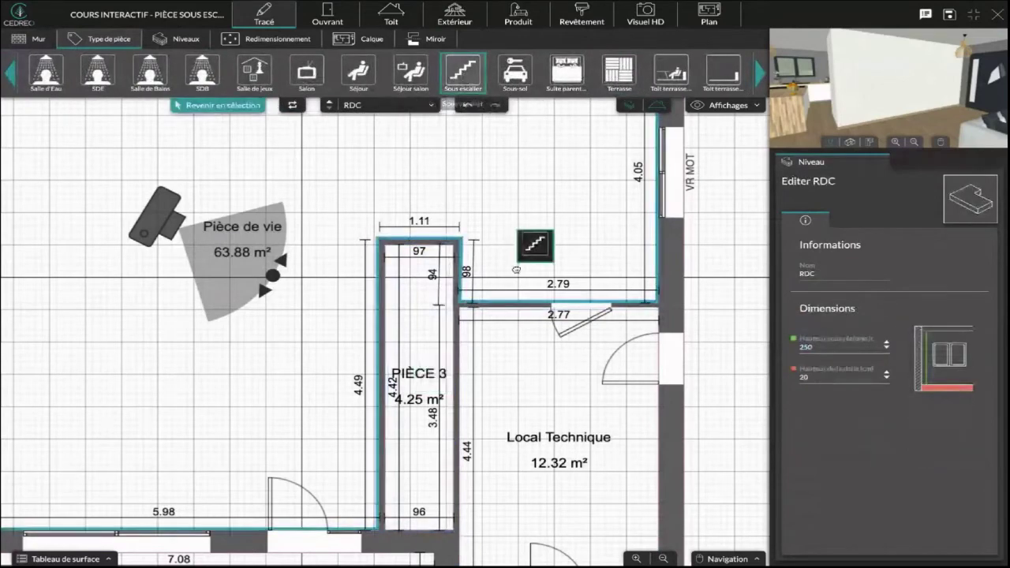
{"action": "left_click", "coordinate": [408, 323]}
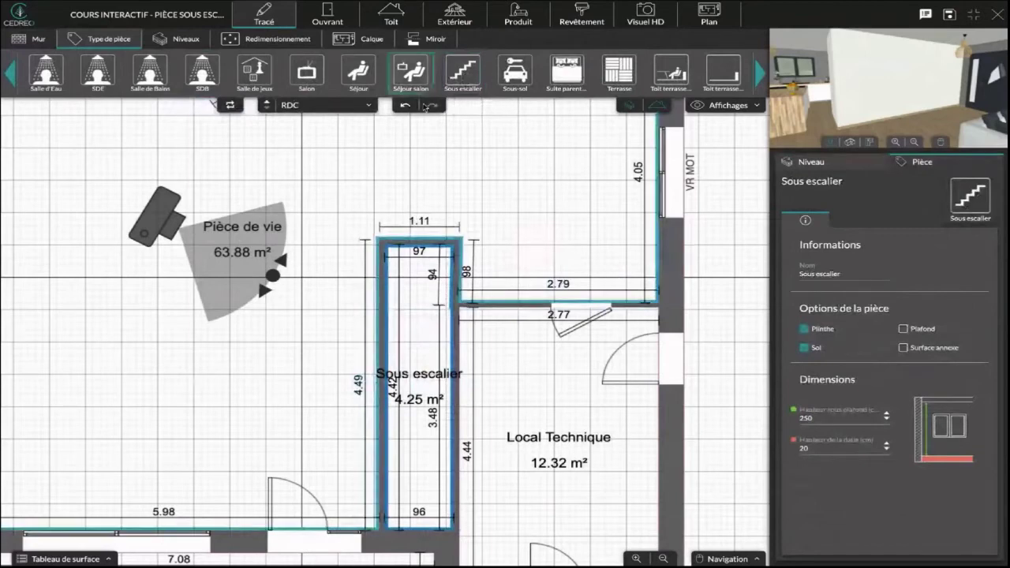
Compare Etage 1 and RDC in 3D, and set the long partition between Pièce de vie and Sous escalier to 7 cm high
{"action": "left_click", "coordinate": [268, 105]}
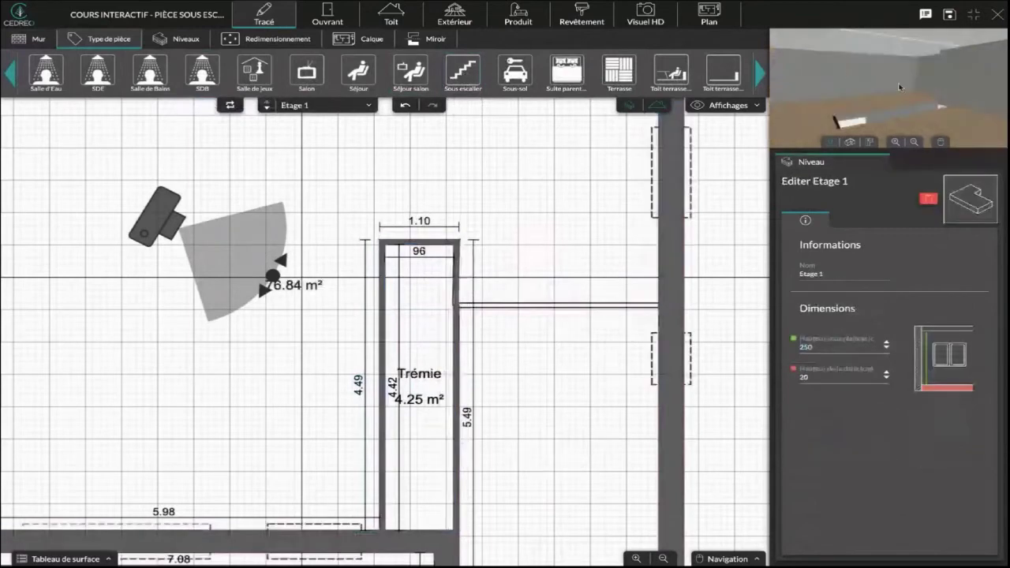
{"action": "left_click_drag", "start_coordinate": [851, 72], "coordinate": [984, 138]}
{"action": "left_click_drag", "start_coordinate": [854, 124], "coordinate": [859, 85]}
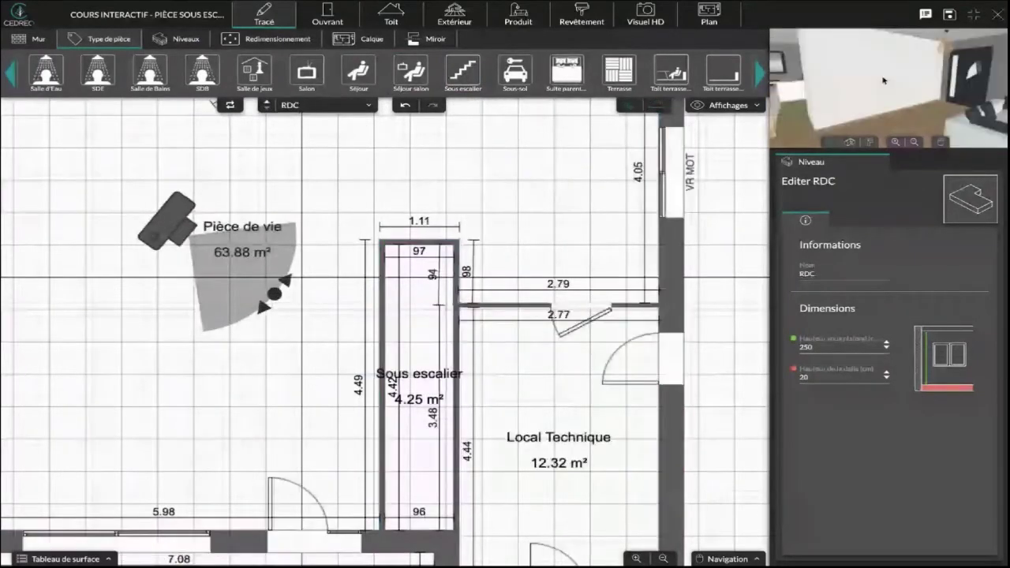
{"action": "left_click_drag", "start_coordinate": [883, 80], "coordinate": [862, 103]}
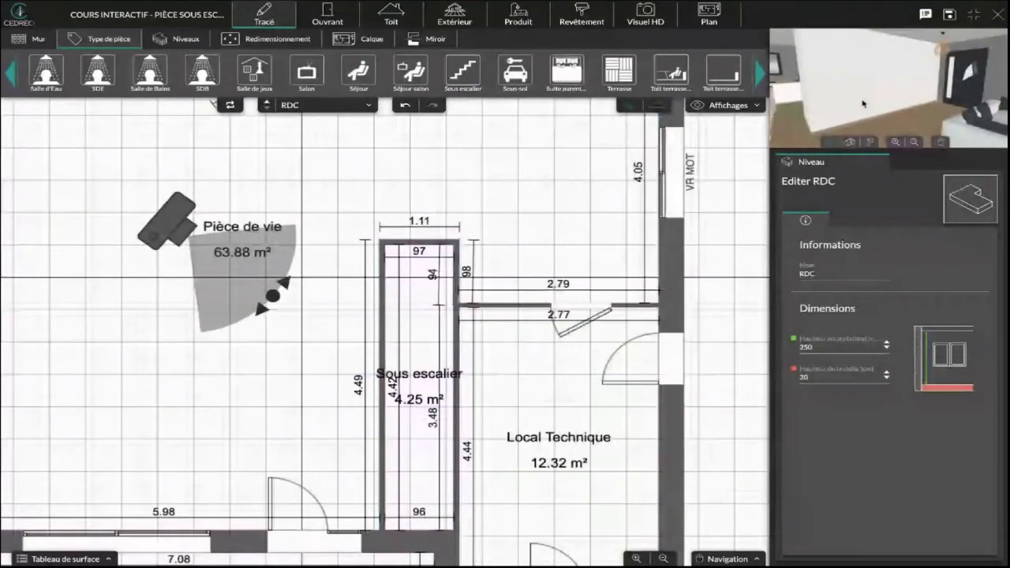
{"action": "left_click", "coordinate": [385, 350]}
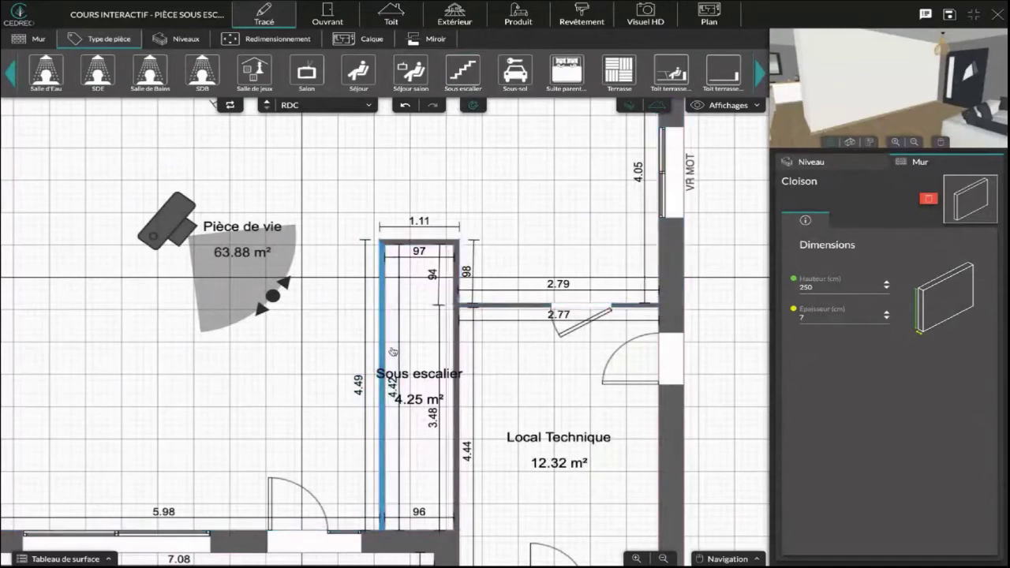
{"action": "double_click", "coordinate": [813, 286]}
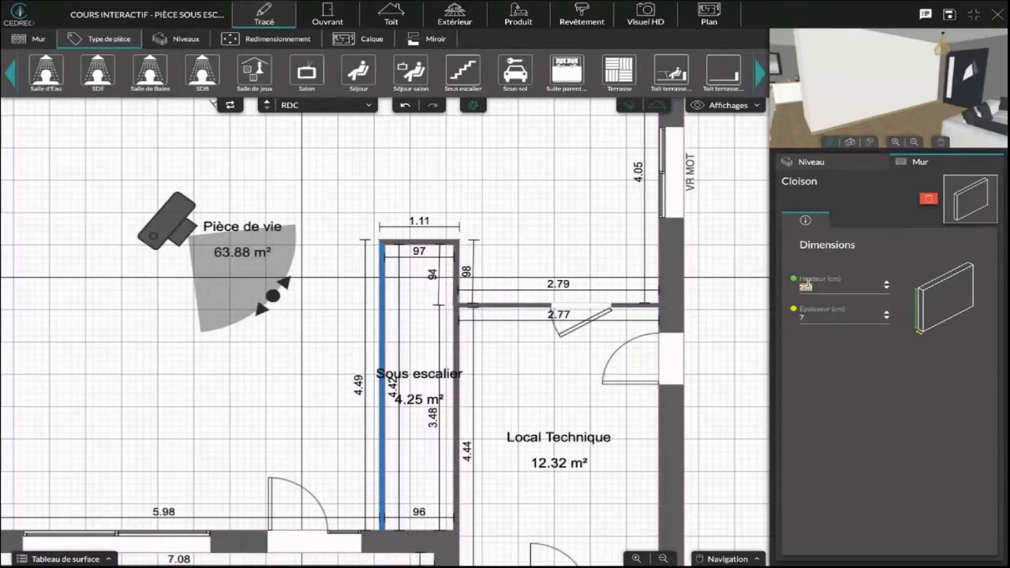
{"action": "type", "text": "7"}
{"action": "key", "text": "Return"}
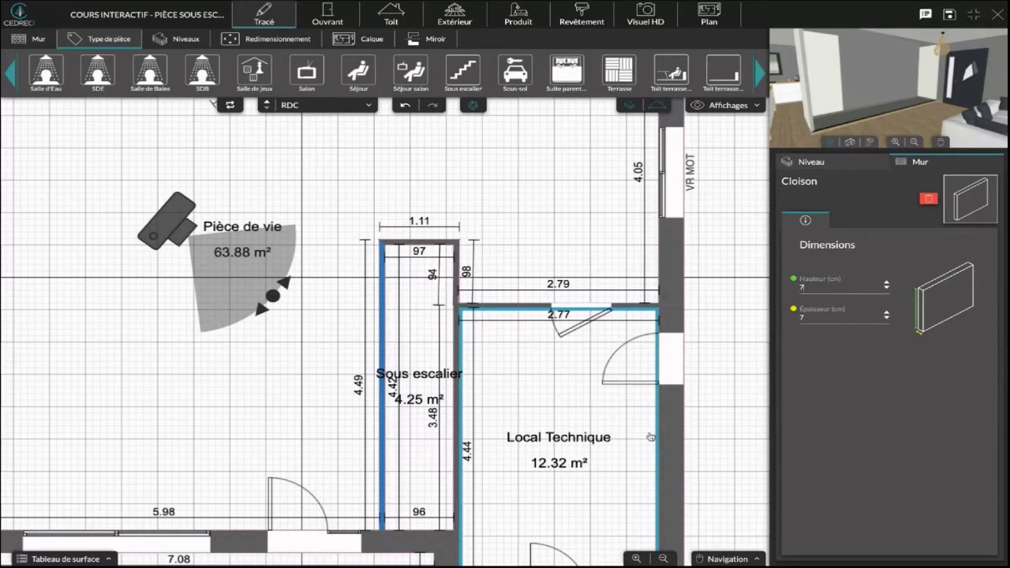
{"action": "left_click", "coordinate": [302, 394]}
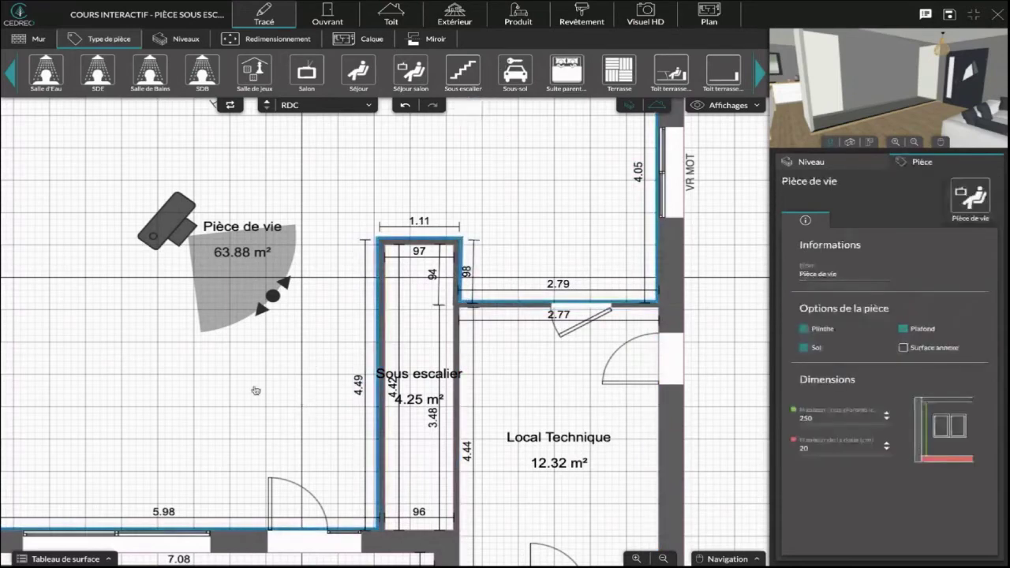
{"action": "left_click", "coordinate": [521, 22]}
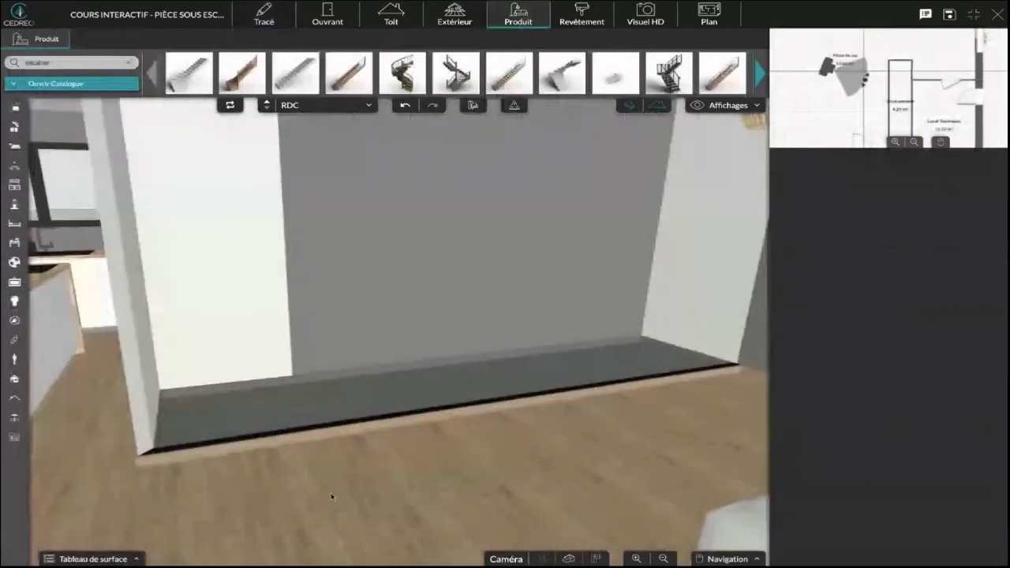
{"action": "left_click_drag", "start_coordinate": [332, 496], "coordinate": [453, 454]}
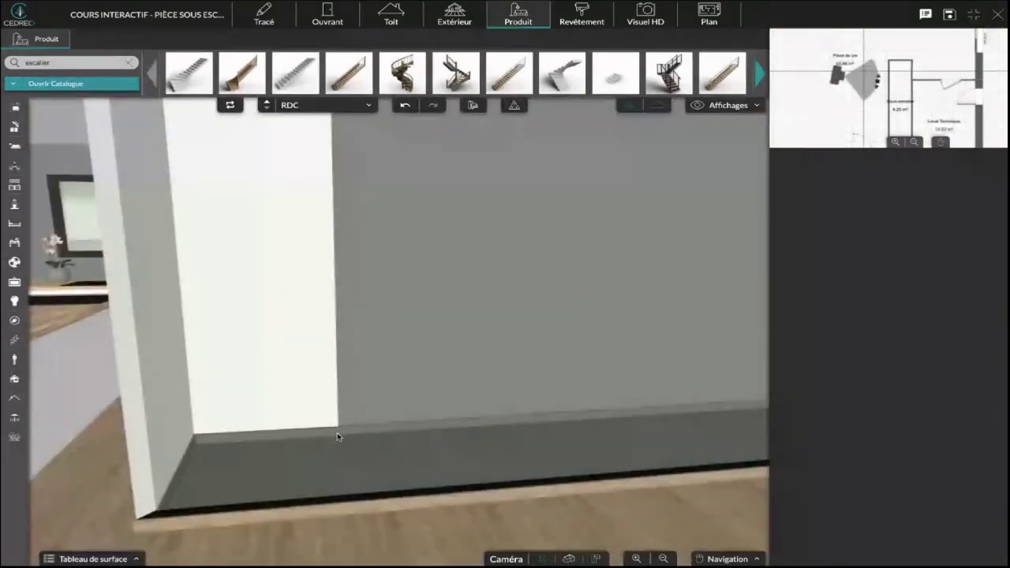
Align the short slanted partition at the end of Sous escalier with the Local Technique partition and inspect the room in 3D
{"action": "left_click", "coordinate": [263, 16]}
{"action": "scroll", "coordinate": [363, 340], "scroll_direction": "up", "scroll_amount": 5}
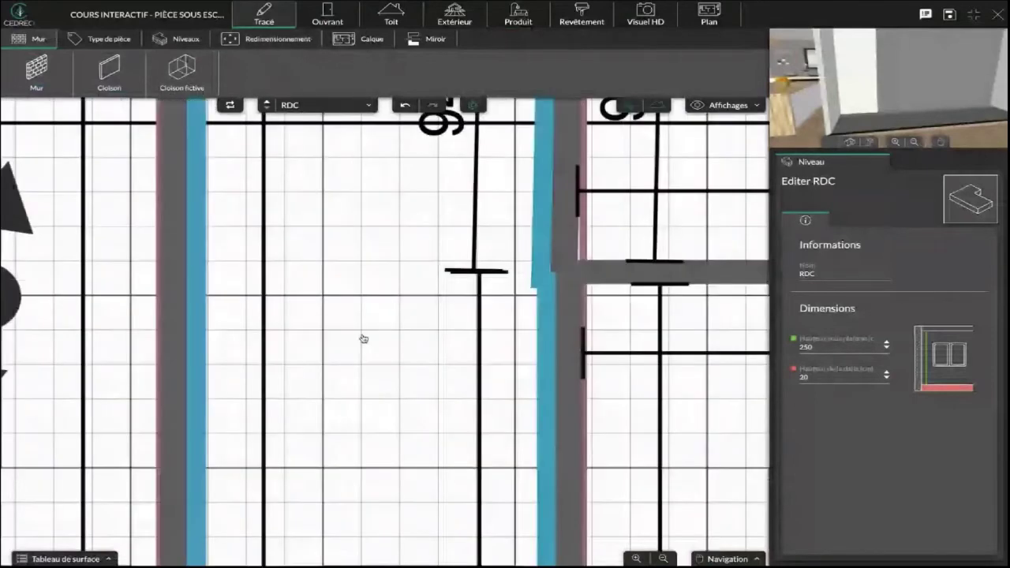
{"action": "scroll", "coordinate": [363, 339], "scroll_direction": "down", "scroll_amount": 2}
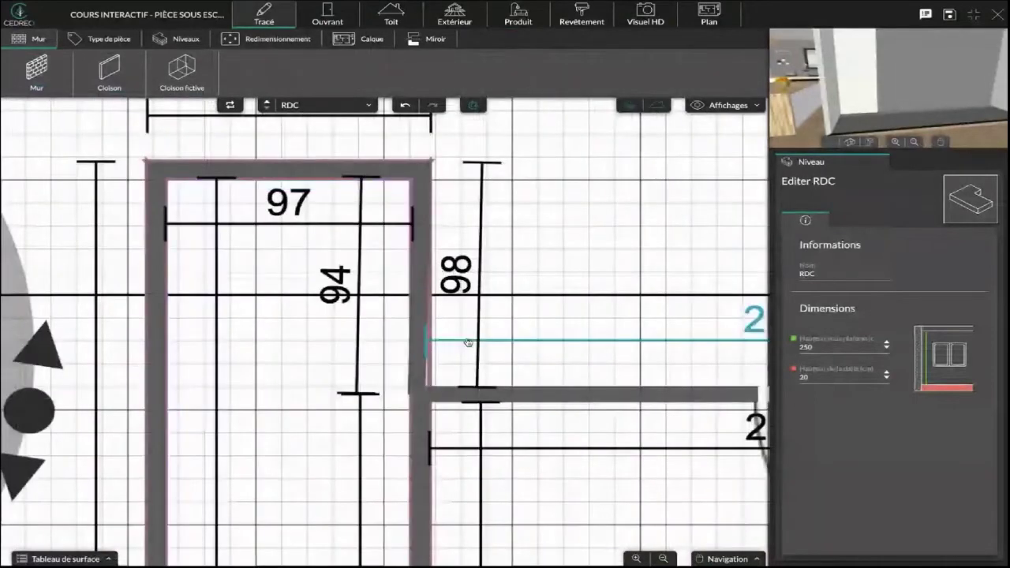
{"action": "left_click", "coordinate": [417, 180]}
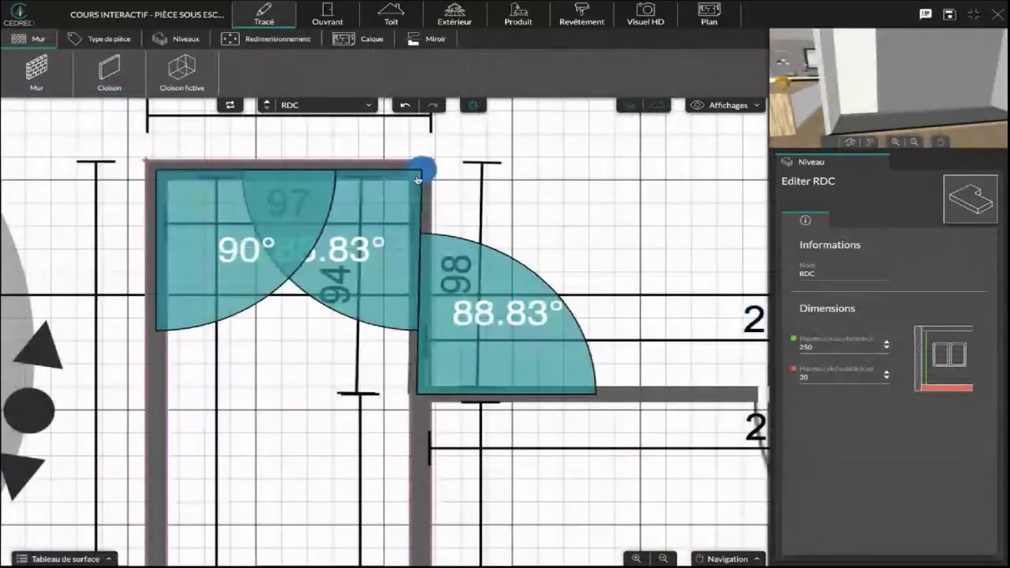
{"action": "left_click_drag", "start_coordinate": [418, 180], "coordinate": [413, 166]}
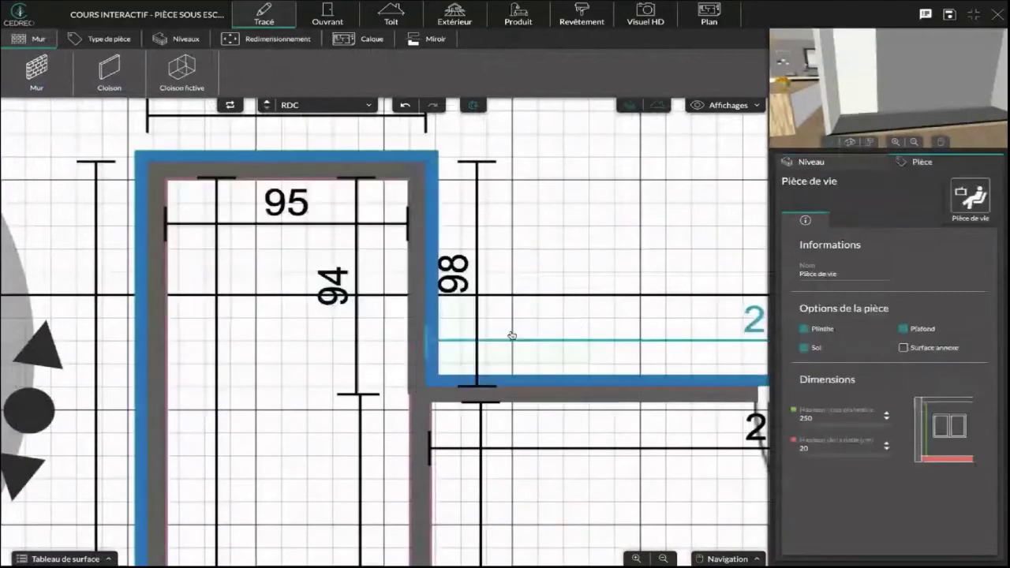
{"action": "left_click", "coordinate": [419, 289]}
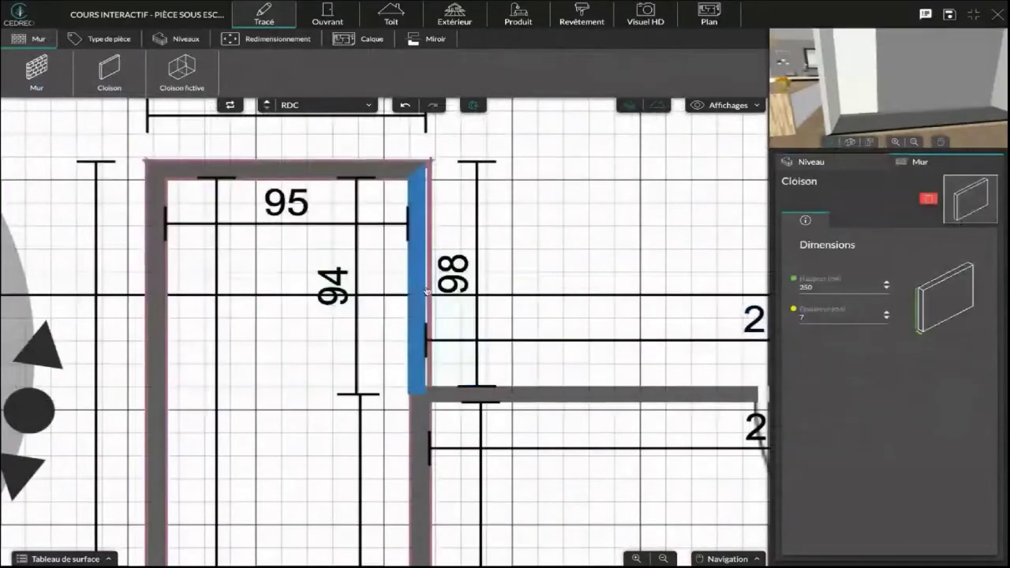
{"action": "key", "text": "ctrl+z"}
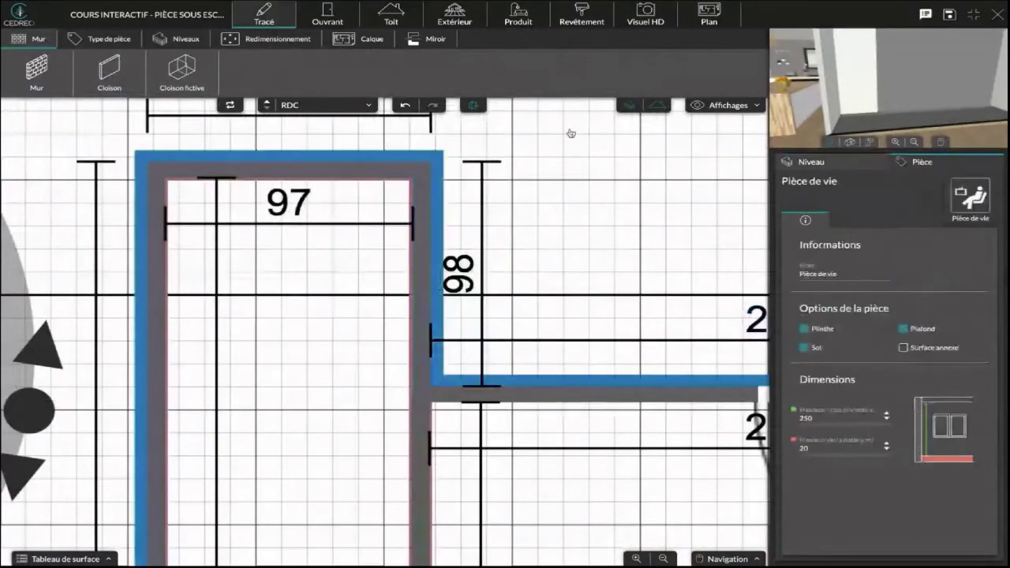
{"action": "left_click", "coordinate": [518, 16]}
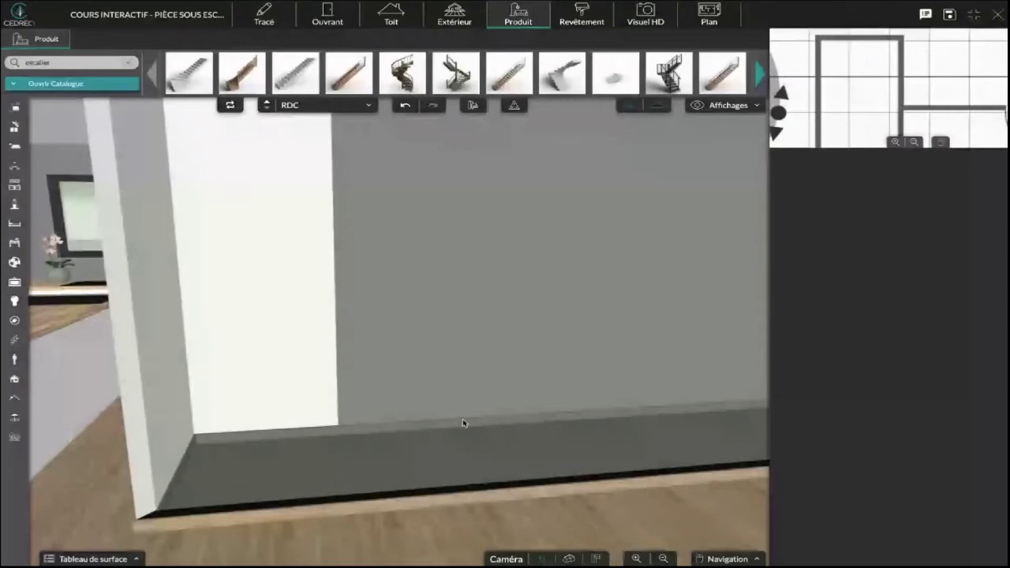
{"action": "left_click_drag", "start_coordinate": [463, 423], "coordinate": [410, 463]}
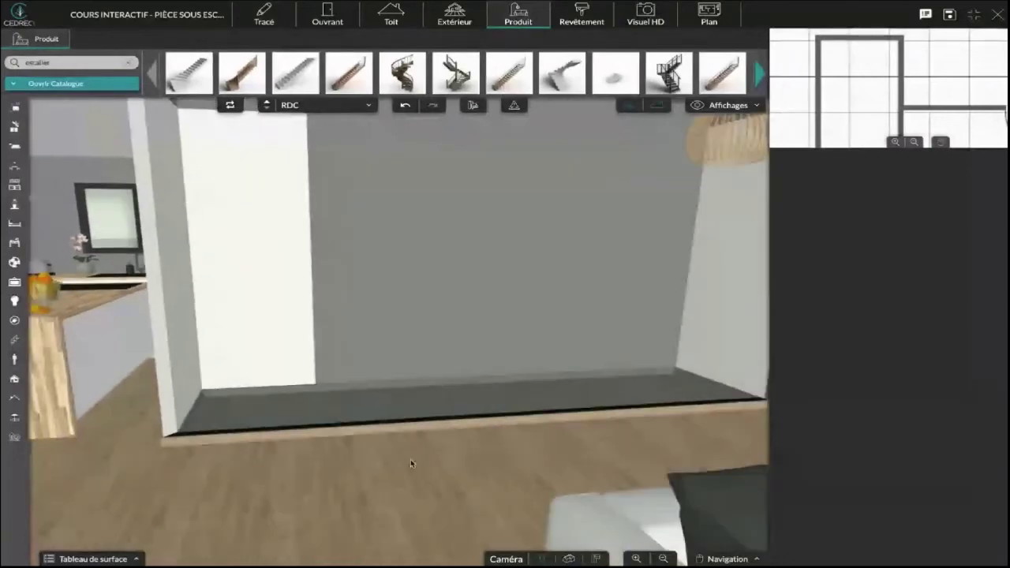
{"action": "mouse_move", "coordinate": [439, 407]}
{"action": "left_mouse_down"}
{"action": "mouse_move", "coordinate": [424, 416]}
{"action": "mouse_move", "coordinate": [432, 431]}
{"action": "mouse_move", "coordinate": [361, 465]}
{"action": "mouse_move", "coordinate": [480, 366]}
{"action": "mouse_move", "coordinate": [444, 424]}
{"action": "left_mouse_up"}
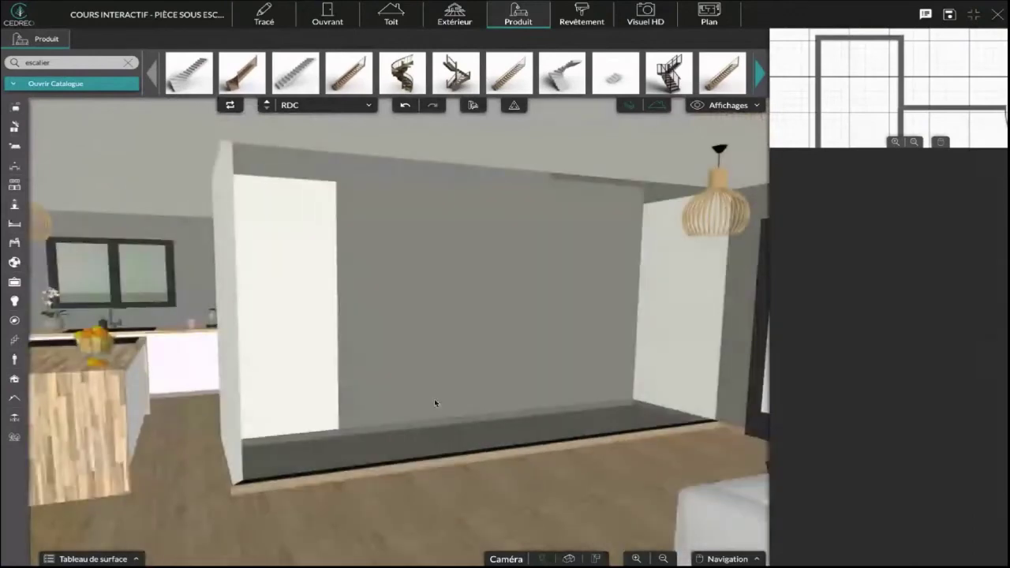
Insert an 83 x 204 cm Intérieur 30° door near the corner of the long partition between Pièce de vie and Sous escalier
{"action": "left_click", "coordinate": [328, 21]}
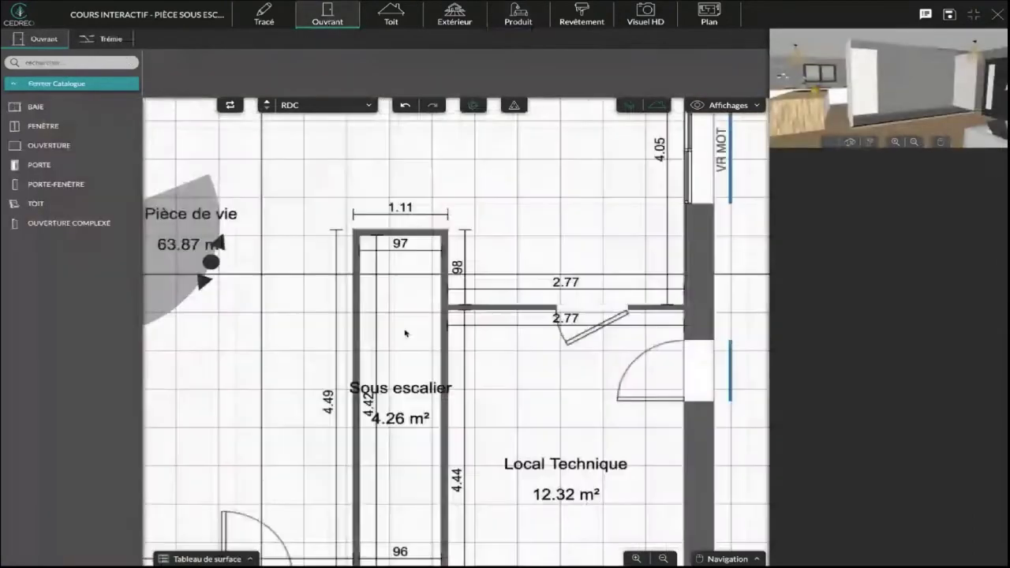
{"action": "left_click", "coordinate": [75, 167]}
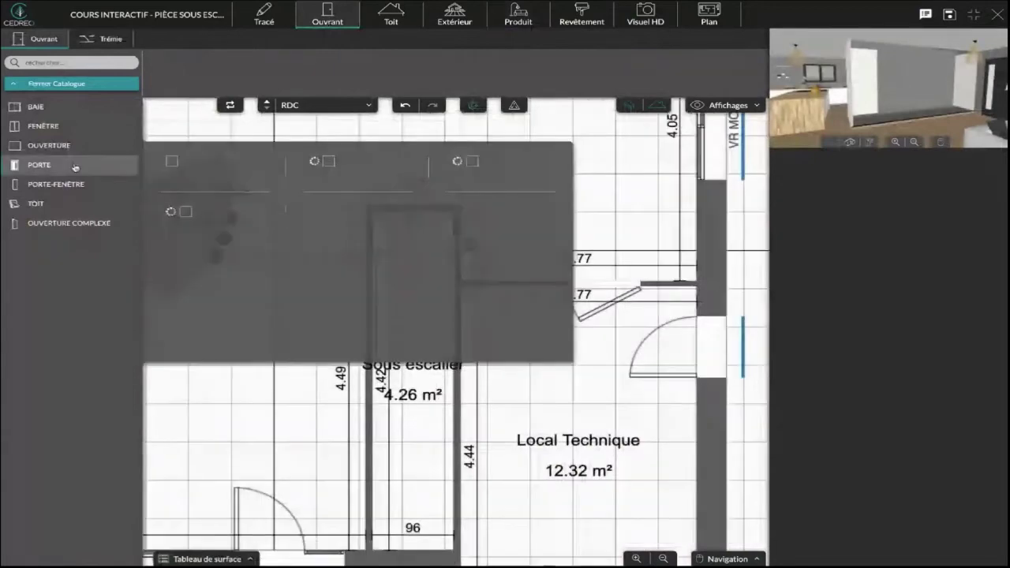
{"action": "left_click", "coordinate": [474, 196]}
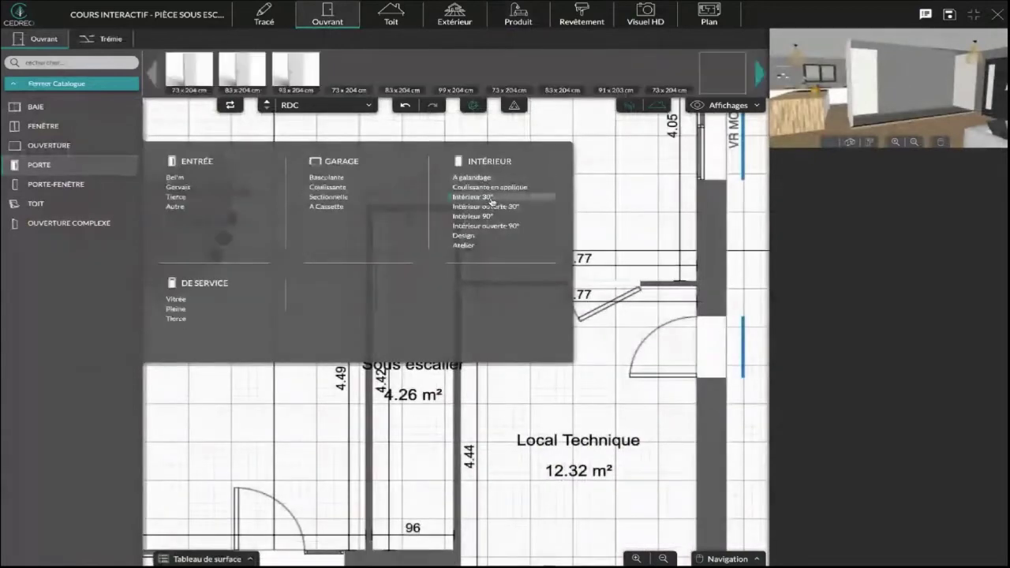
{"action": "left_click", "coordinate": [190, 76]}
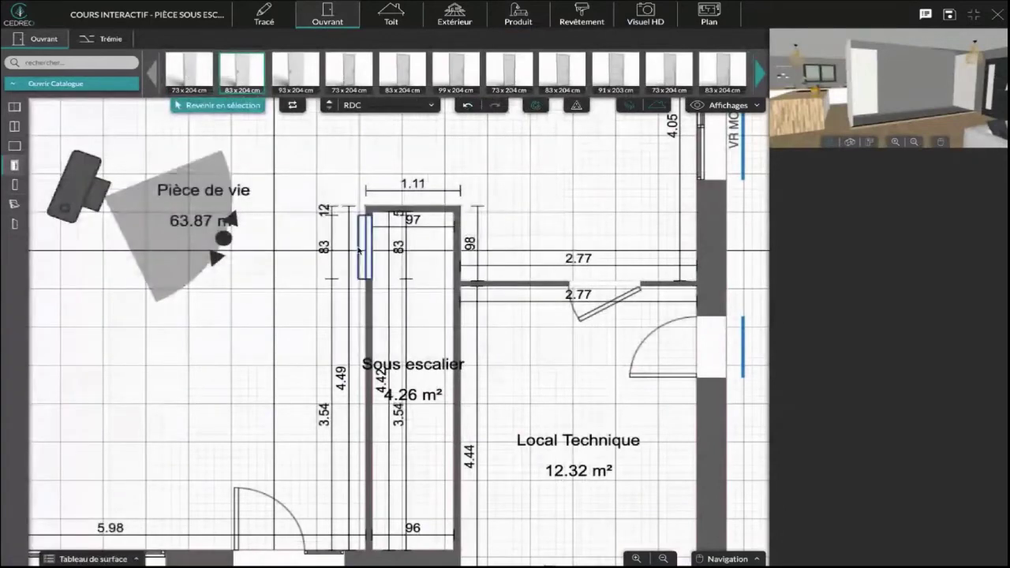
{"action": "left_click", "coordinate": [359, 251]}
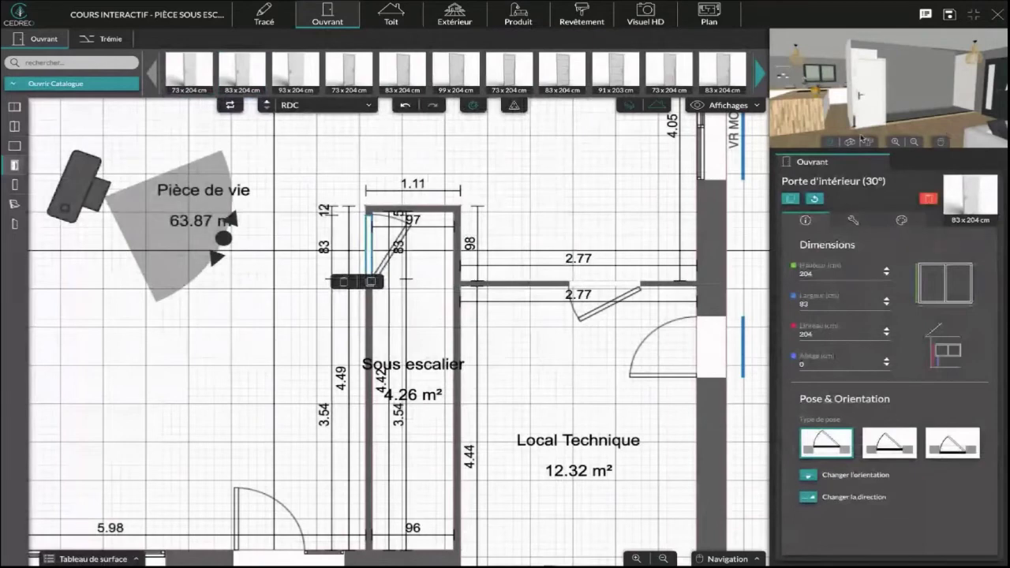
Shift the new door to 15 cm from the partition's corner and flip its swing so it opens into Pièce de vie
{"action": "left_click_drag", "start_coordinate": [371, 244], "coordinate": [372, 247]}
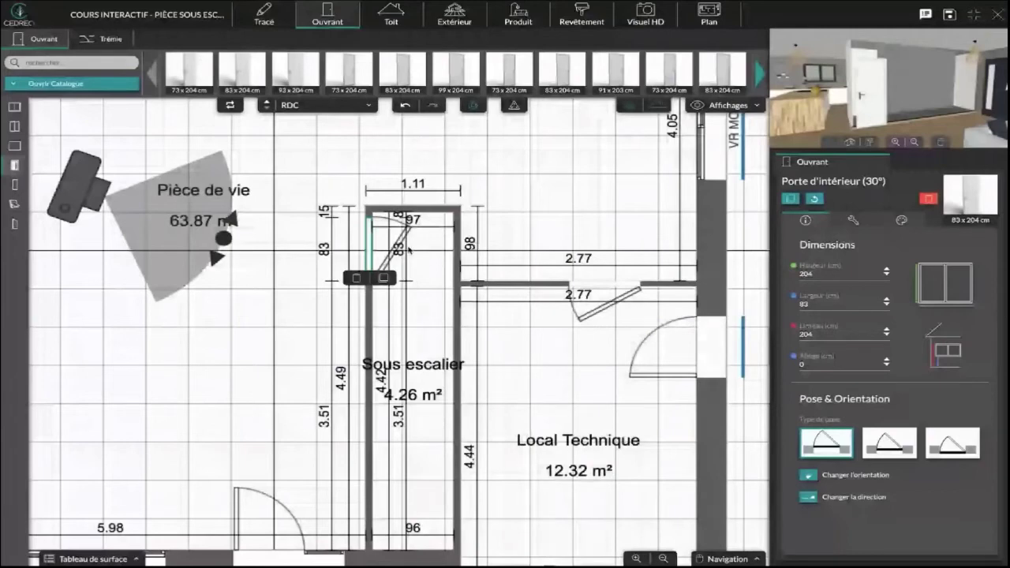
{"action": "left_click", "coordinate": [407, 251]}
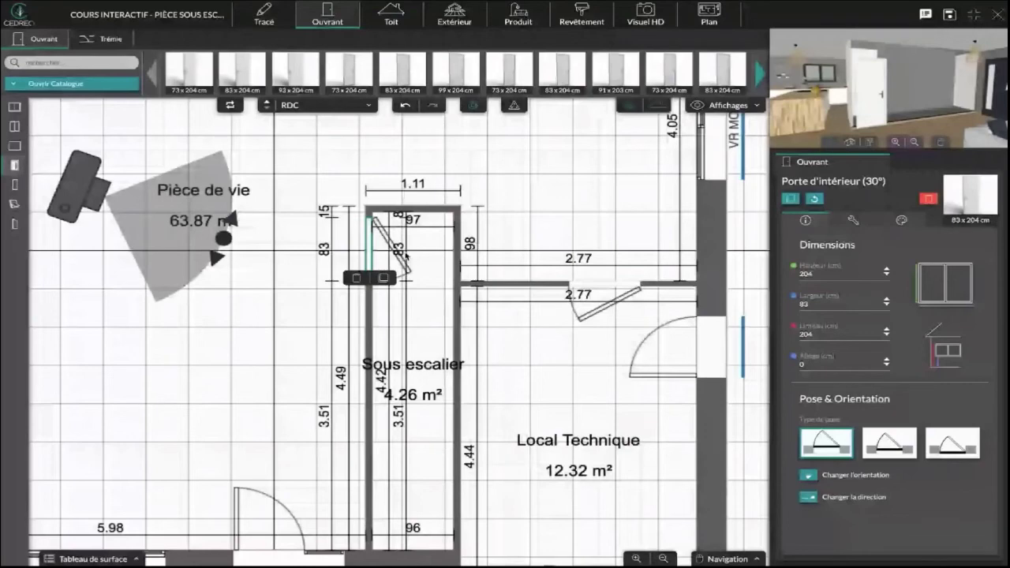
{"action": "left_click", "coordinate": [407, 254]}
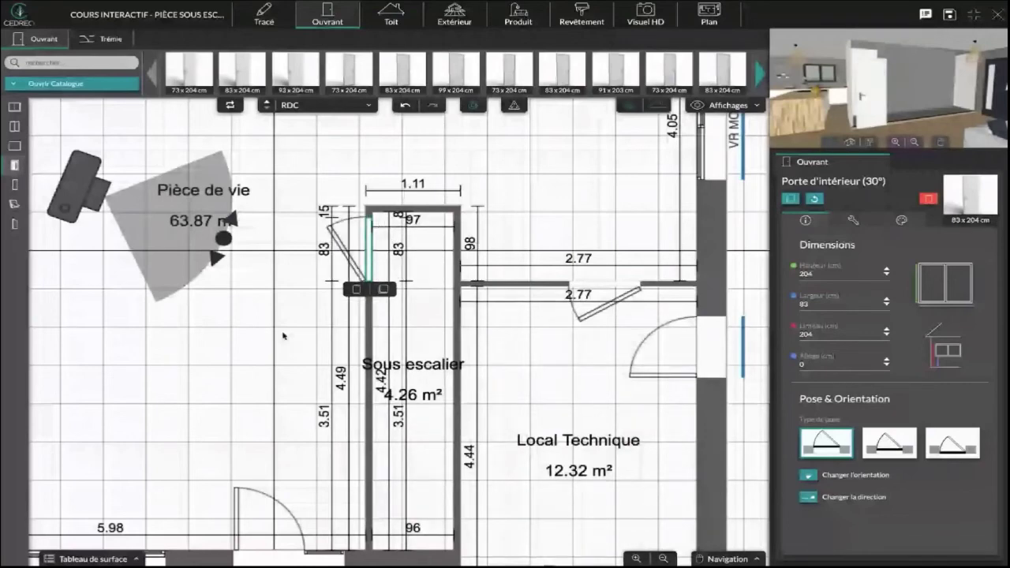
{"action": "left_click", "coordinate": [284, 335]}
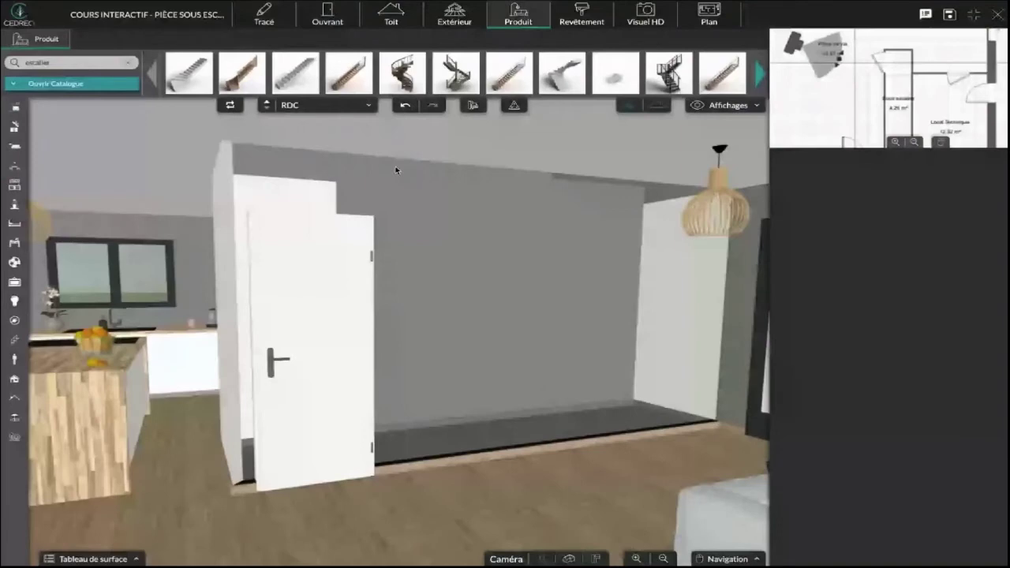
Browse the straight staircases, including those with risers, and search the product catalogue for "escalier EVOLUTION"
{"action": "left_click", "coordinate": [16, 341]}
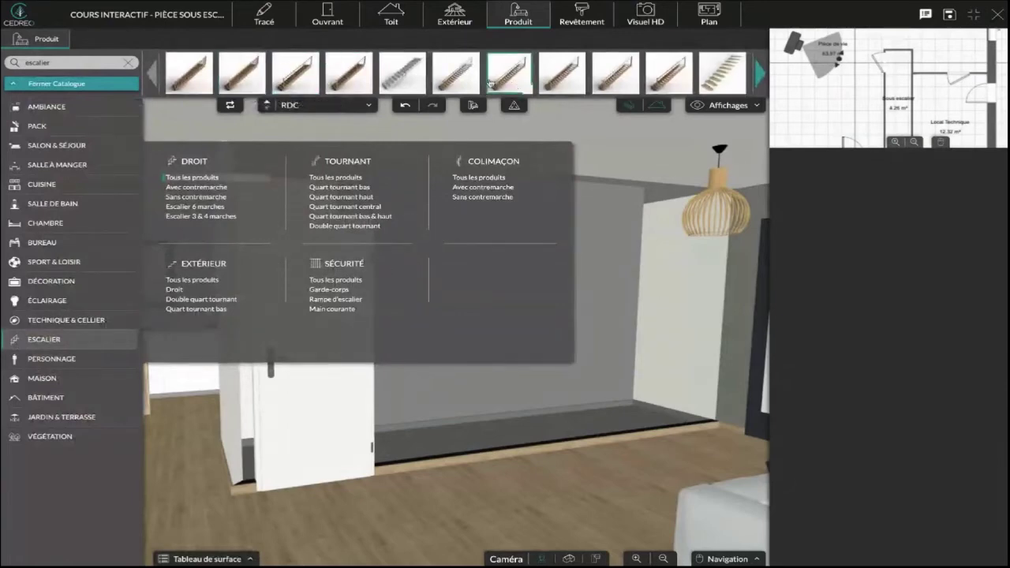
{"action": "scroll", "coordinate": [622, 79], "scroll_direction": "down", "scroll_amount": 2}
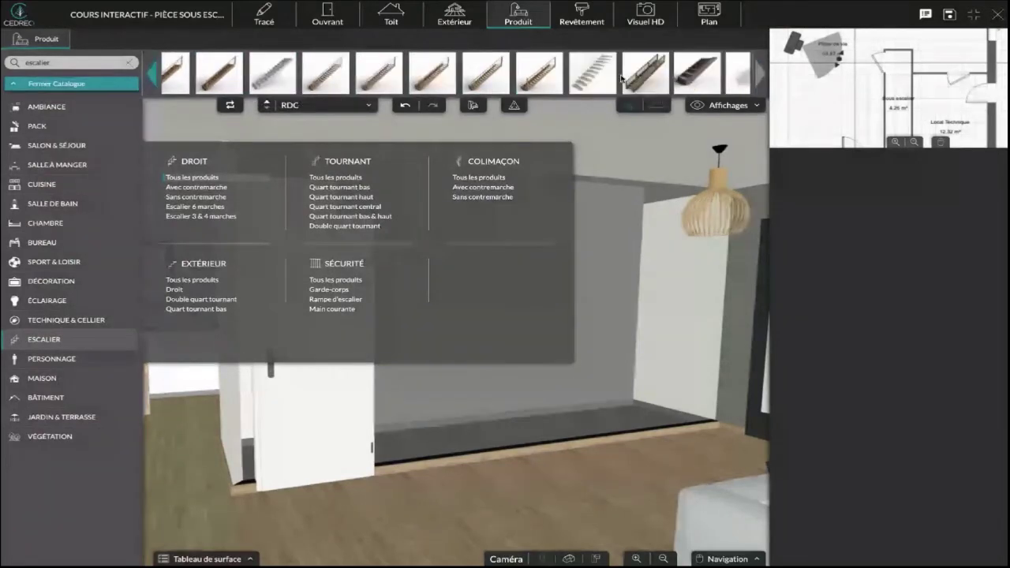
{"action": "scroll", "coordinate": [622, 77], "scroll_direction": "down", "scroll_amount": 3}
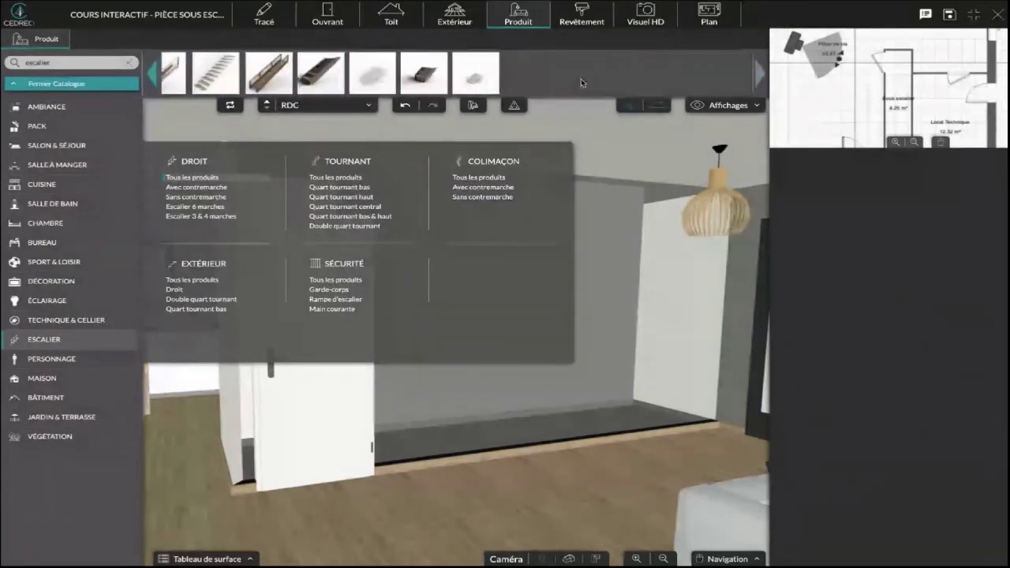
{"action": "scroll", "coordinate": [375, 81], "scroll_direction": "up", "scroll_amount": 3}
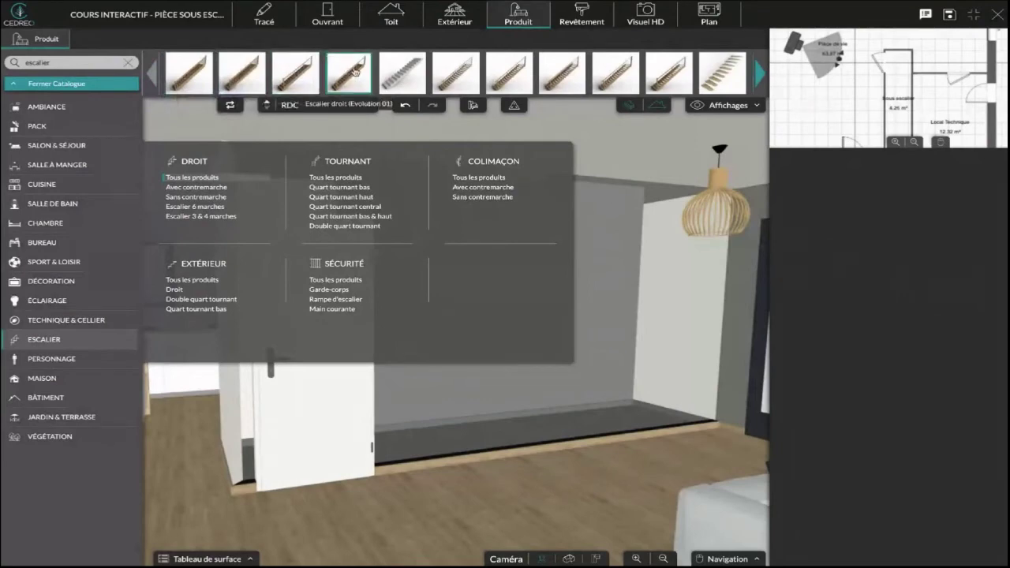
{"action": "left_click", "coordinate": [210, 189]}
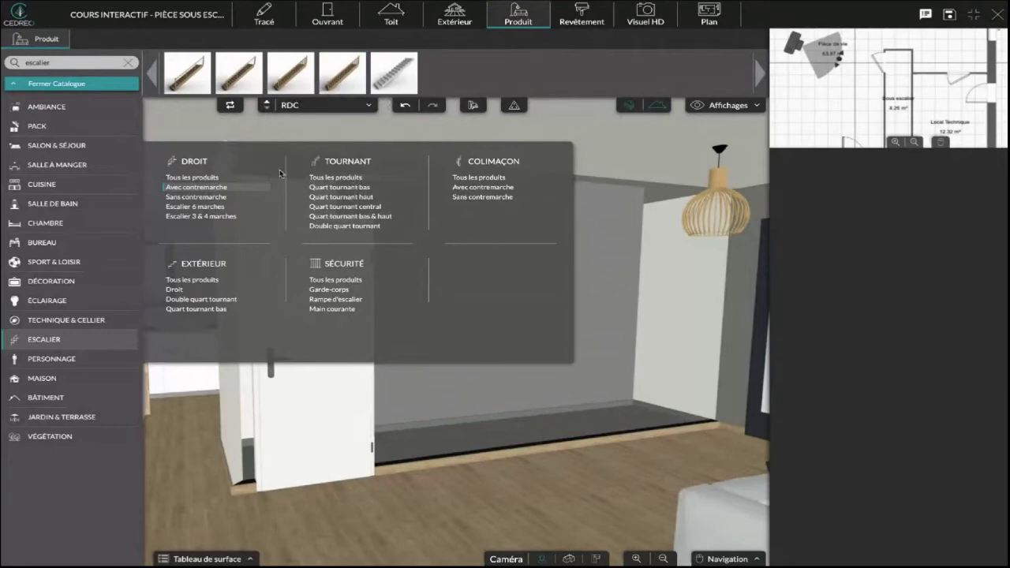
{"action": "type", "text": "EVOLUTION"}
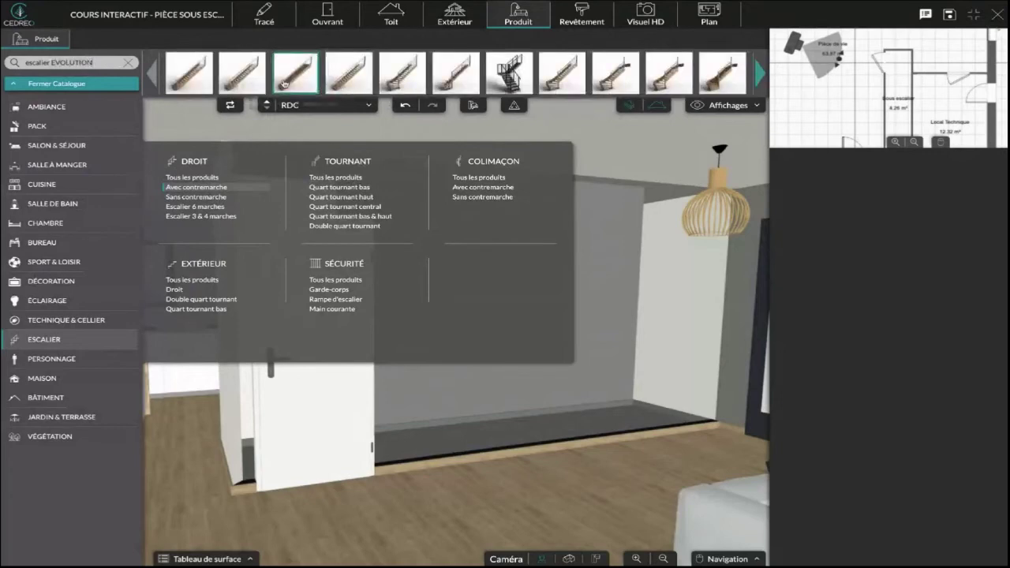
Place the straight staircase Escalier droit (Evolution 01) on the Pièce de vie floor in front of the Sous escalier room
{"action": "left_click", "coordinate": [284, 83]}
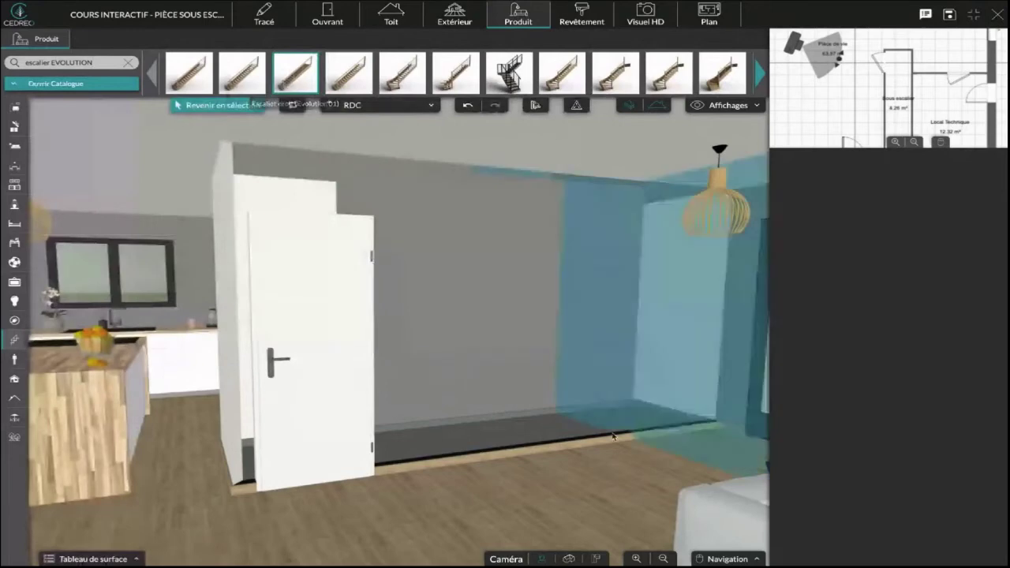
{"action": "scroll", "coordinate": [417, 314], "scroll_direction": "down", "scroll_amount": 2}
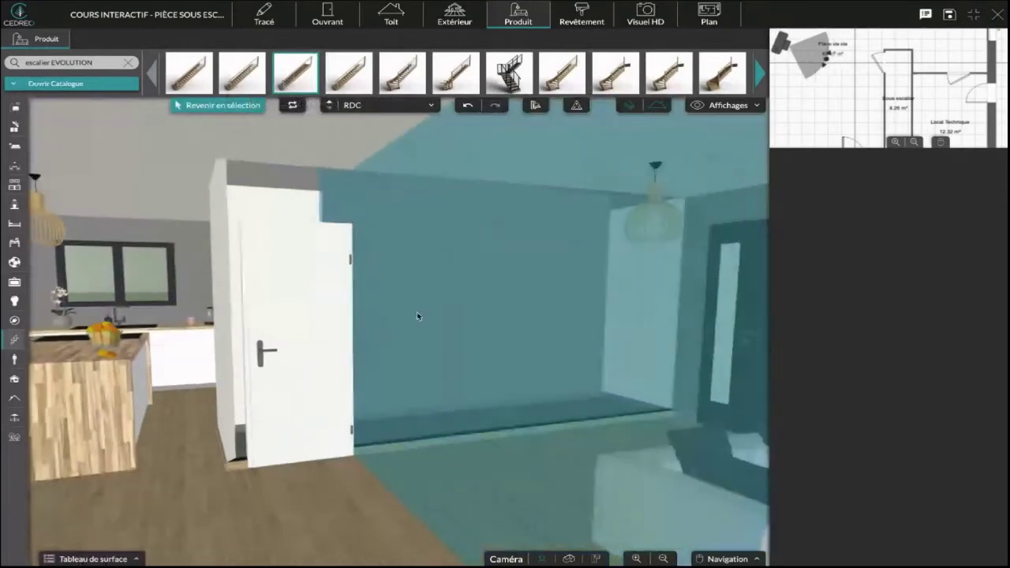
{"action": "scroll", "coordinate": [418, 312], "scroll_direction": "down", "scroll_amount": 3}
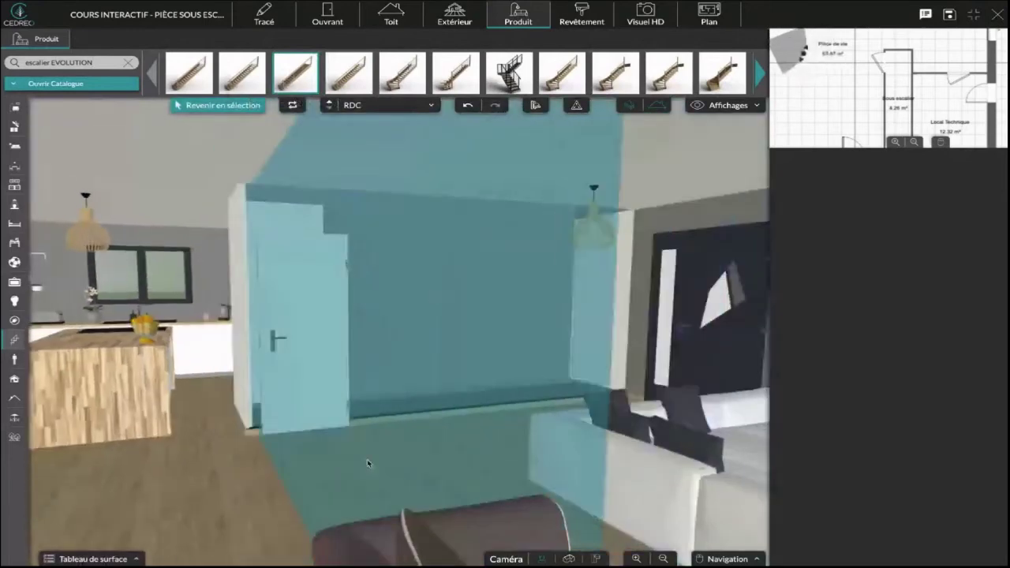
{"action": "right_click_drag", "start_coordinate": [331, 483], "coordinate": [500, 484]}
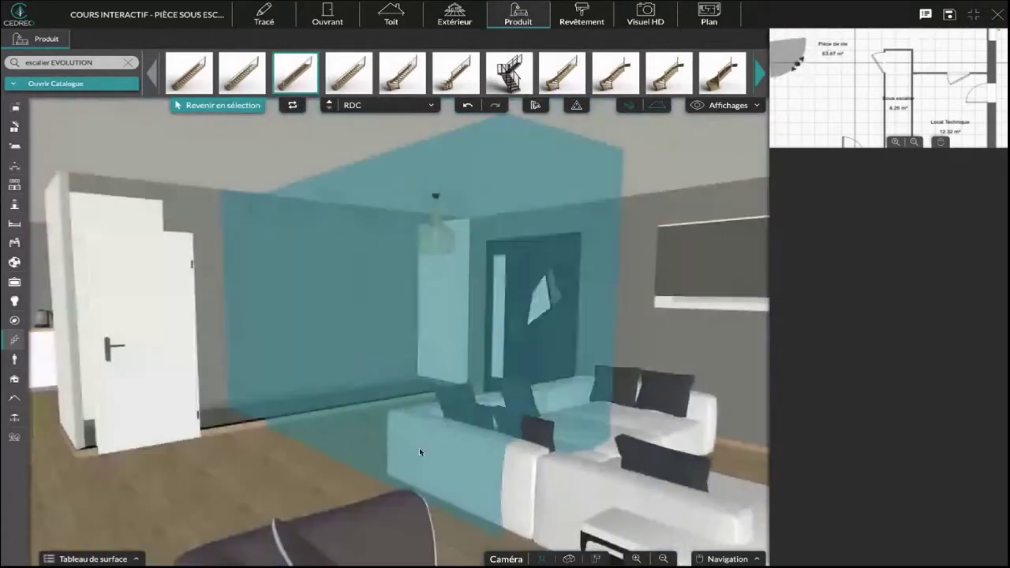
{"action": "middle_click_drag", "start_coordinate": [419, 449], "coordinate": [520, 443]}
{"action": "scroll", "coordinate": [520, 439], "scroll_direction": "up", "scroll_amount": 1}
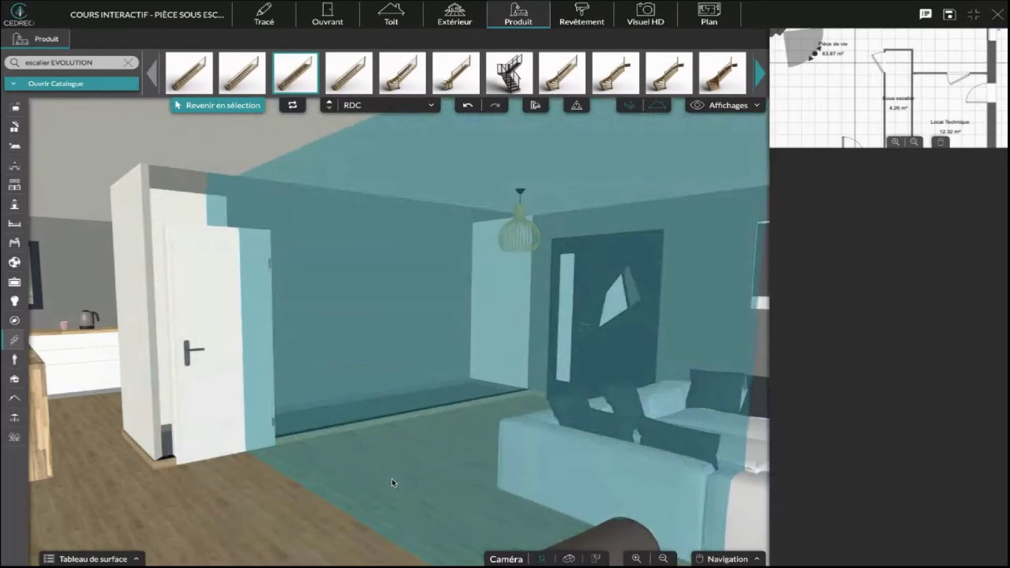
{"action": "left_click", "coordinate": [391, 479]}
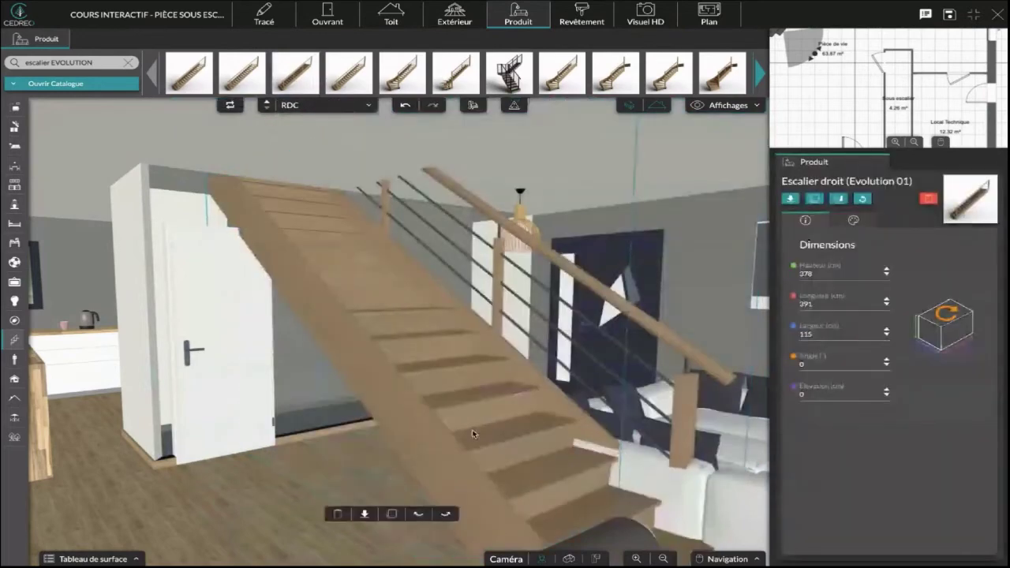
Flip the staircase and rotate it to 90° so it runs parallel to the long Sous escalier partition
{"action": "left_click_drag", "start_coordinate": [472, 423], "coordinate": [438, 424]}
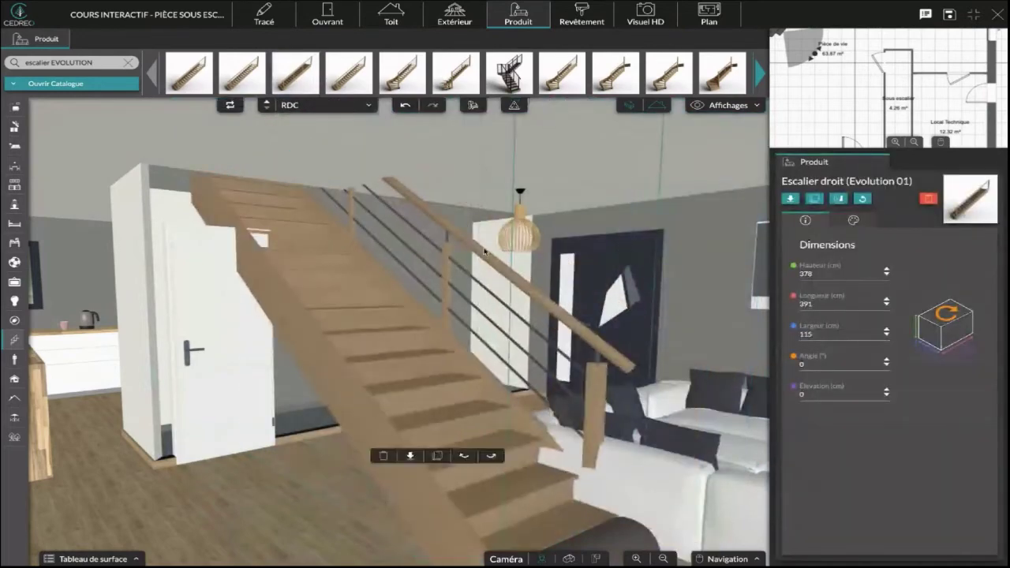
{"action": "left_click", "coordinate": [840, 200]}
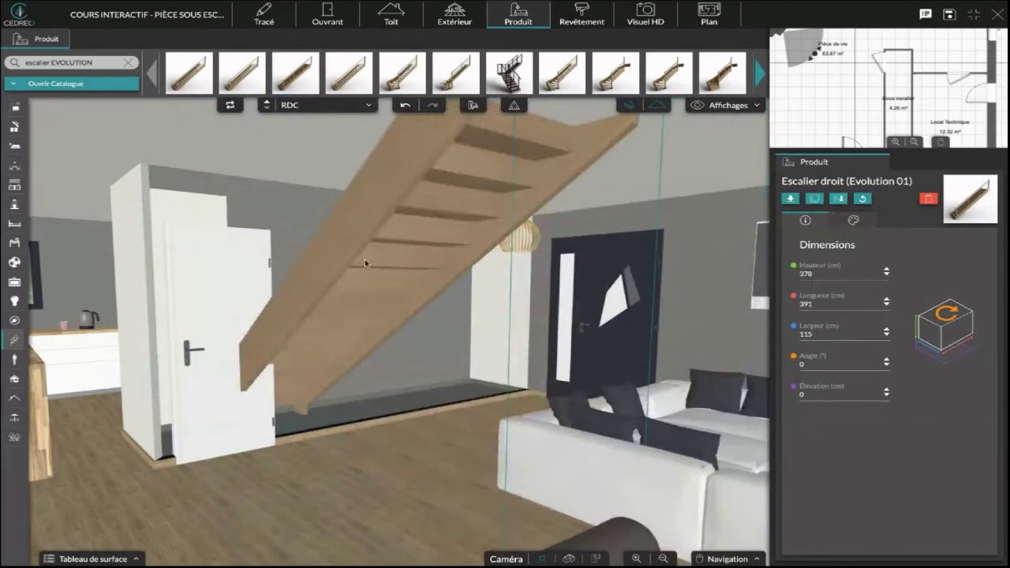
{"action": "key", "text": "r"}
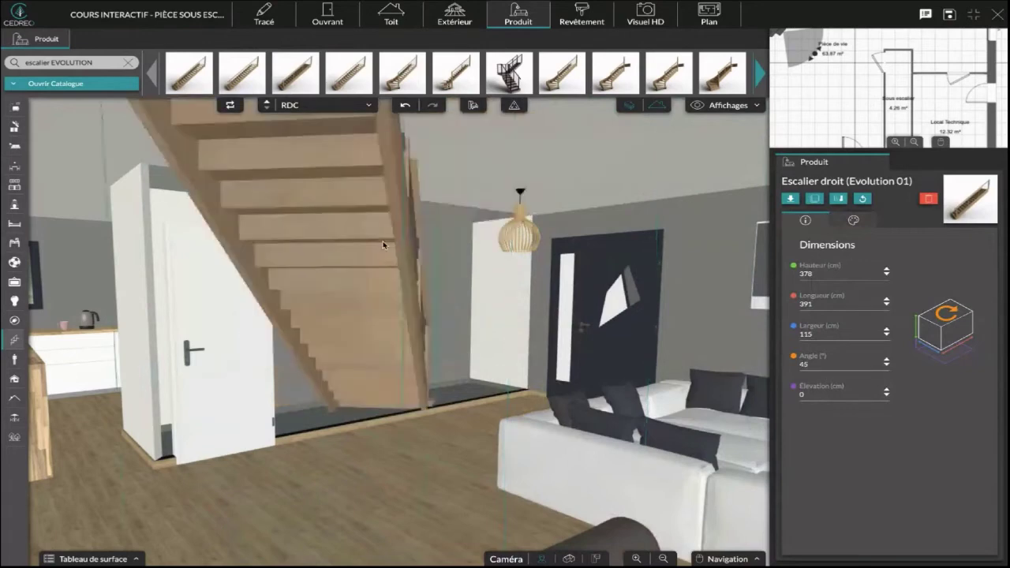
{"action": "key", "text": "r"}
{"action": "key", "text": "r"}
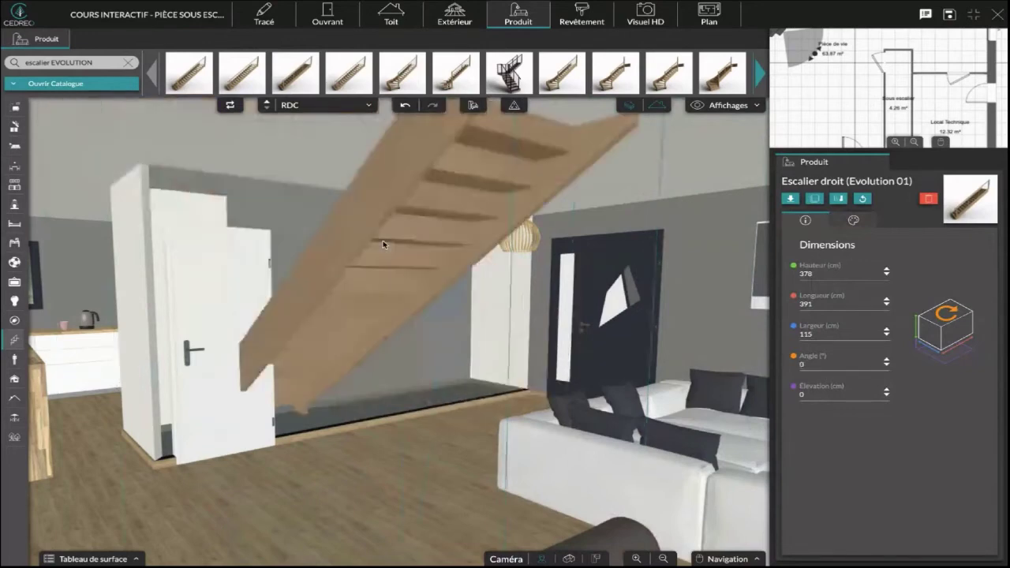
{"action": "key", "text": "r"}
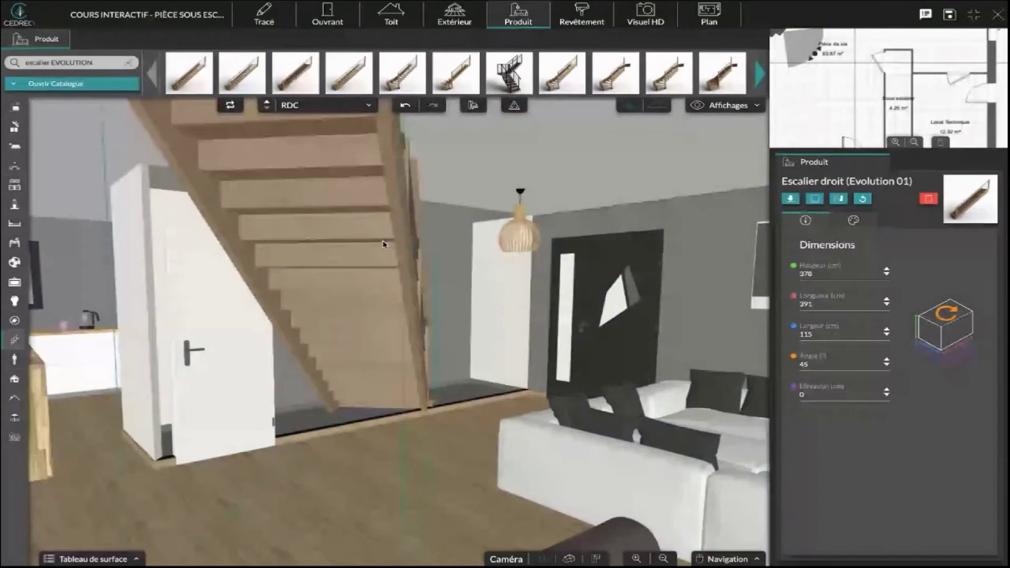
{"action": "key", "text": "r"}
{"action": "left_click", "coordinate": [403, 319]}
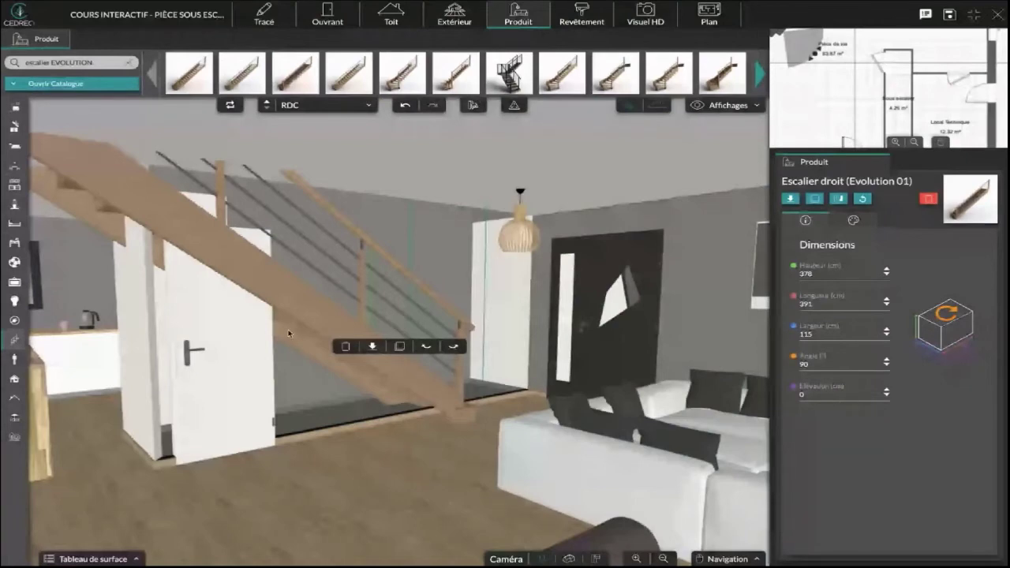
Position the staircase over the Sous escalier room against the Local Technique wall, with its foot toward the entrance door
{"action": "left_click_drag", "start_coordinate": [288, 329], "coordinate": [396, 470]}
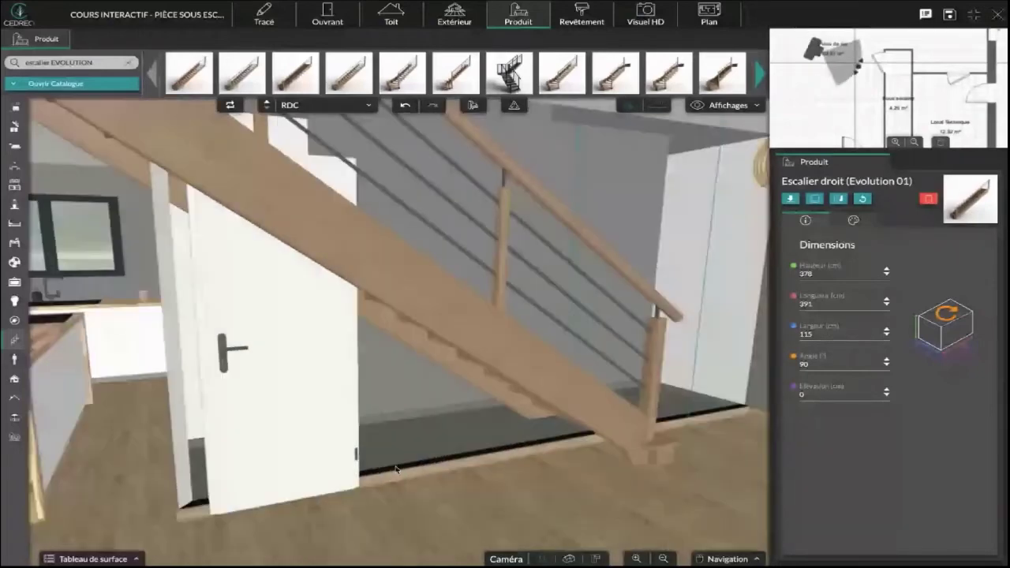
{"action": "left_click_drag", "start_coordinate": [395, 470], "coordinate": [580, 381]}
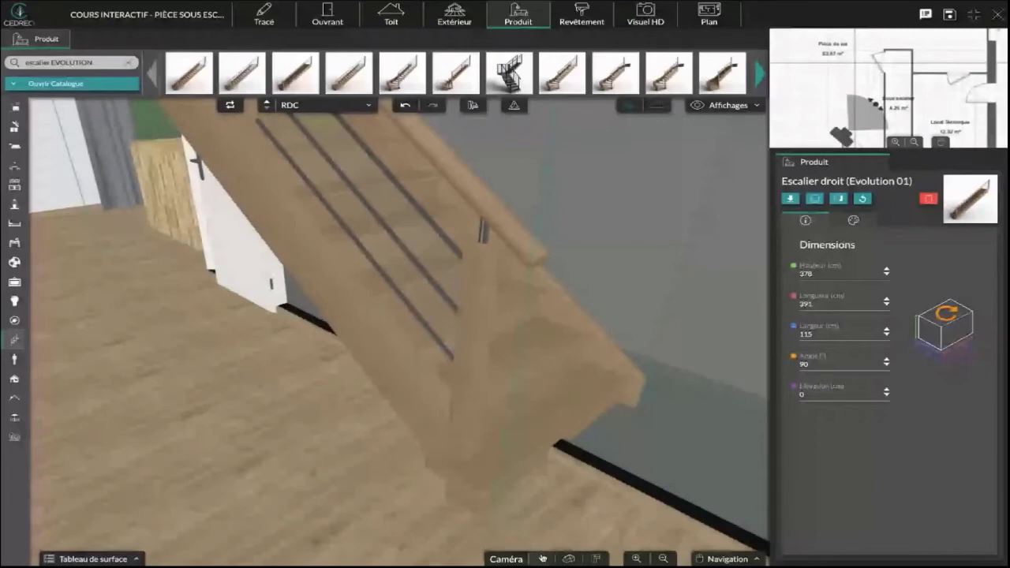
{"action": "left_click", "coordinate": [543, 558]}
{"action": "left_click", "coordinate": [440, 365]}
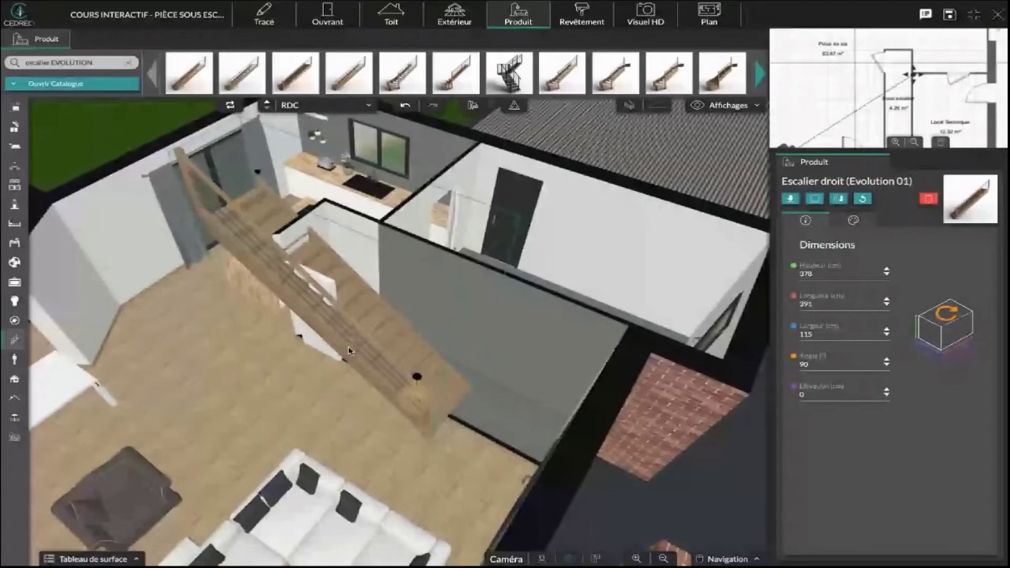
{"action": "left_click", "coordinate": [349, 351]}
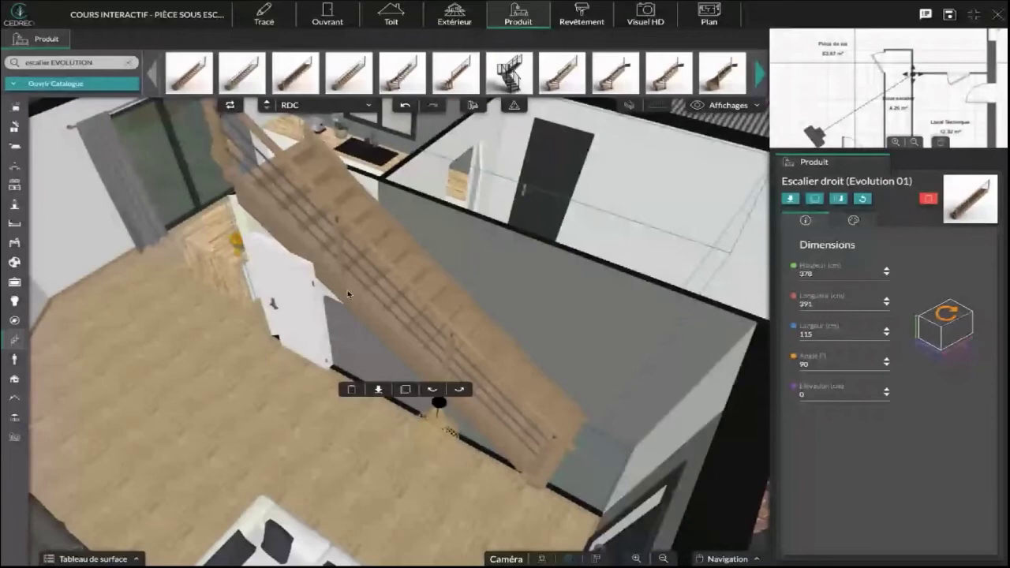
{"action": "left_click_drag", "start_coordinate": [348, 294], "coordinate": [201, 385]}
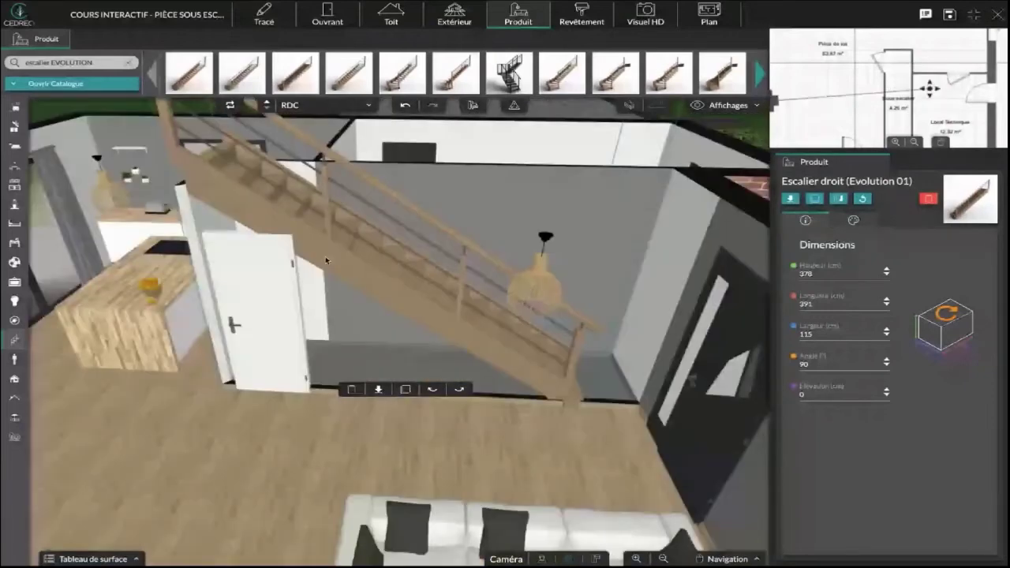
{"action": "left_click_drag", "start_coordinate": [326, 261], "coordinate": [346, 257]}
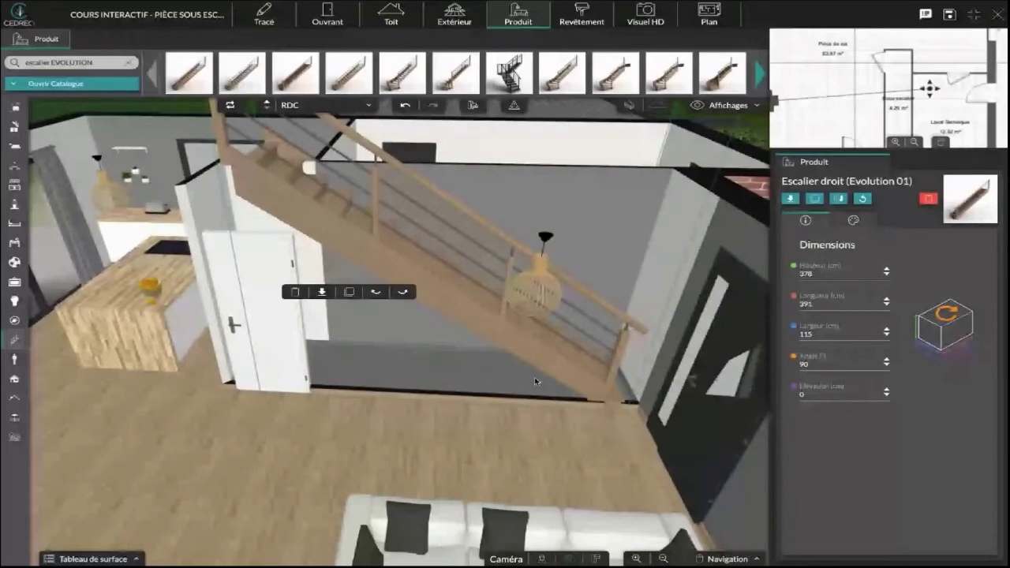
Shorten the Evolution staircase to a length of 332 cm and slide it back toward the door end of the Sous escalier room
{"action": "right_click_drag", "start_coordinate": [535, 381], "coordinate": [516, 439]}
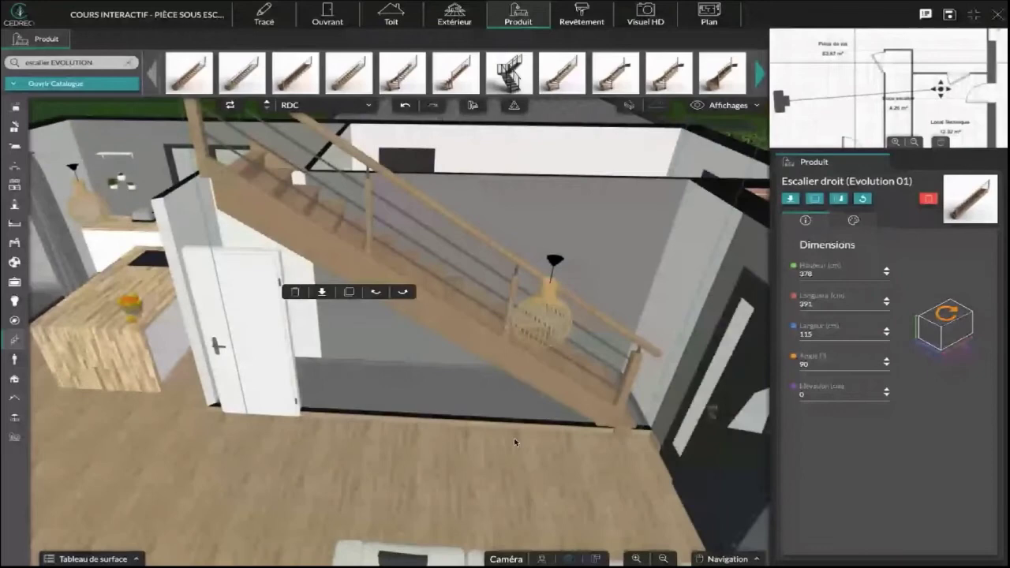
{"action": "left_click", "coordinate": [887, 306]}
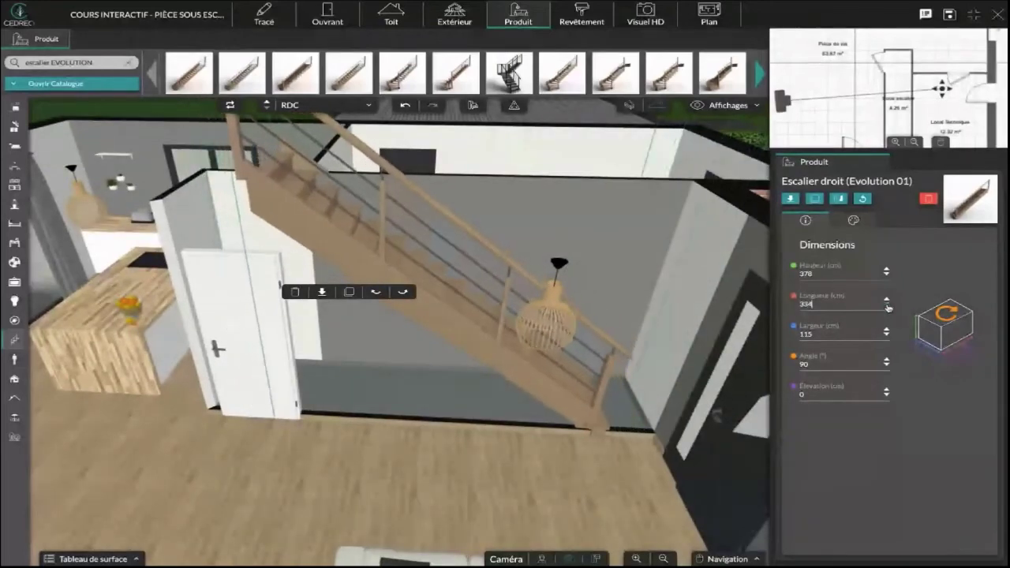
{"action": "left_click", "coordinate": [887, 305]}
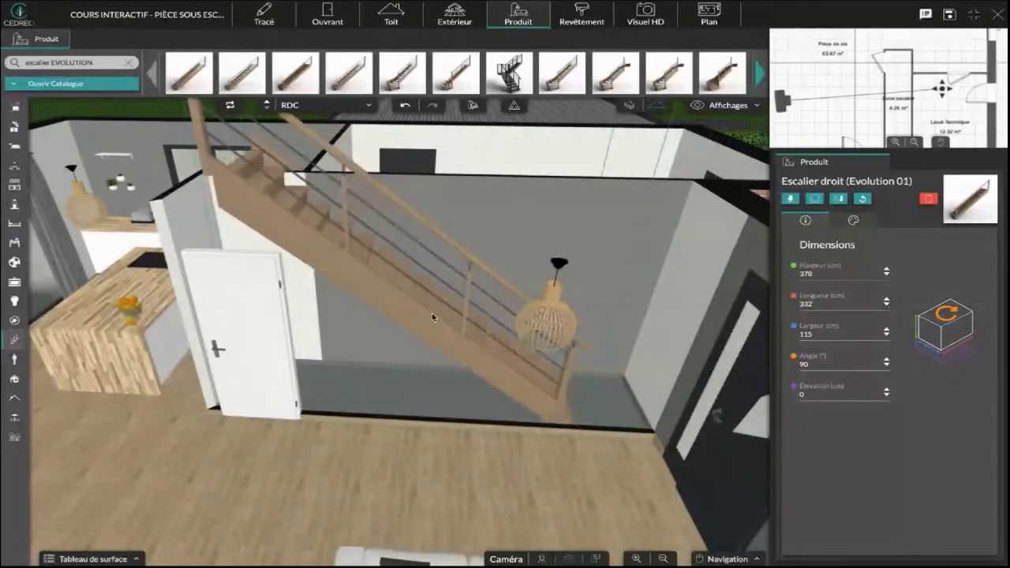
{"action": "left_click", "coordinate": [433, 318]}
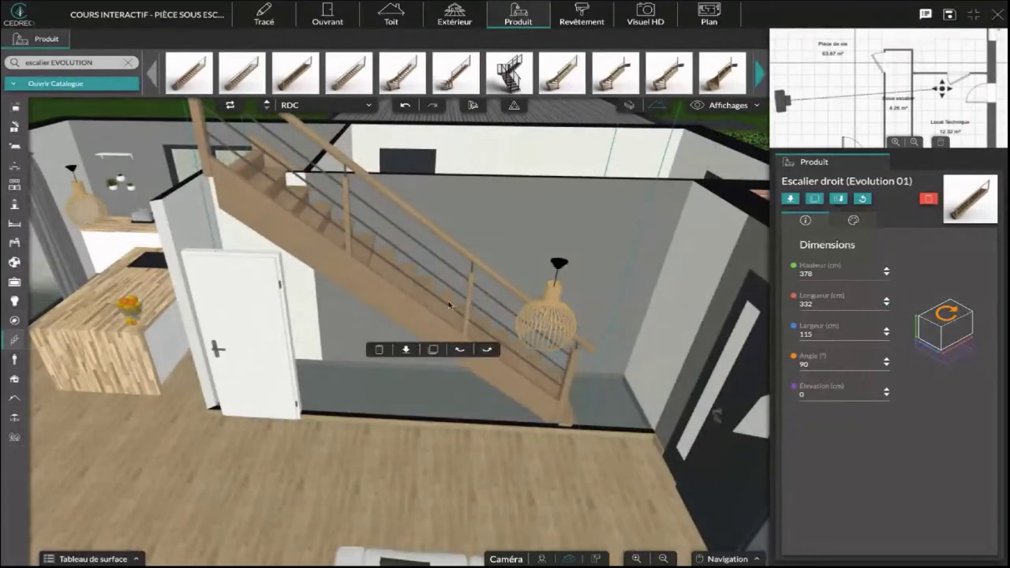
Shift the staircase slightly outward at its foot so its stringer covers the Sous escalier partition line on the Pièce de vie side
{"action": "mouse_move", "coordinate": [276, 452]}
{"action": "left_mouse_down"}
{"action": "mouse_move", "coordinate": [300, 453]}
{"action": "mouse_move", "coordinate": [352, 234]}
{"action": "mouse_move", "coordinate": [334, 424]}
{"action": "mouse_move", "coordinate": [289, 433]}
{"action": "mouse_move", "coordinate": [374, 433]}
{"action": "mouse_move", "coordinate": [316, 428]}
{"action": "mouse_move", "coordinate": [533, 408]}
{"action": "mouse_move", "coordinate": [624, 412]}
{"action": "mouse_move", "coordinate": [589, 401]}
{"action": "mouse_move", "coordinate": [447, 417]}
{"action": "mouse_move", "coordinate": [542, 430]}
{"action": "left_mouse_up"}
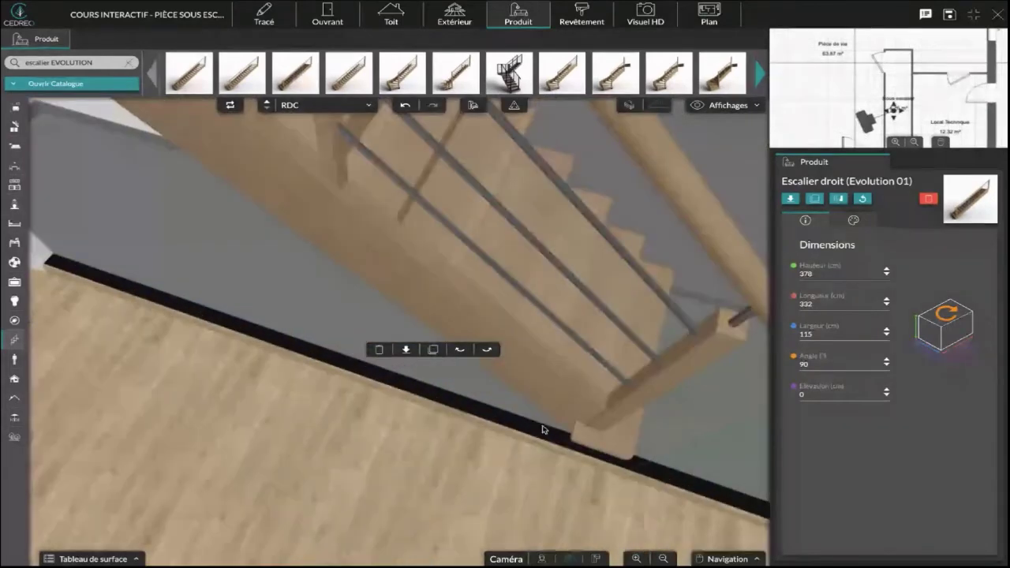
{"action": "mouse_move", "coordinate": [542, 430]}
{"action": "left_mouse_down"}
{"action": "mouse_move", "coordinate": [603, 410]}
{"action": "mouse_move", "coordinate": [592, 308]}
{"action": "left_mouse_up"}
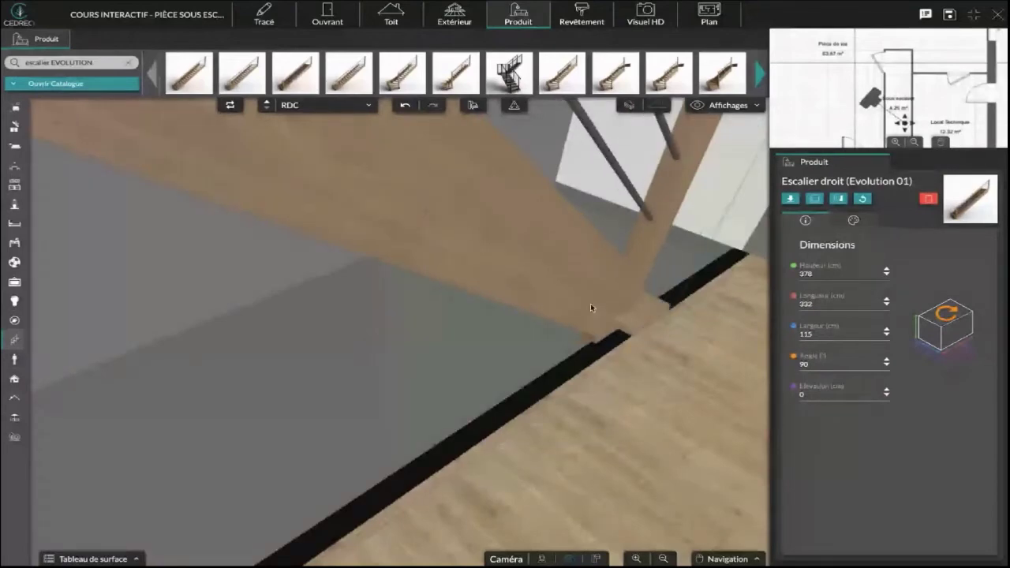
{"action": "left_click_drag", "start_coordinate": [590, 303], "coordinate": [603, 312]}
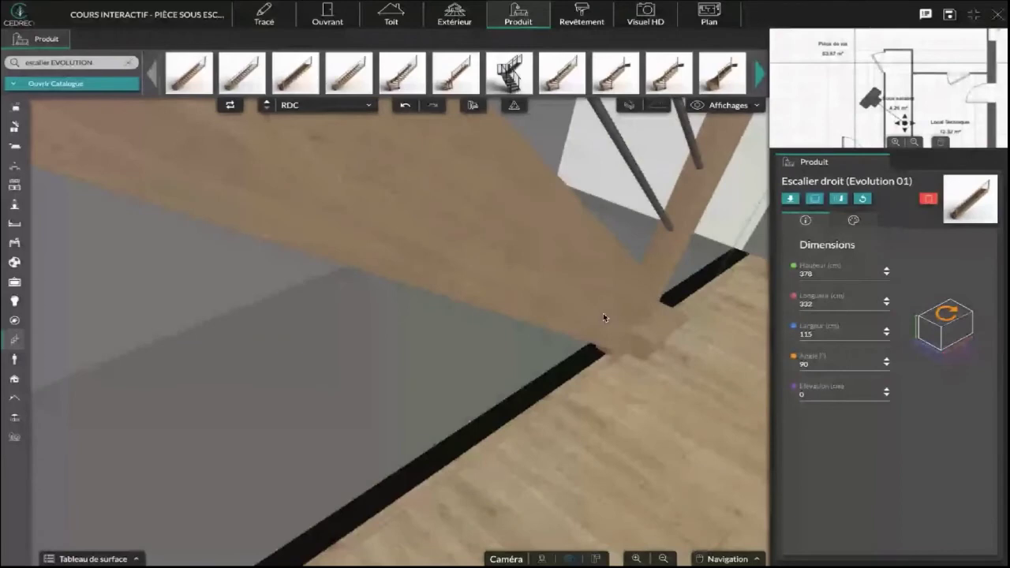
{"action": "left_click", "coordinate": [603, 313]}
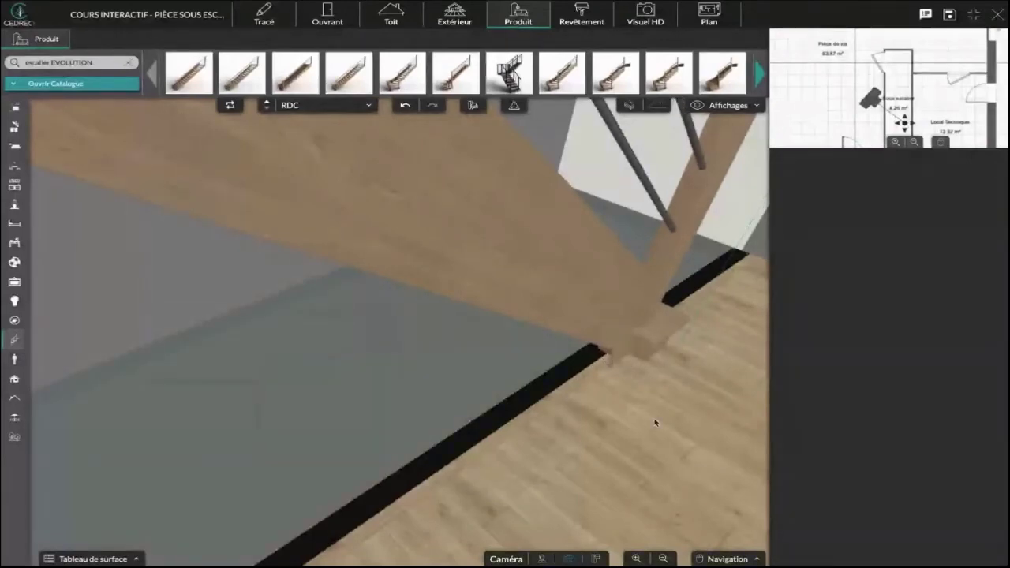
Try narrowing the staircase's width to 93 cm, and set it back to 115 cm
{"action": "left_click_drag", "start_coordinate": [655, 423], "coordinate": [375, 266]}
{"action": "left_click", "coordinate": [375, 266]}
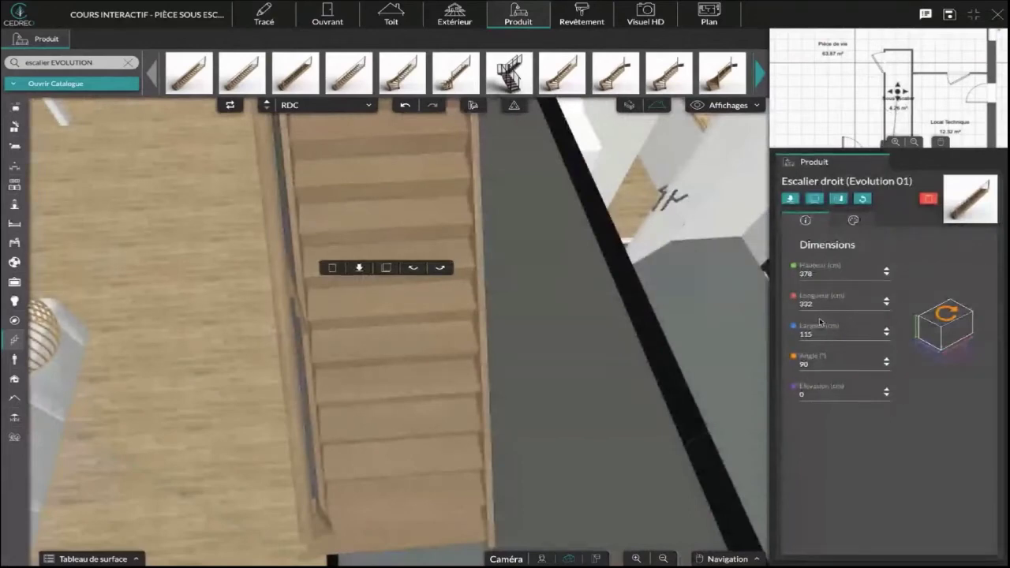
{"action": "left_click", "coordinate": [887, 335]}
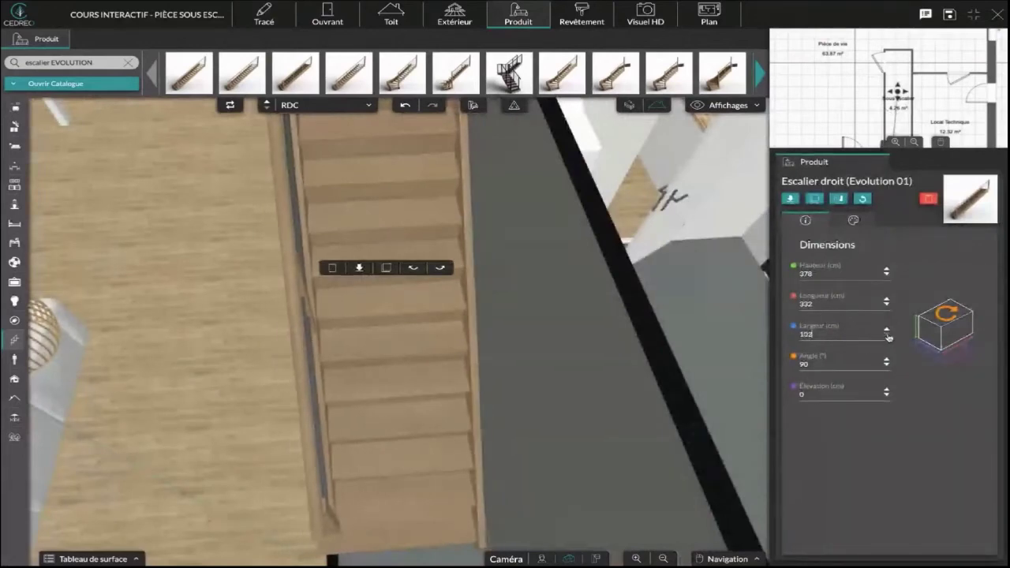
{"action": "left_click", "coordinate": [887, 330]}
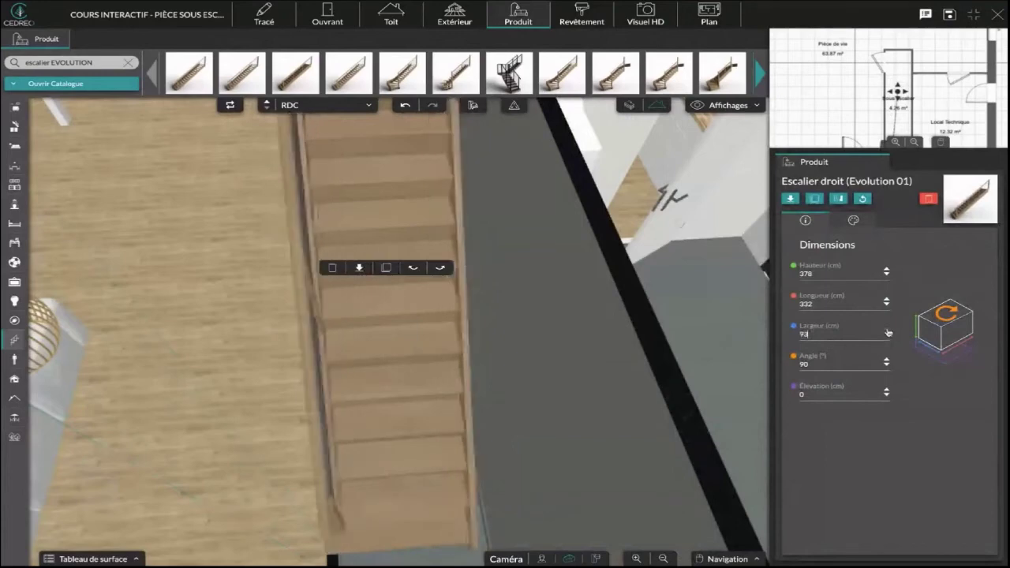
{"action": "left_click", "coordinate": [887, 331]}
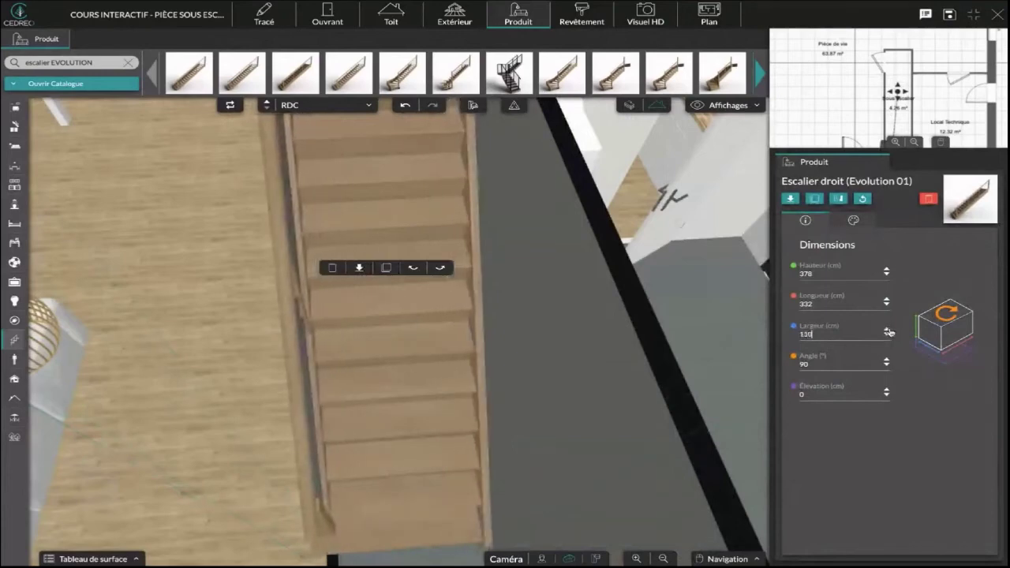
{"action": "left_click", "coordinate": [888, 331]}
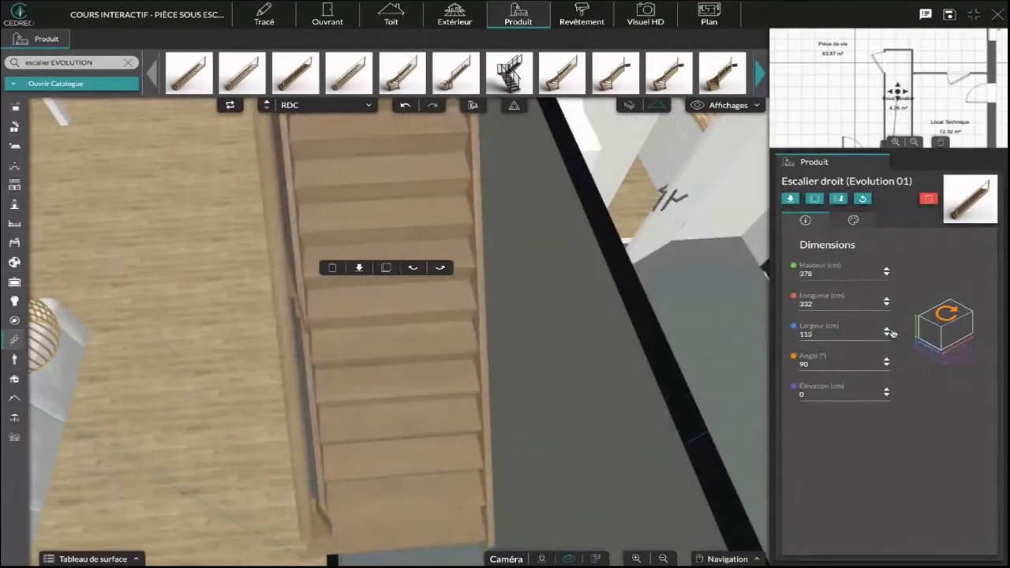
On the RDC plan, draw a fictitious partition 16 cm out from the Sous escalier partition, running parallel to it past the entrance wall
{"action": "left_click_drag", "start_coordinate": [235, 455], "coordinate": [311, 440]}
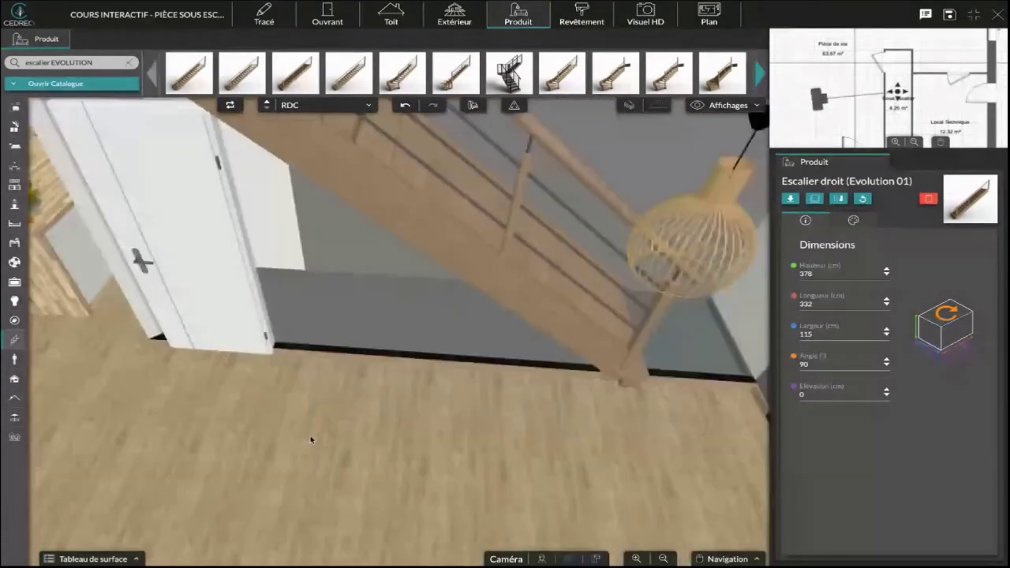
{"action": "left_click_drag", "start_coordinate": [311, 440], "coordinate": [528, 449]}
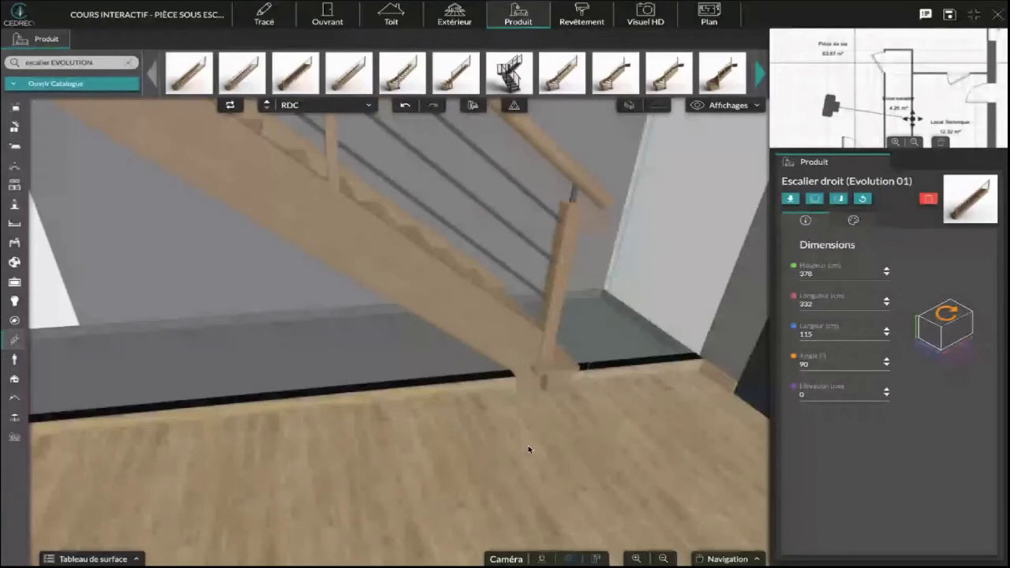
{"action": "left_click_drag", "start_coordinate": [528, 446], "coordinate": [658, 417]}
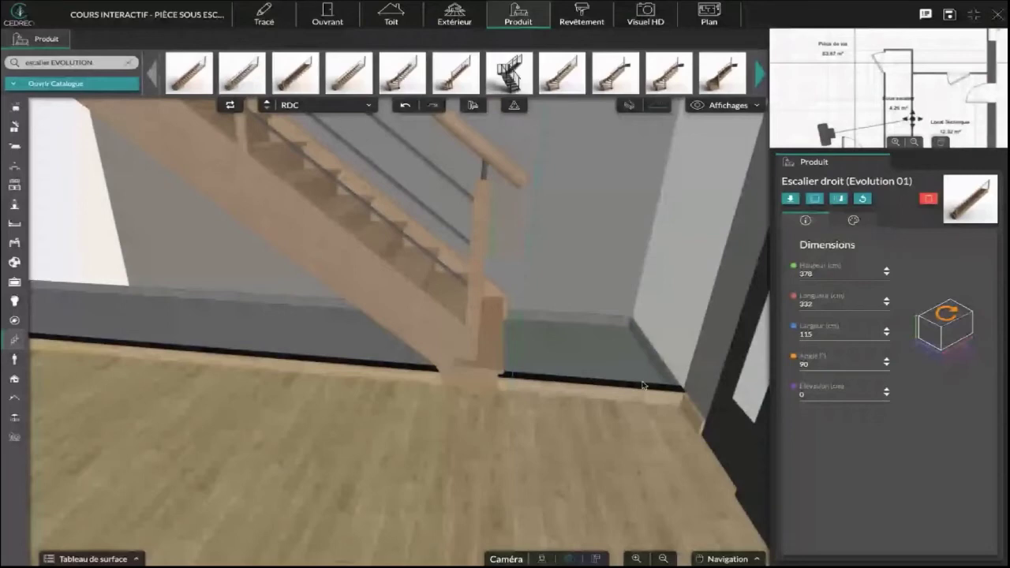
{"action": "left_click_drag", "start_coordinate": [643, 385], "coordinate": [525, 413]}
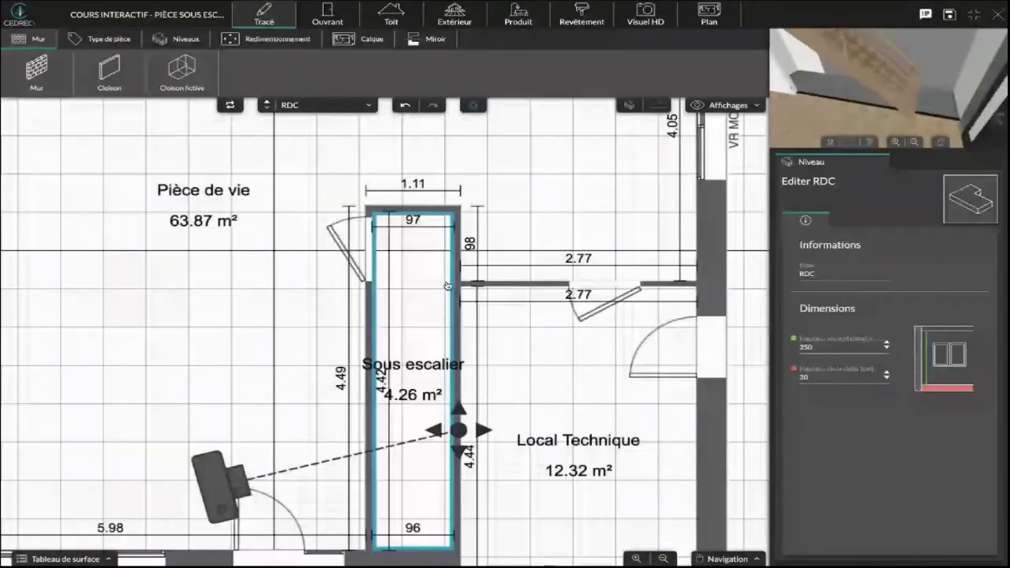
{"action": "scroll", "coordinate": [513, 273], "scroll_direction": "up", "scroll_amount": 4}
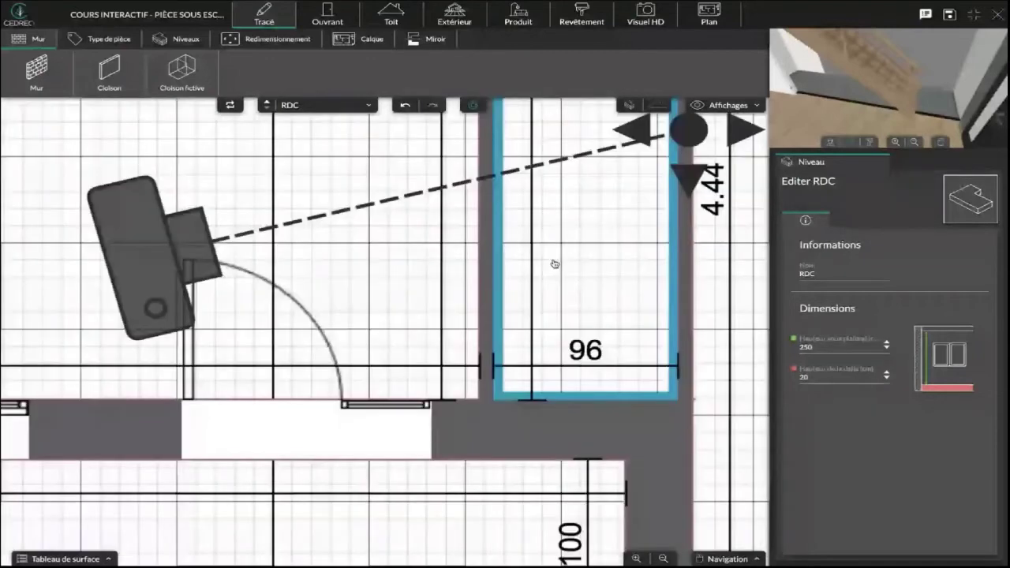
{"action": "left_click_drag", "start_coordinate": [554, 263], "coordinate": [514, 270]}
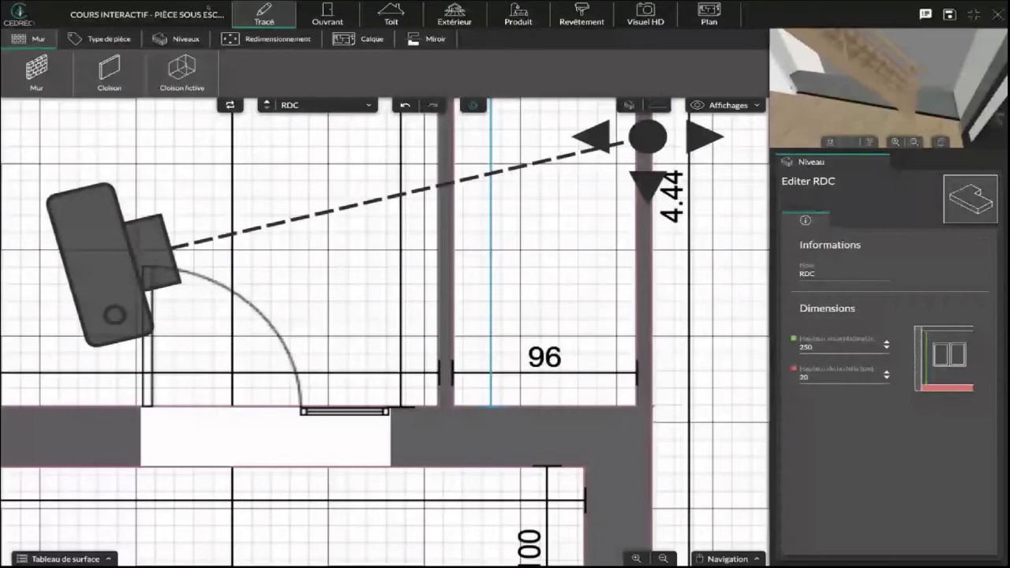
{"action": "left_click", "coordinate": [181, 71]}
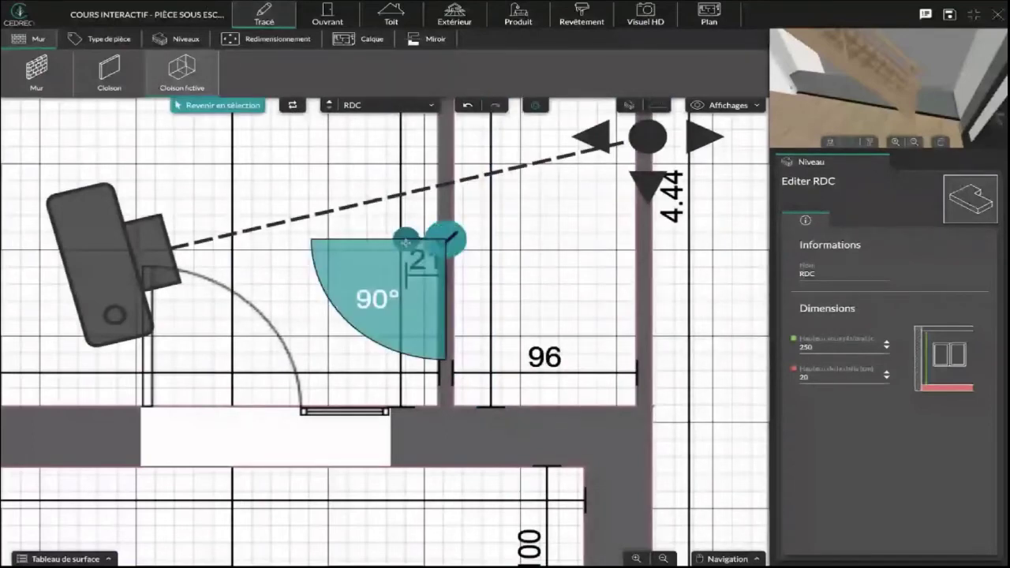
{"action": "left_click", "coordinate": [405, 240]}
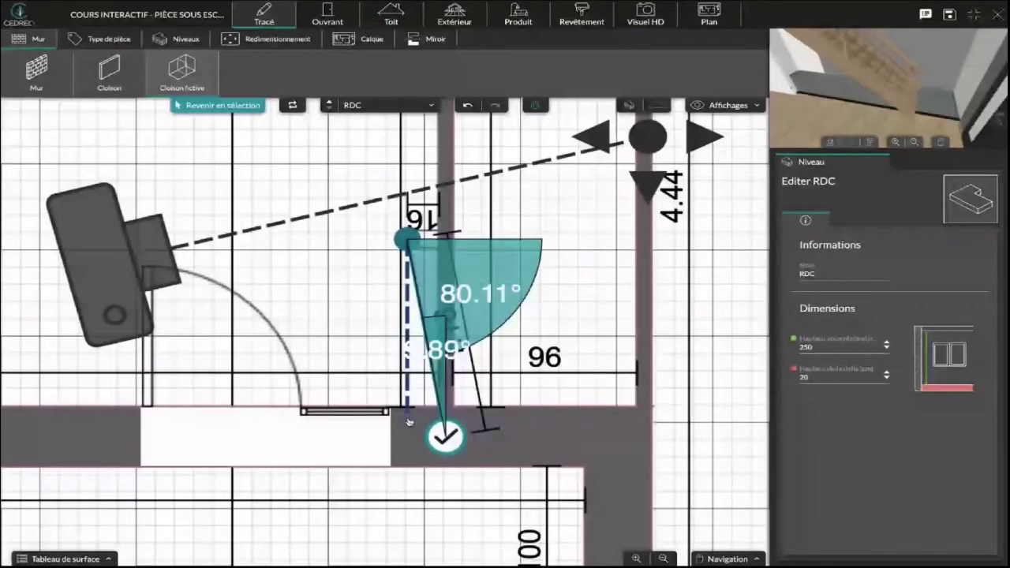
{"action": "left_click_drag", "start_coordinate": [409, 422], "coordinate": [435, 352]}
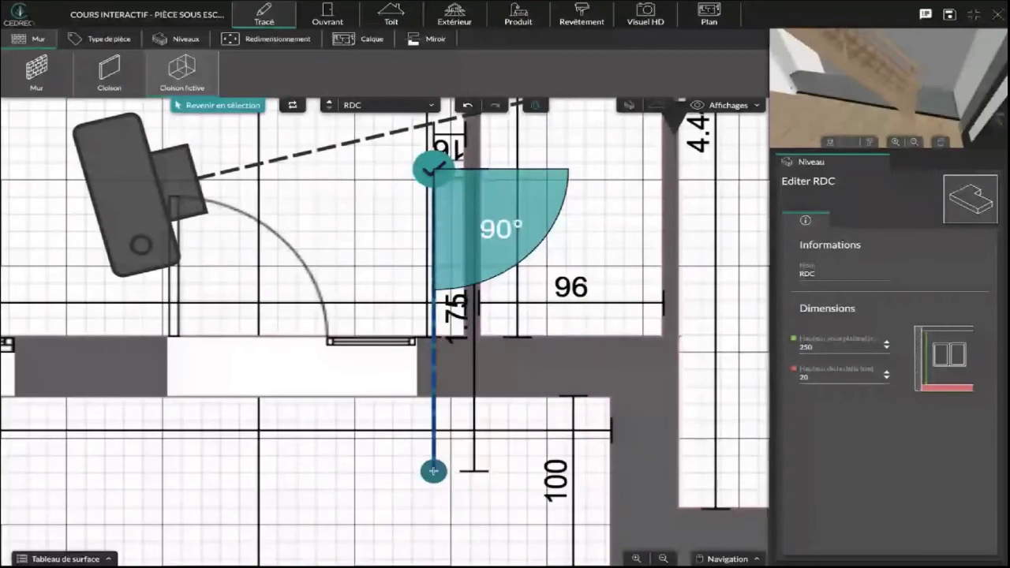
{"action": "double_click", "coordinate": [433, 471]}
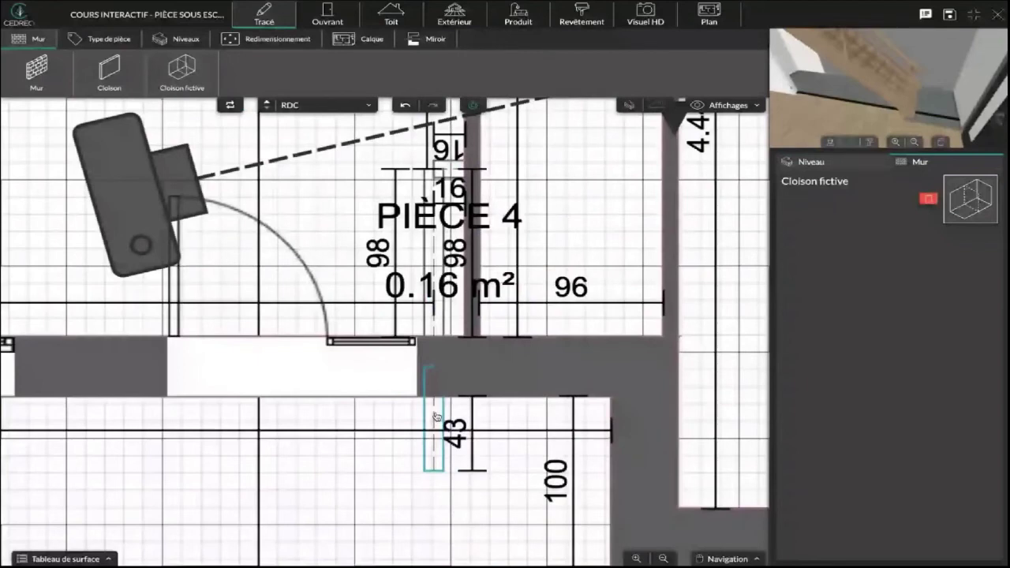
Delete the solid partition section between the new fictitious partitions and the Sous escalier room, at the foot of the stairs
{"action": "scroll", "coordinate": [552, 200], "scroll_direction": "up", "scroll_amount": 2}
{"action": "left_click_drag", "start_coordinate": [552, 199], "coordinate": [536, 310]}
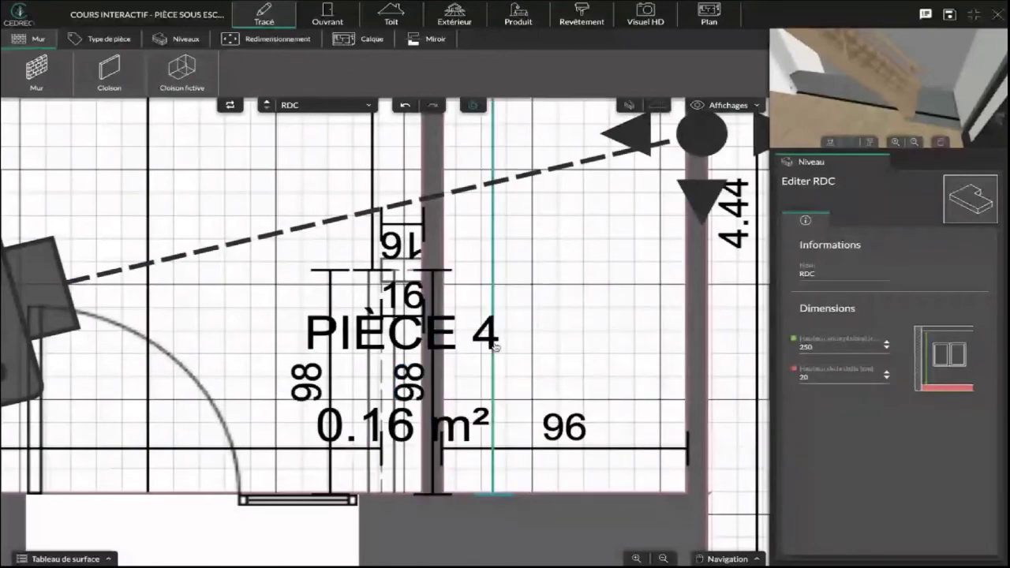
{"action": "scroll", "coordinate": [495, 345], "scroll_direction": "down", "scroll_amount": 3}
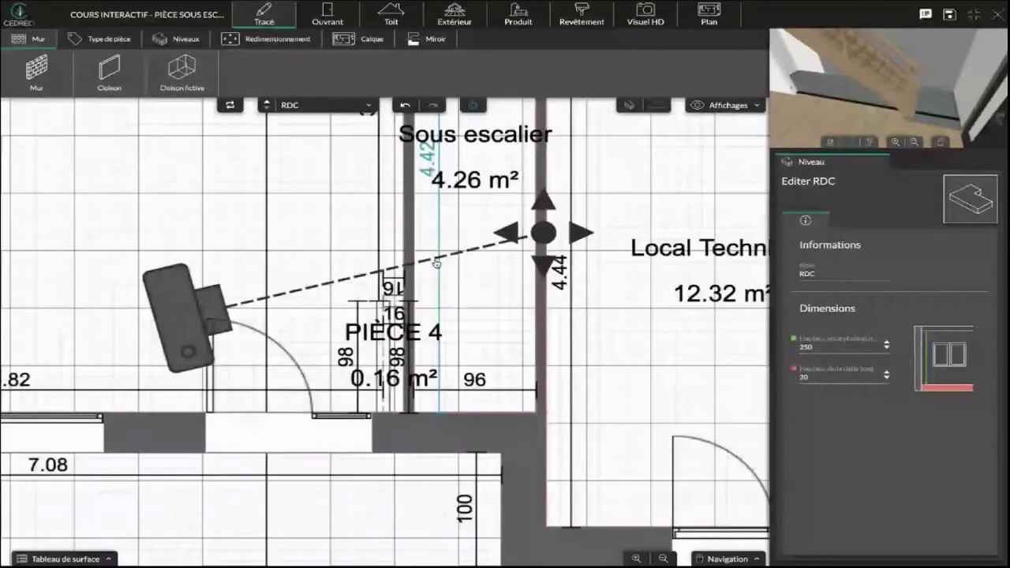
{"action": "scroll", "coordinate": [425, 360], "scroll_direction": "up", "scroll_amount": 2}
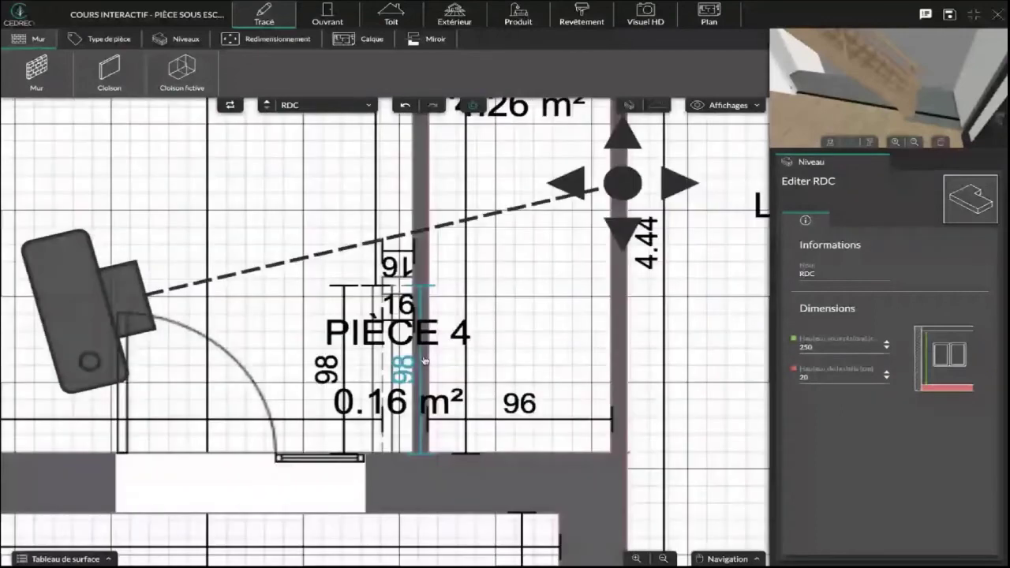
{"action": "scroll", "coordinate": [461, 320], "scroll_direction": "up", "scroll_amount": 3}
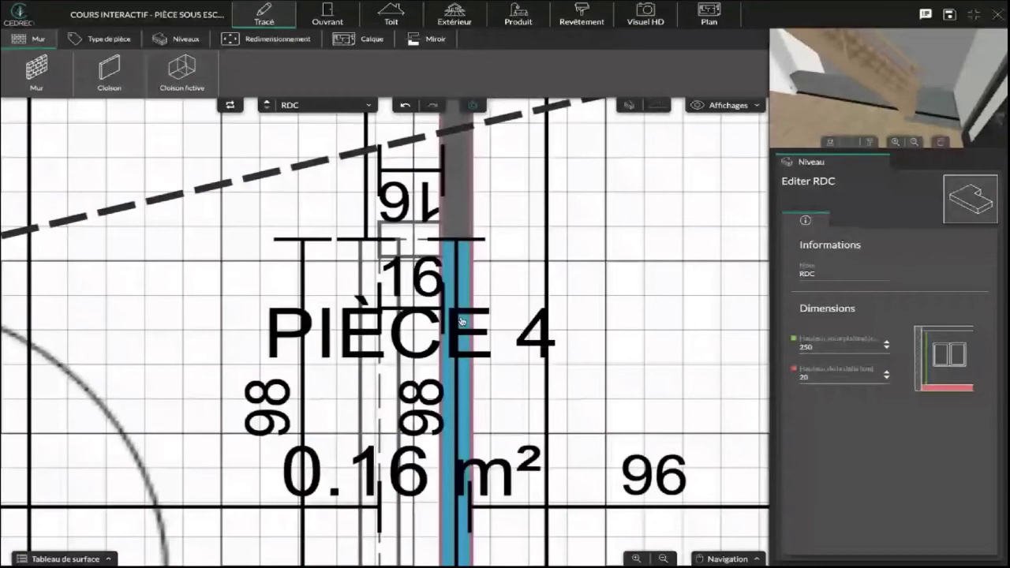
{"action": "scroll", "coordinate": [462, 321], "scroll_direction": "down", "scroll_amount": 4}
{"action": "left_click_drag", "start_coordinate": [435, 311], "coordinate": [408, 406]}
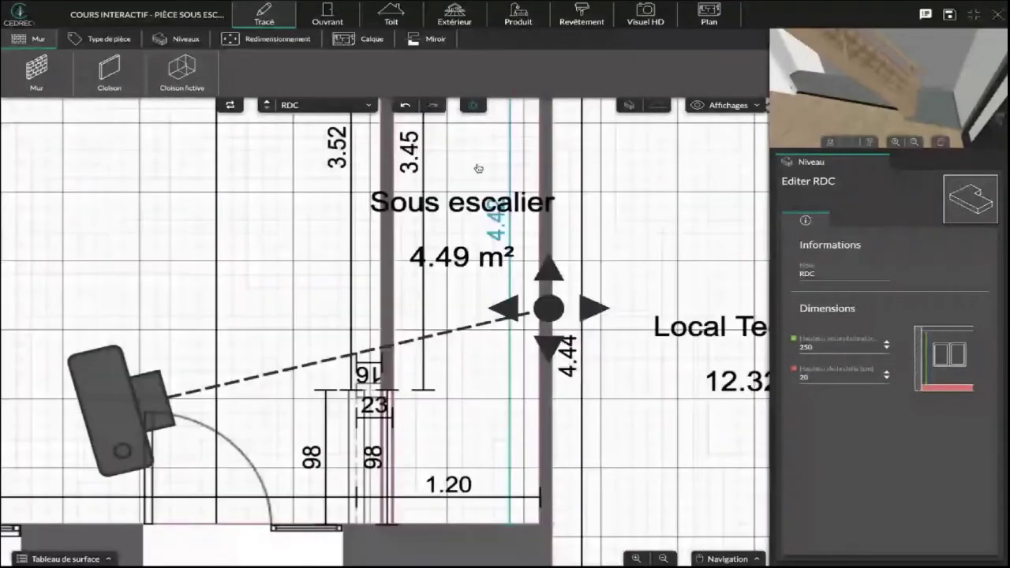
Move the short fictitious partition at the stair foot toward the entrance wall, bringing the long one's length to 87 cm
{"action": "right_click_drag", "start_coordinate": [922, 122], "coordinate": [926, 94]}
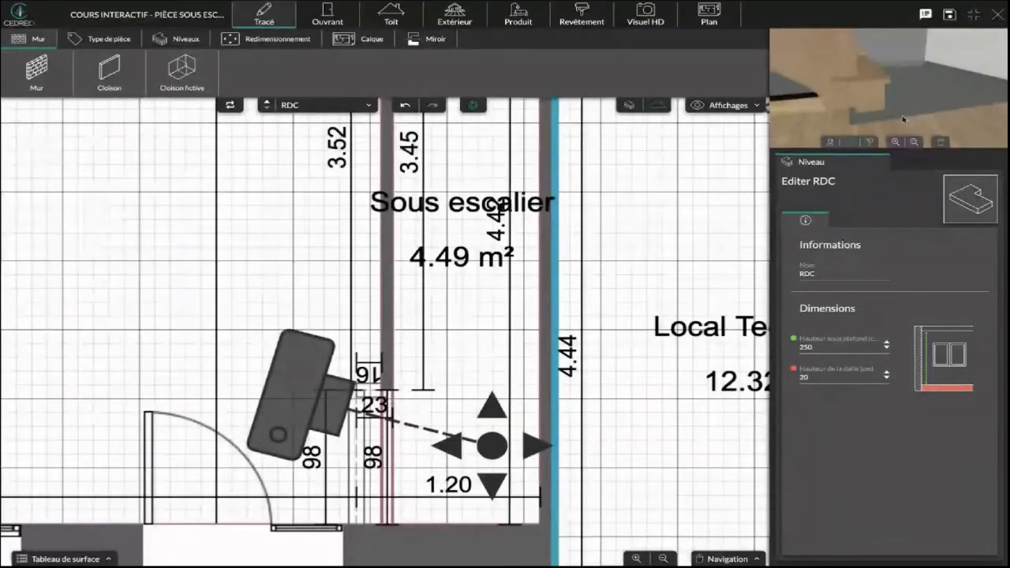
{"action": "left_click", "coordinate": [359, 456]}
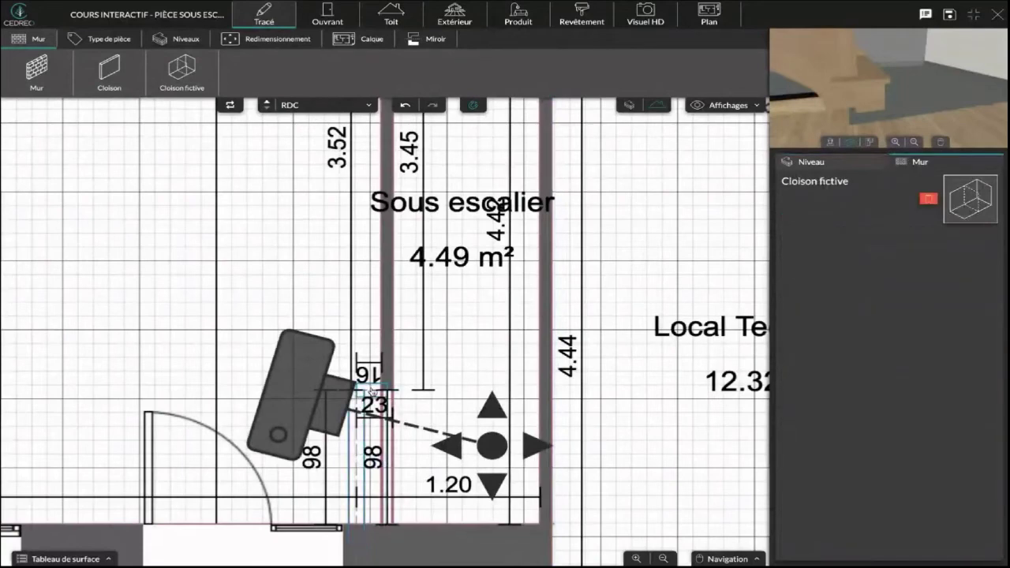
{"action": "left_click_drag", "start_coordinate": [370, 391], "coordinate": [371, 397]}
{"action": "key", "text": "Down"}
{"action": "key", "text": "Down"}
{"action": "key", "text": "Down"}
{"action": "key", "text": "Down"}
{"action": "key", "text": "Down"}
{"action": "key", "text": "Down"}
{"action": "key", "text": "Down"}
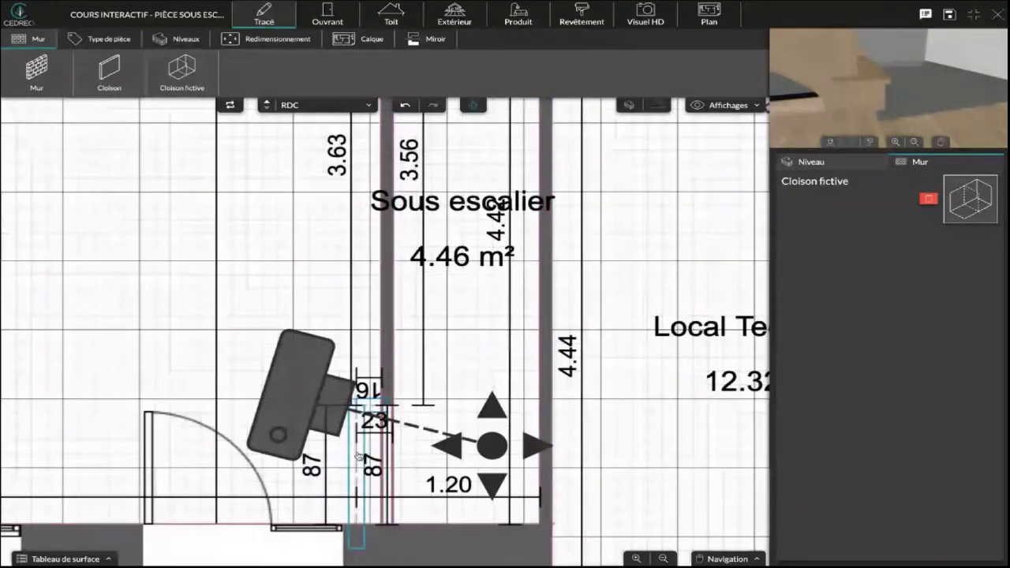
Move the long fictitious partition toward the Sous escalier room, to 7 cm from the solid partition's face
{"action": "key", "text": "Right"}
{"action": "key", "text": "Right"}
{"action": "key", "text": "Right"}
{"action": "key", "text": "Right"}
{"action": "key", "text": "Right"}
{"action": "key", "text": "Right"}
{"action": "key", "text": "Right"}
{"action": "key", "text": "Right"}
{"action": "key", "text": "Right"}
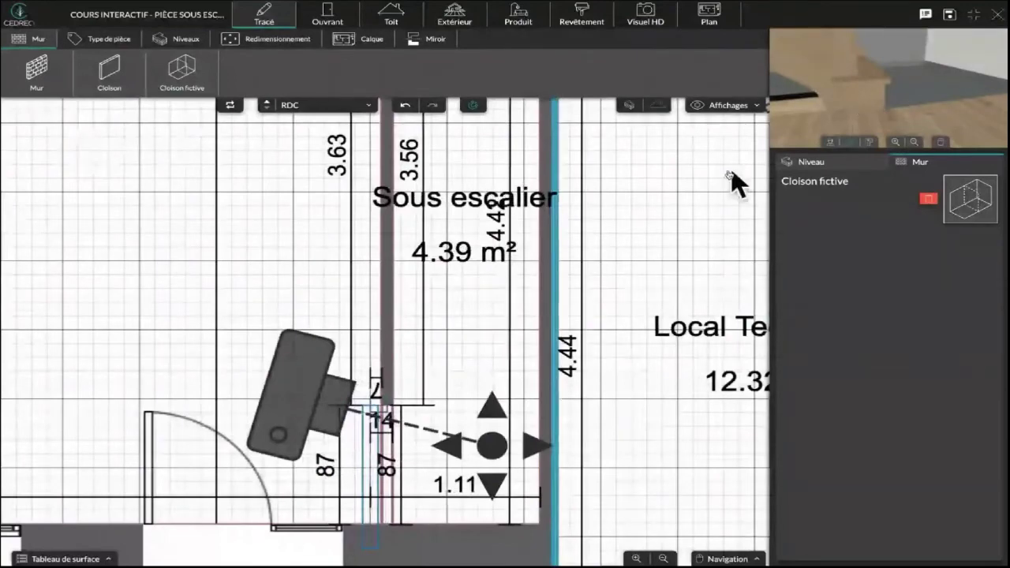
Draw a 96 cm fictitious partition across the Sous escalier room, from the long partition to the Local Technique wall, just above the stair foot
{"action": "scroll", "coordinate": [374, 291], "scroll_direction": "down", "scroll_amount": 2}
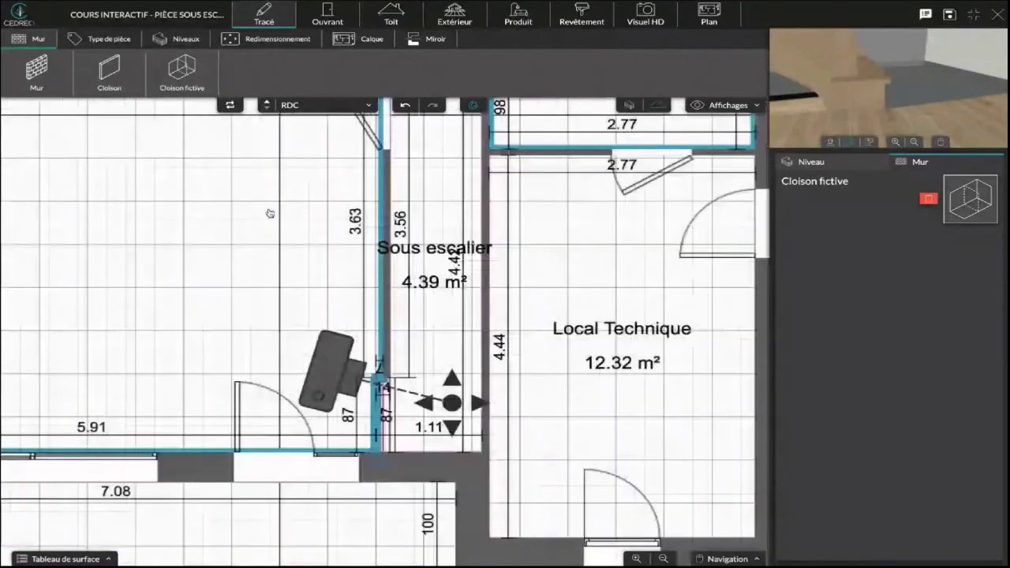
{"action": "left_click", "coordinate": [386, 341]}
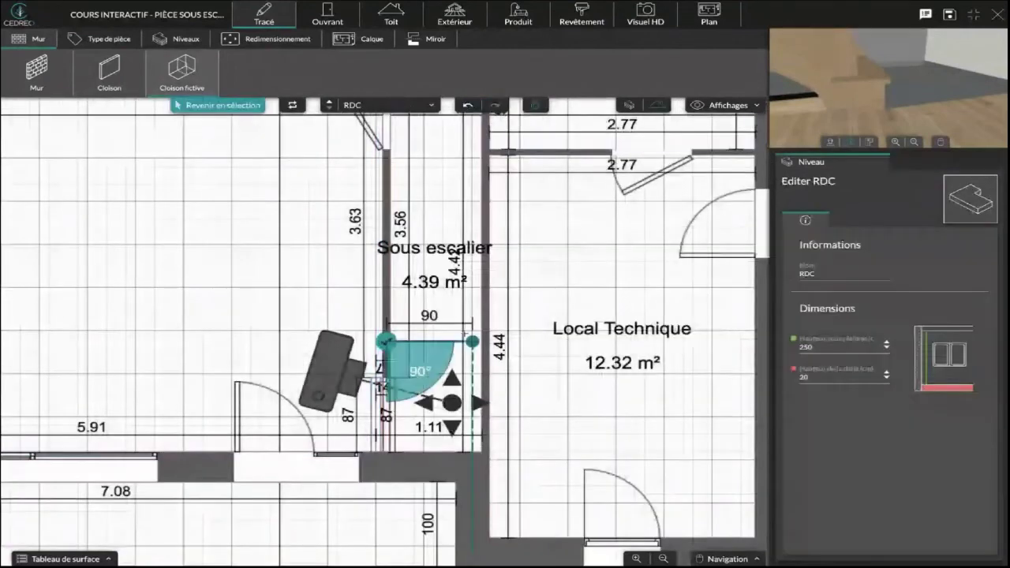
{"action": "left_click", "coordinate": [480, 341]}
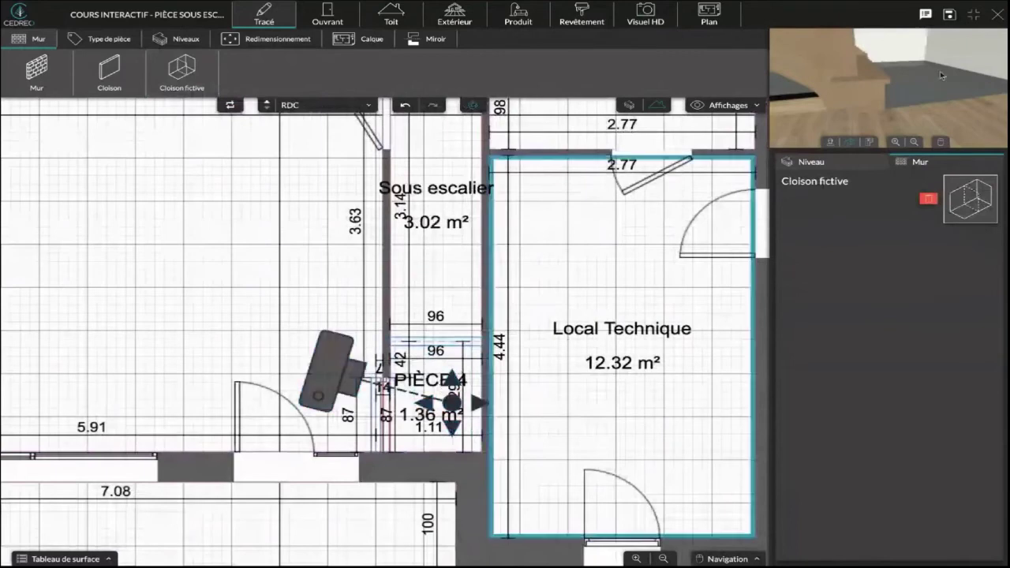
Delete the 96 cm fictitious partition that crosses the Sous escalier room just above the stair foot
{"action": "left_click_drag", "start_coordinate": [940, 71], "coordinate": [914, 88]}
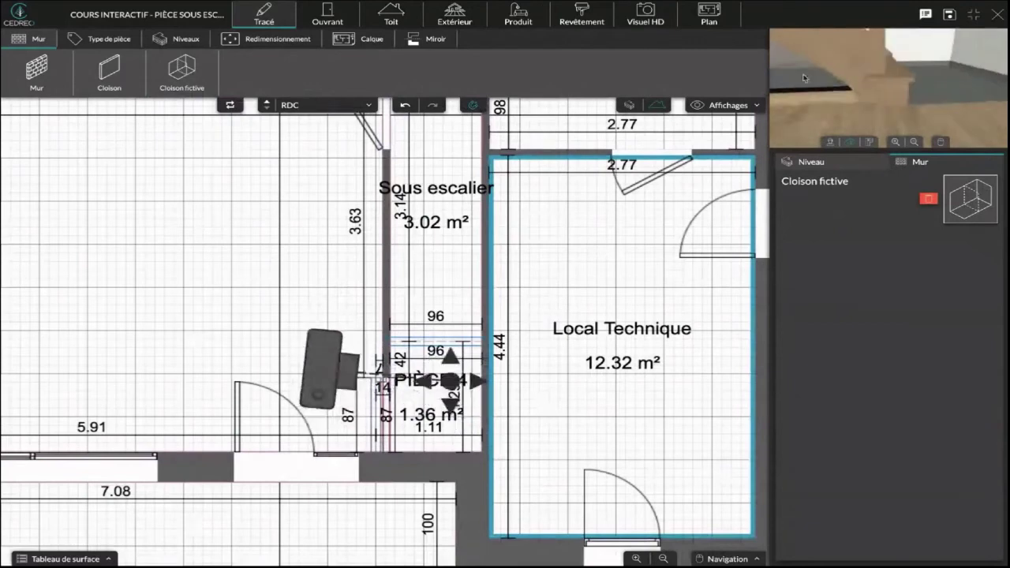
{"action": "left_click_drag", "start_coordinate": [805, 77], "coordinate": [800, 91]}
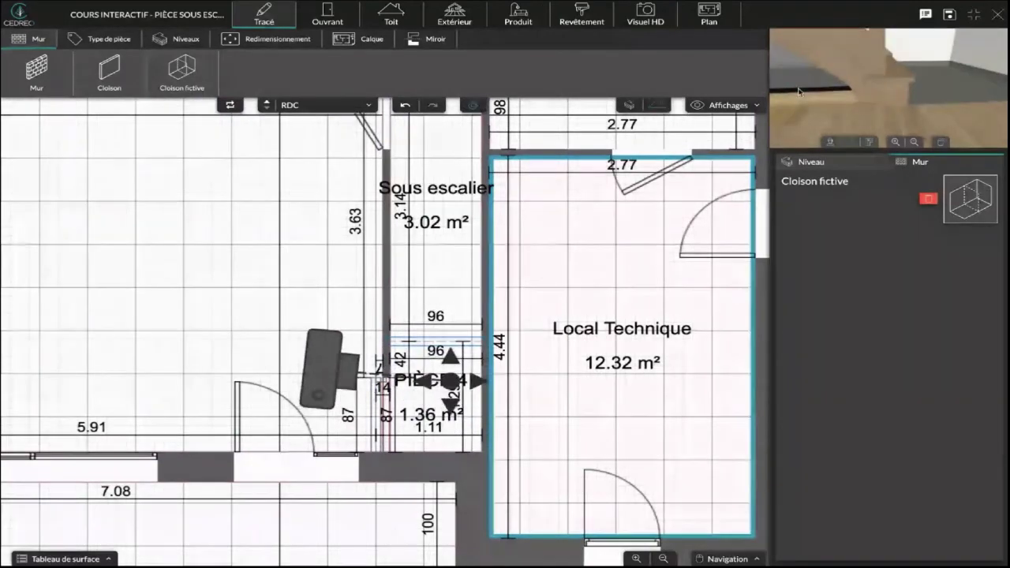
{"action": "left_click", "coordinate": [429, 344]}
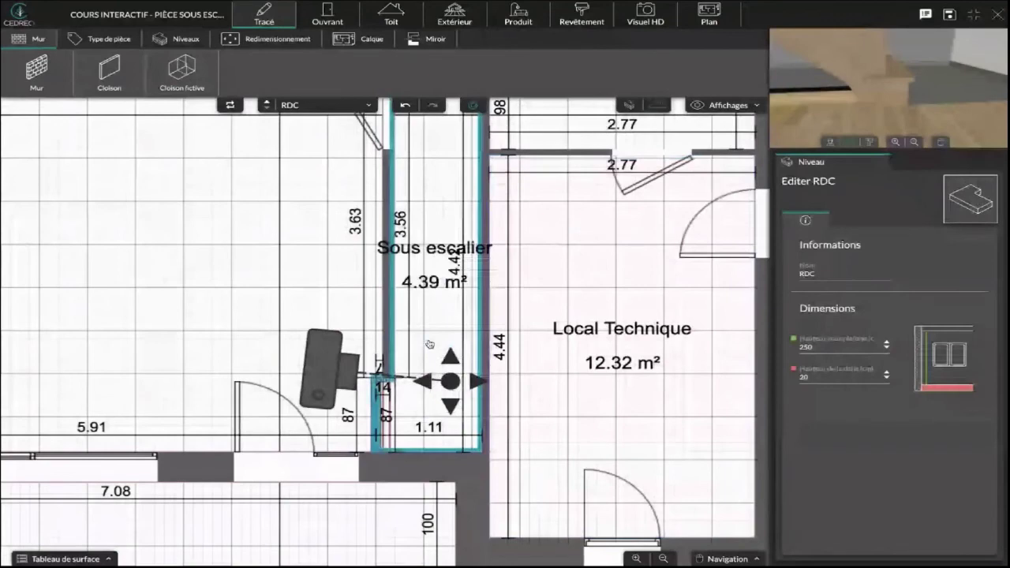
{"action": "scroll", "coordinate": [430, 344], "scroll_direction": "down", "scroll_amount": 3}
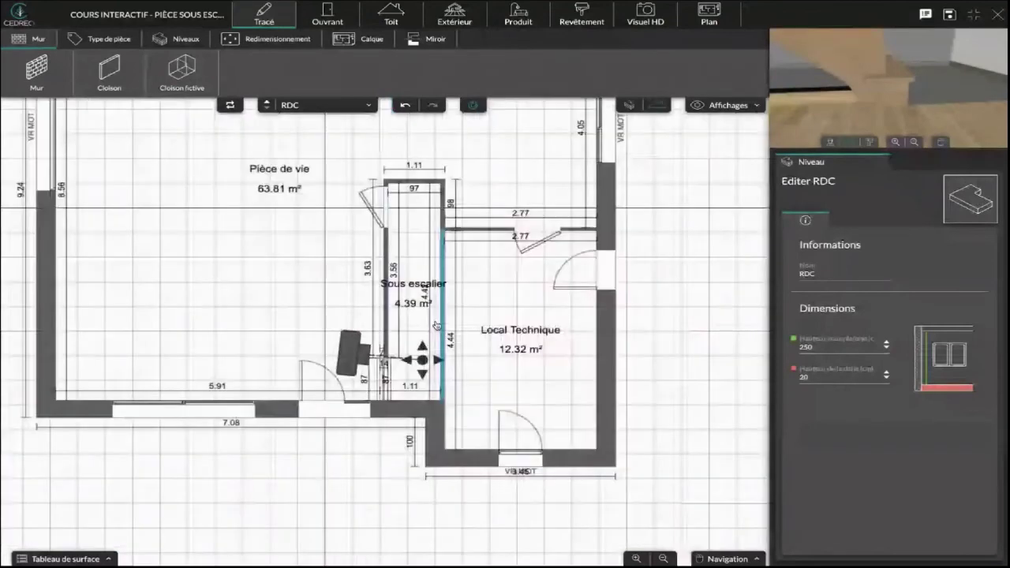
Move the 83 x 204 cm interior door of the Sous escalier room slightly closer to the partition corner
{"action": "left_click", "coordinate": [539, 16]}
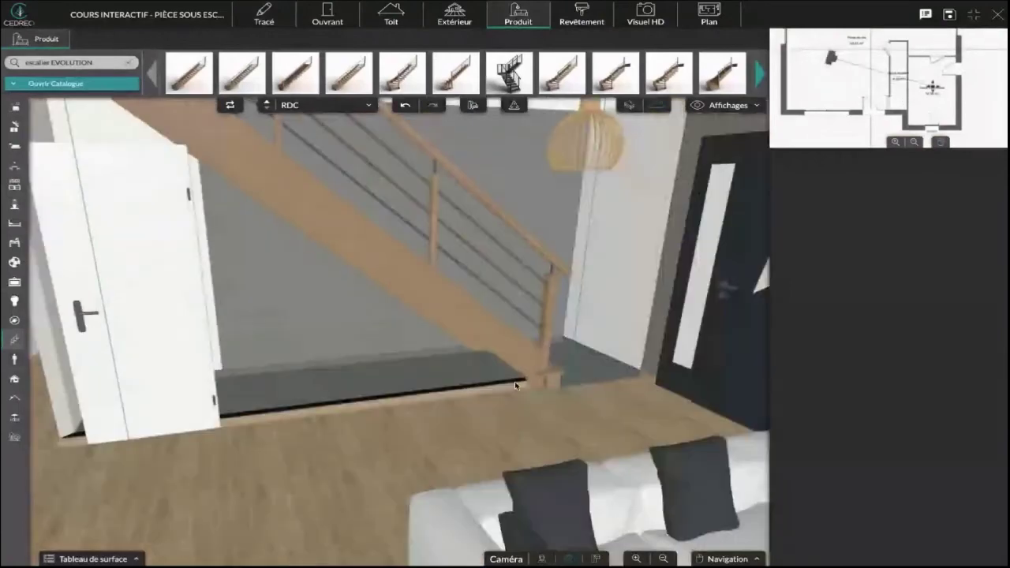
{"action": "left_click_drag", "start_coordinate": [515, 386], "coordinate": [451, 393]}
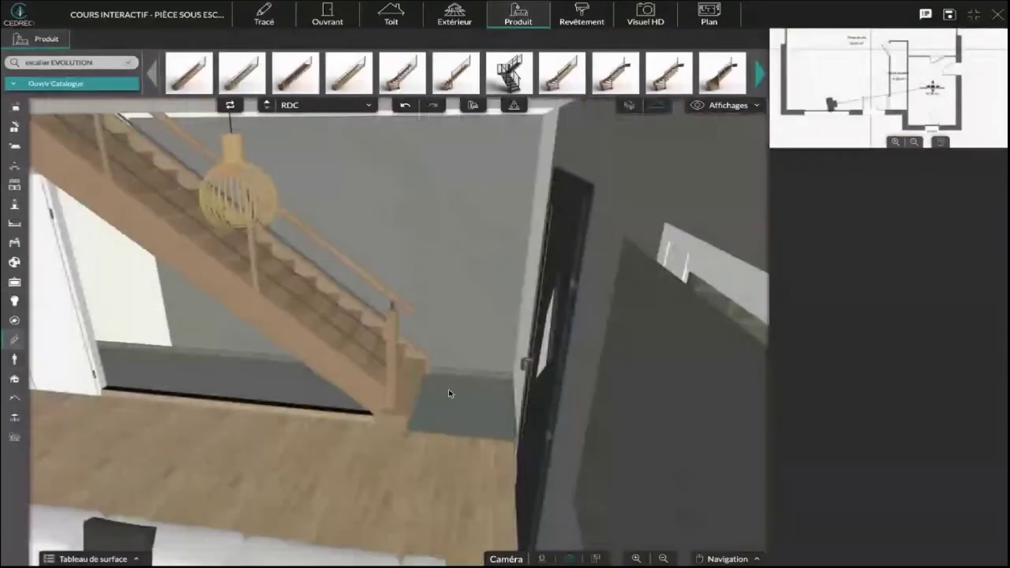
{"action": "mouse_move", "coordinate": [200, 390]}
{"action": "right_mouse_down"}
{"action": "mouse_move", "coordinate": [292, 412]}
{"action": "mouse_move", "coordinate": [350, 479]}
{"action": "right_mouse_up"}
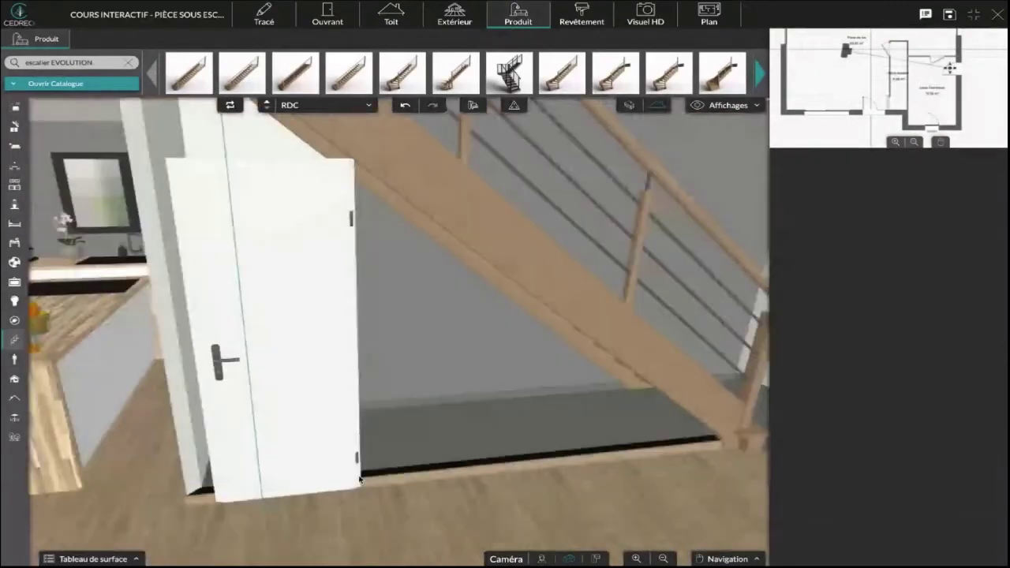
{"action": "left_click", "coordinate": [327, 16]}
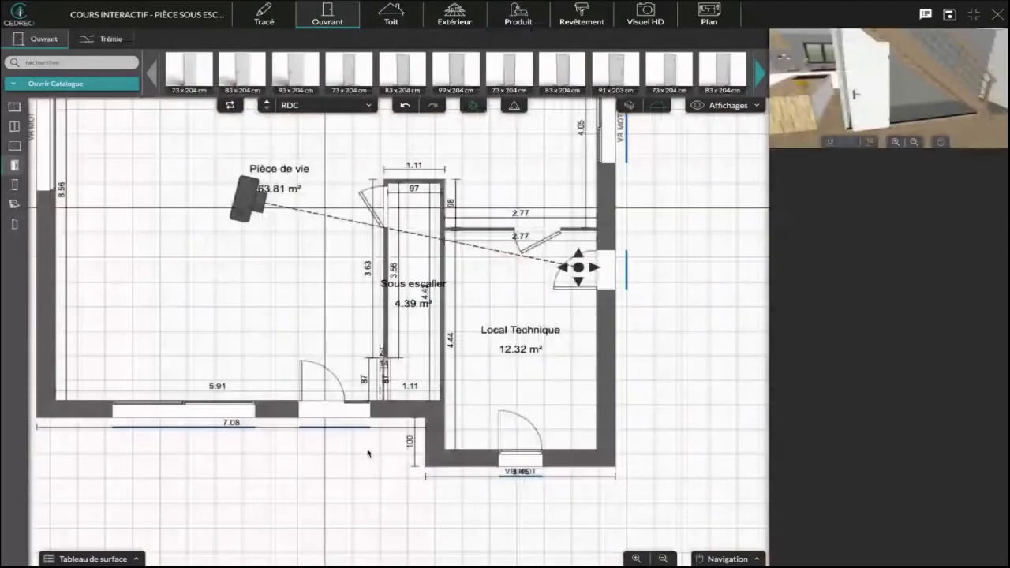
{"action": "scroll", "coordinate": [368, 184], "scroll_direction": "up", "scroll_amount": 5}
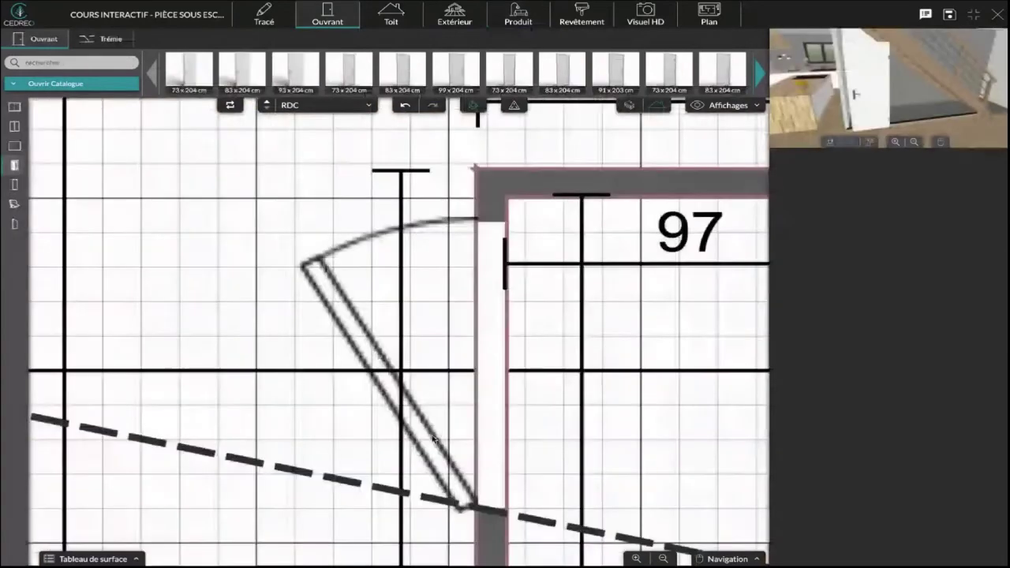
{"action": "left_click", "coordinate": [434, 438]}
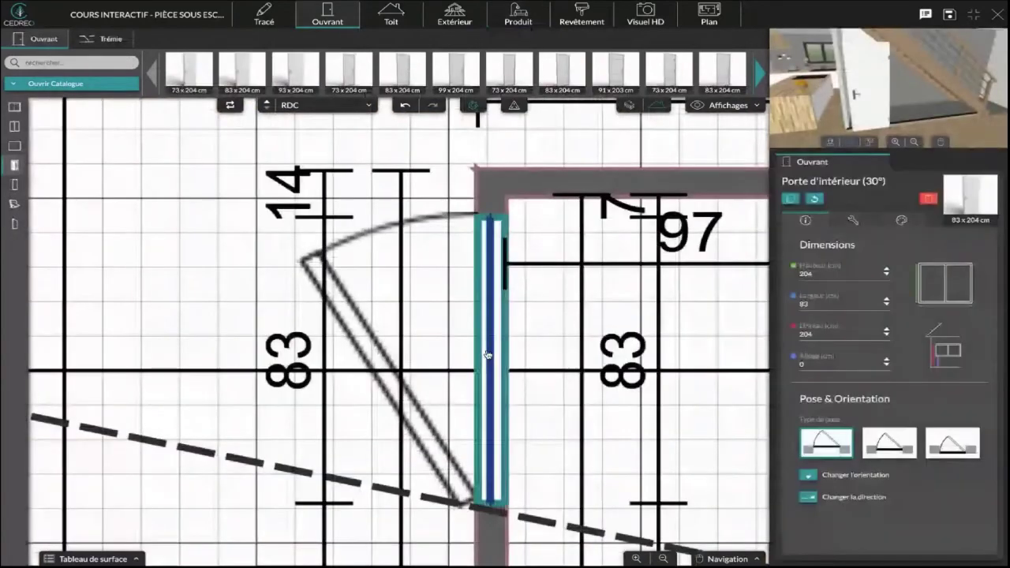
{"action": "left_click", "coordinate": [227, 275]}
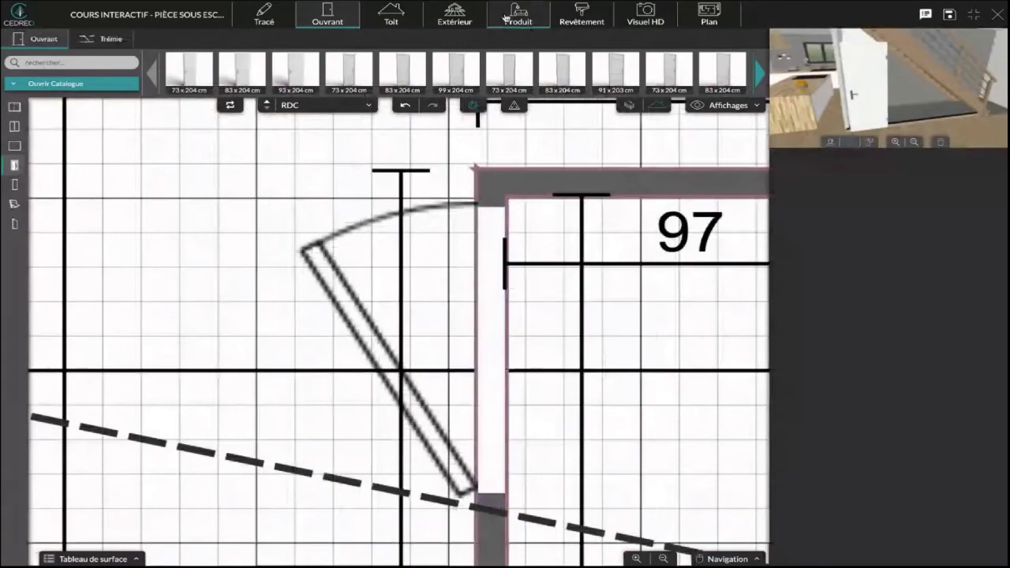
Place a parametric ramp (Rampe) on the living room floor in front of the opening under the staircase
{"action": "left_click", "coordinate": [558, 13]}
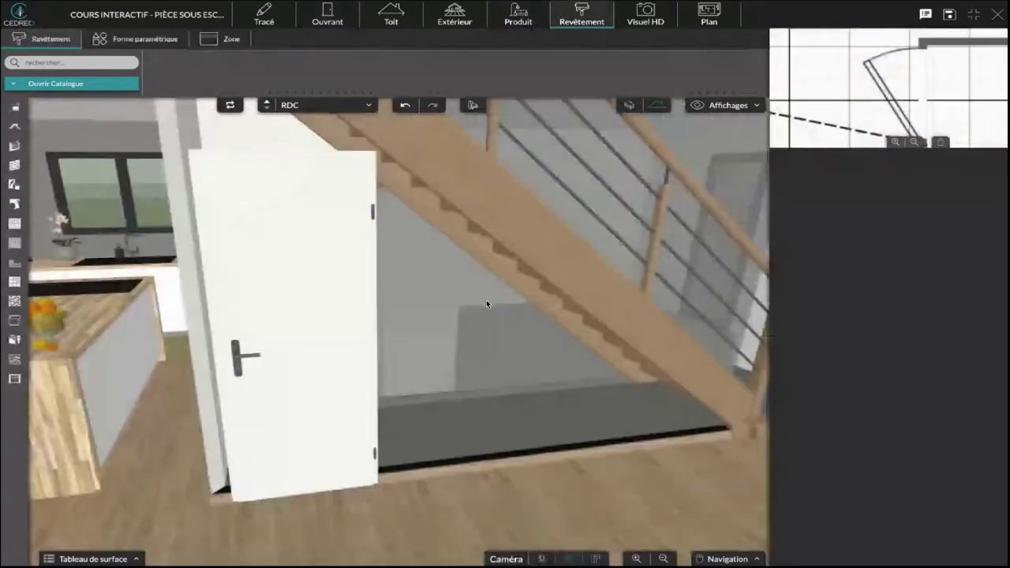
{"action": "scroll", "coordinate": [487, 300], "scroll_direction": "down", "scroll_amount": 5}
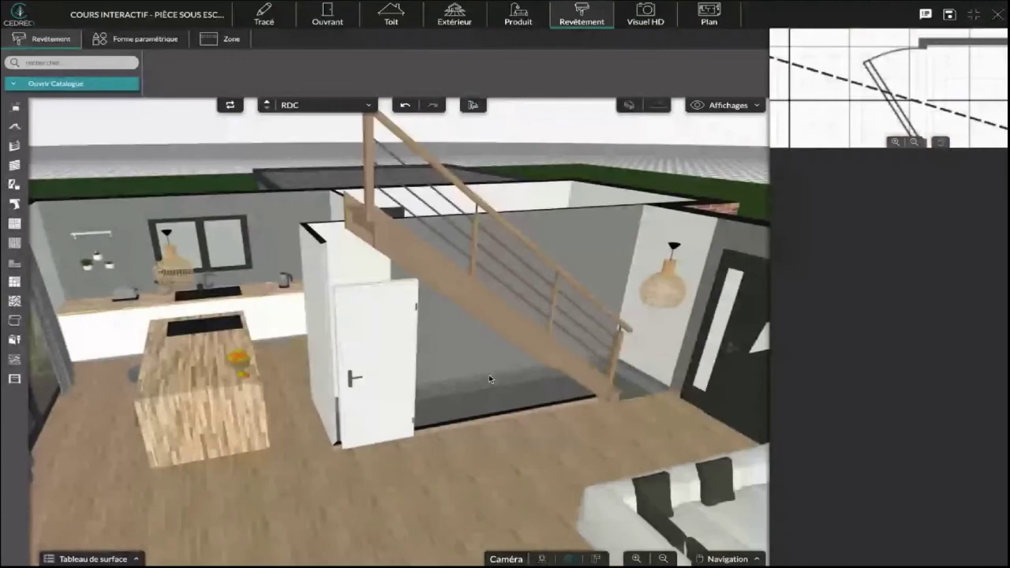
{"action": "scroll", "coordinate": [490, 379], "scroll_direction": "down", "scroll_amount": 3}
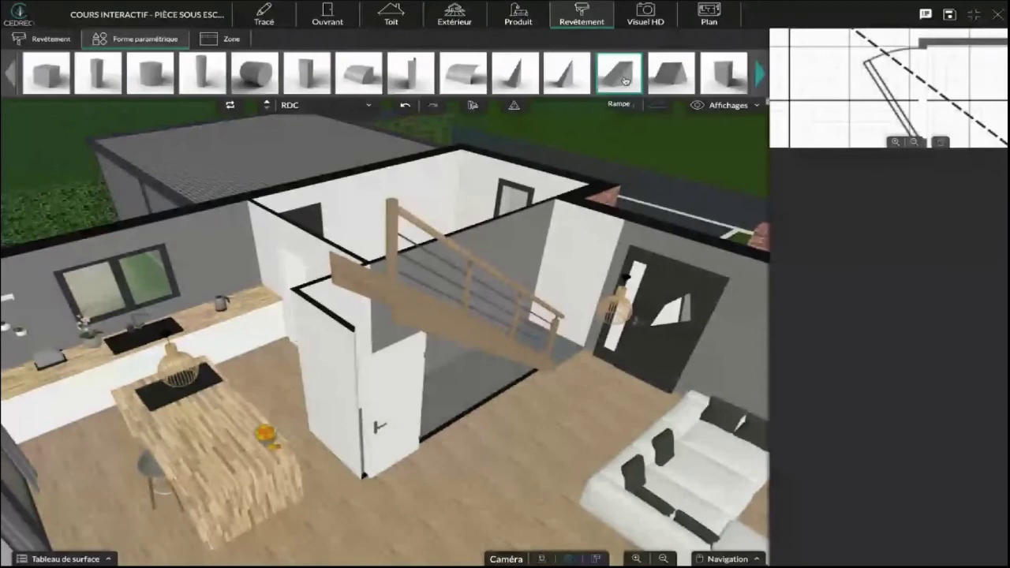
{"action": "left_click_drag", "start_coordinate": [625, 80], "coordinate": [492, 469]}
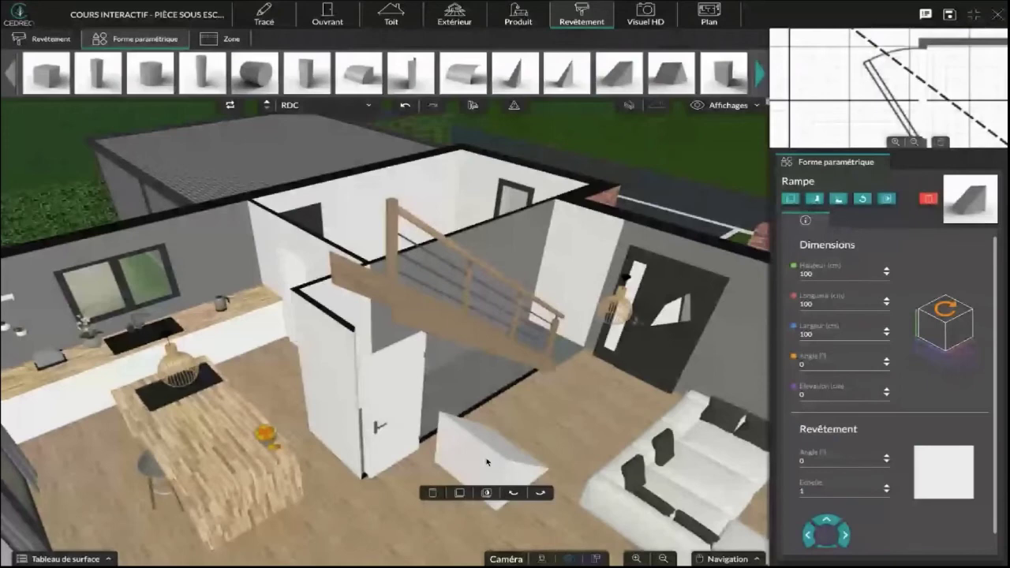
Place a 180 cm high rectangular column near the under-stair door and move it beneath the staircase beside the door
{"action": "right_click_drag", "start_coordinate": [487, 462], "coordinate": [586, 385]}
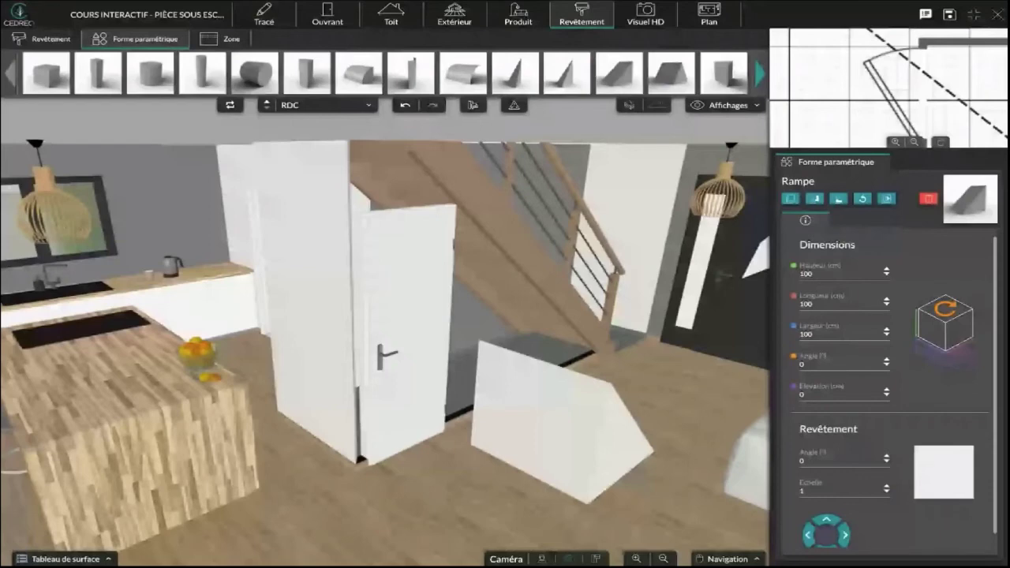
{"action": "left_click", "coordinate": [114, 73]}
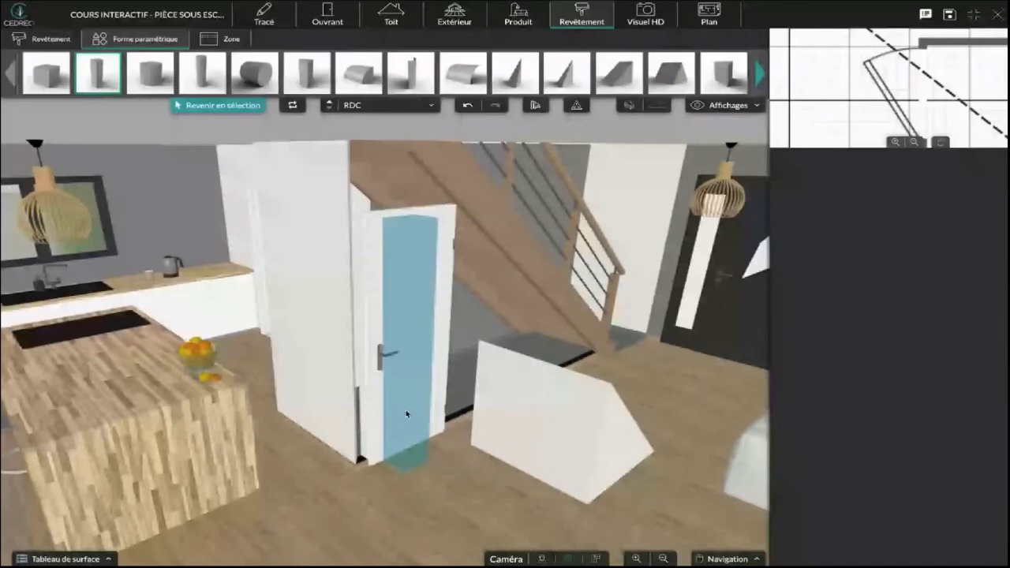
{"action": "left_click", "coordinate": [406, 410]}
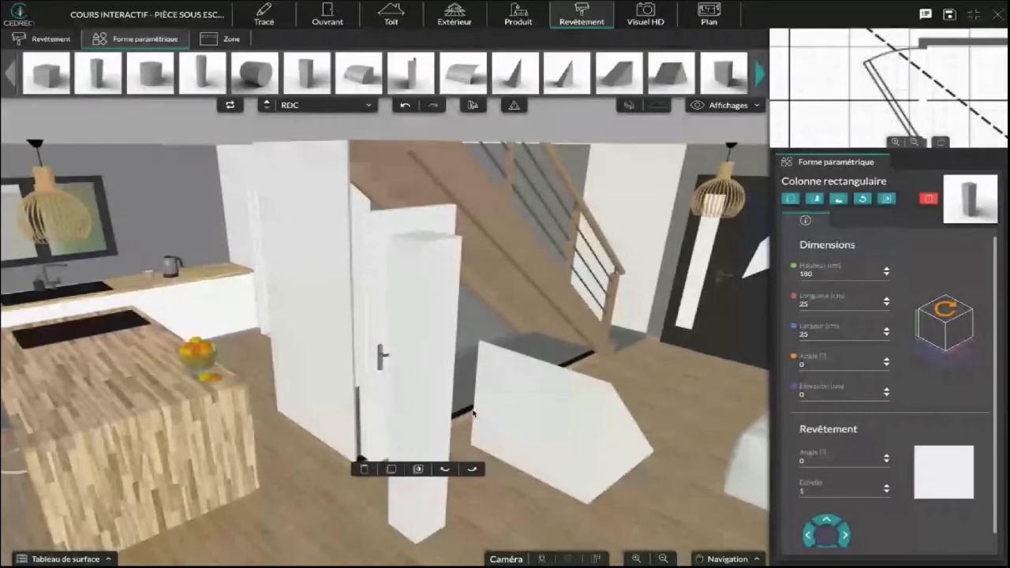
{"action": "left_click_drag", "start_coordinate": [473, 412], "coordinate": [469, 333]}
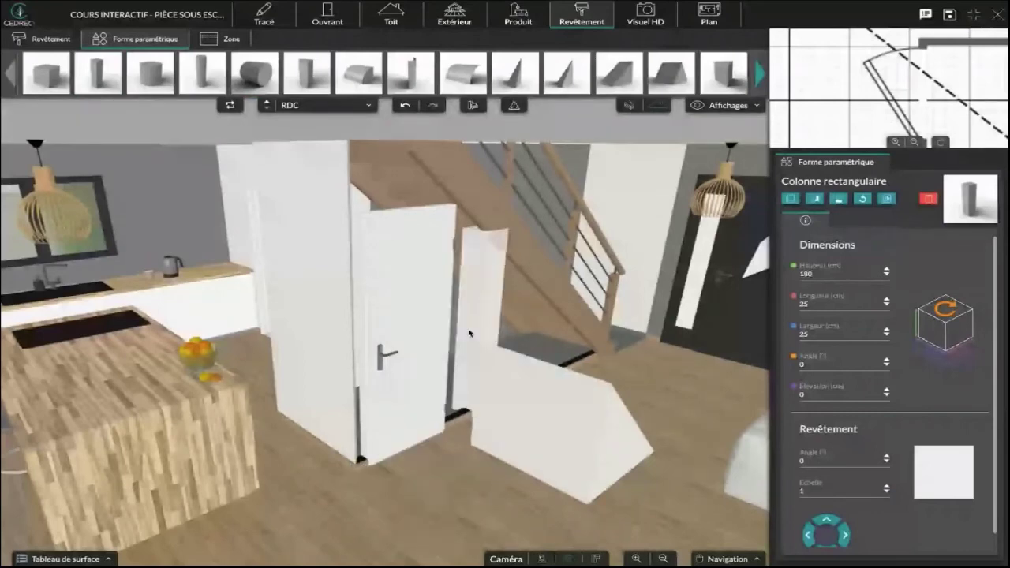
Move the rectangular column out in front of the under-stair door and duplicate it
{"action": "right_click_drag", "start_coordinate": [470, 333], "coordinate": [350, 408]}
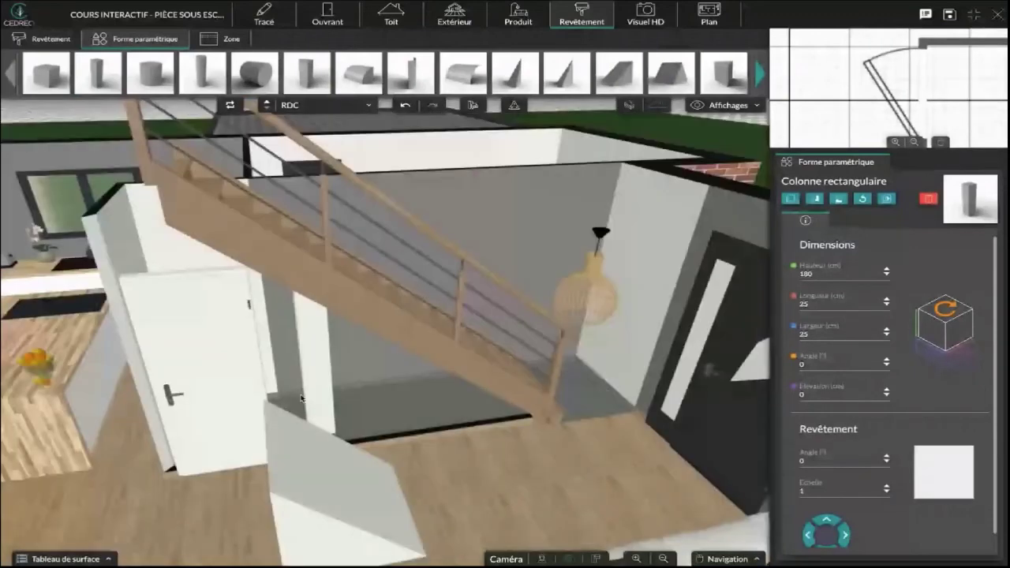
{"action": "left_click_drag", "start_coordinate": [302, 399], "coordinate": [194, 470]}
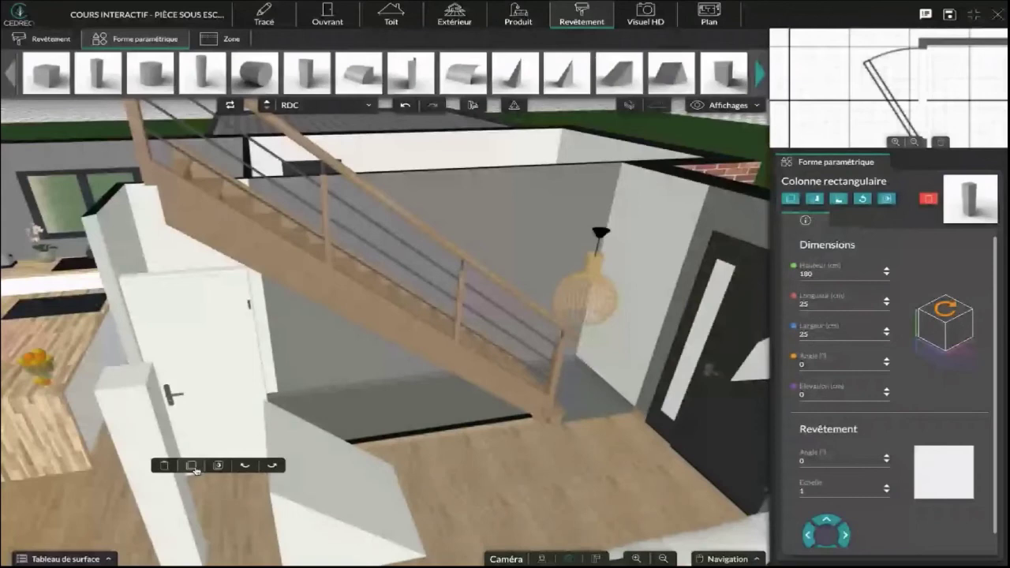
{"action": "left_click", "coordinate": [192, 466]}
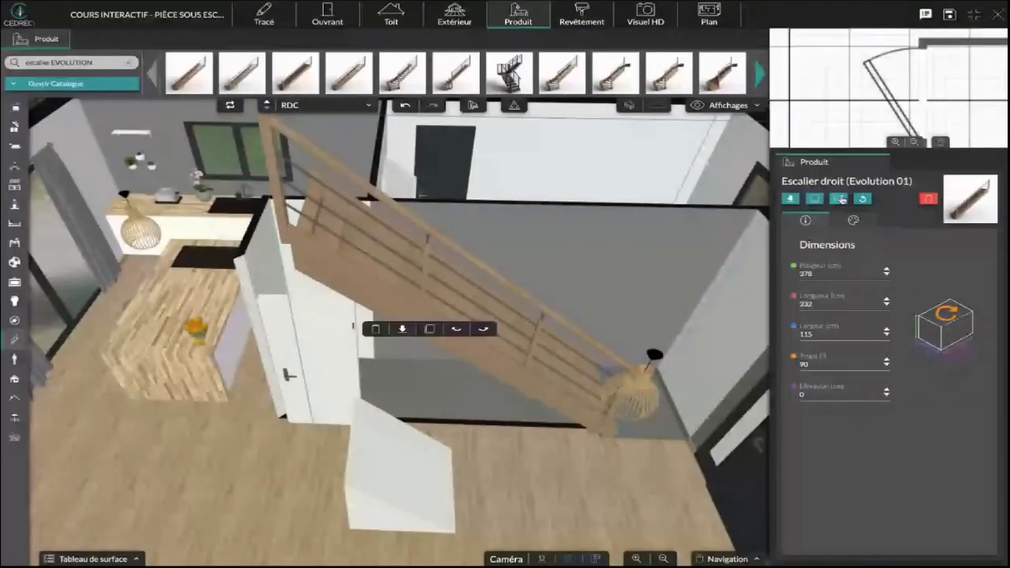
Try mirroring the Evolution 01 staircase, with its angle at -90° and its width at 128 cm
{"action": "left_click", "coordinate": [841, 199]}
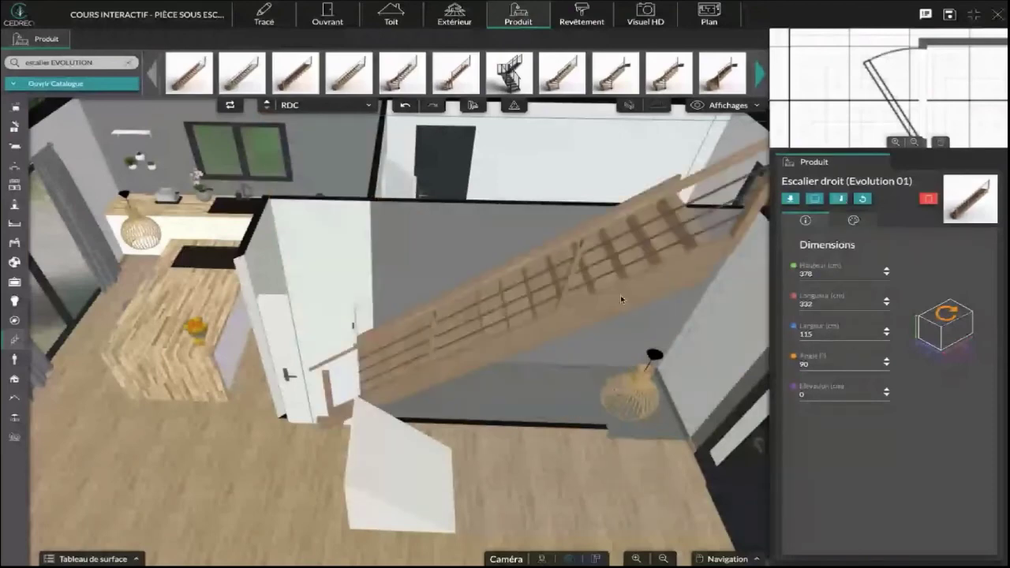
{"action": "left_click_drag", "start_coordinate": [621, 298], "coordinate": [483, 342]}
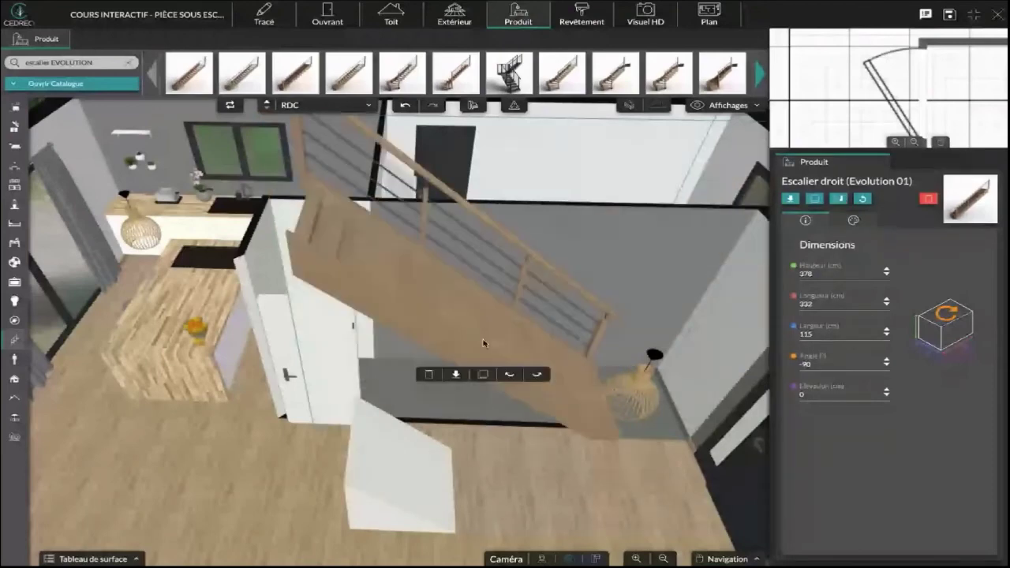
{"action": "left_click", "coordinate": [887, 330]}
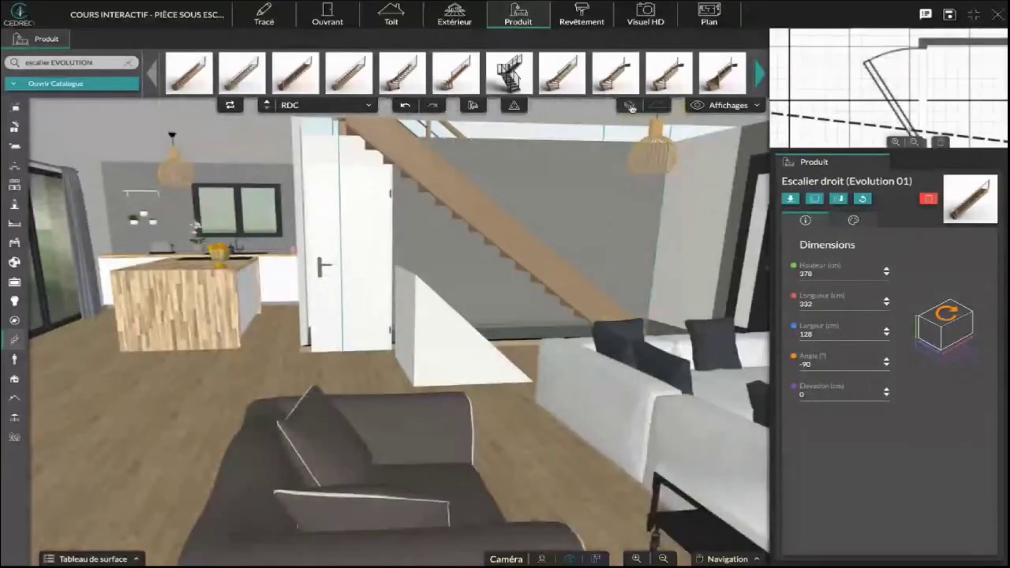
Examine the mirrored staircase's steps and stringer from several viewpoints in the living room
{"action": "left_click", "coordinate": [630, 107]}
{"action": "scroll", "coordinate": [556, 324], "scroll_direction": "up", "scroll_amount": 4}
{"action": "left_click_drag", "start_coordinate": [557, 331], "coordinate": [580, 325]}
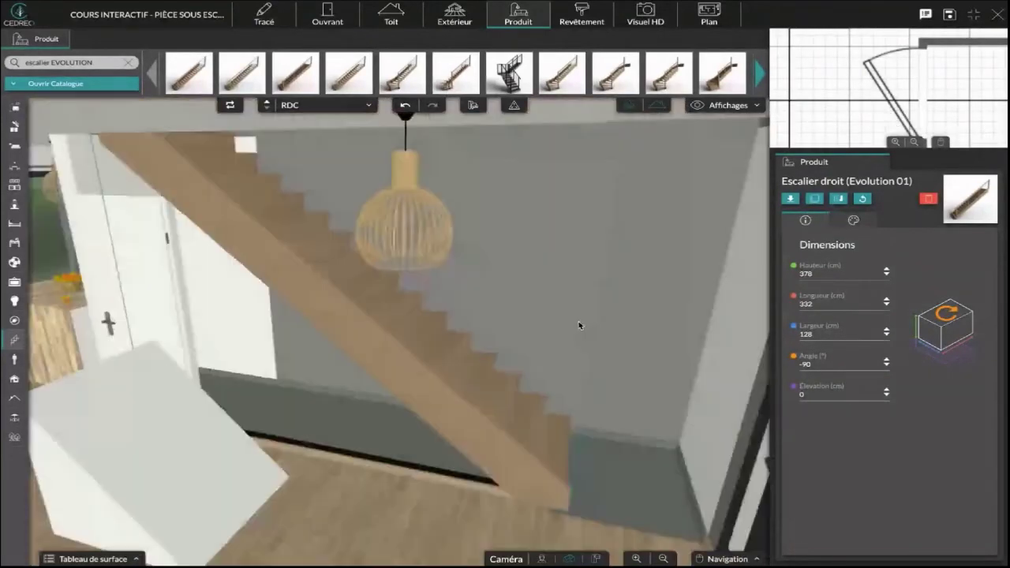
{"action": "scroll", "coordinate": [579, 321], "scroll_direction": "down", "scroll_amount": 3}
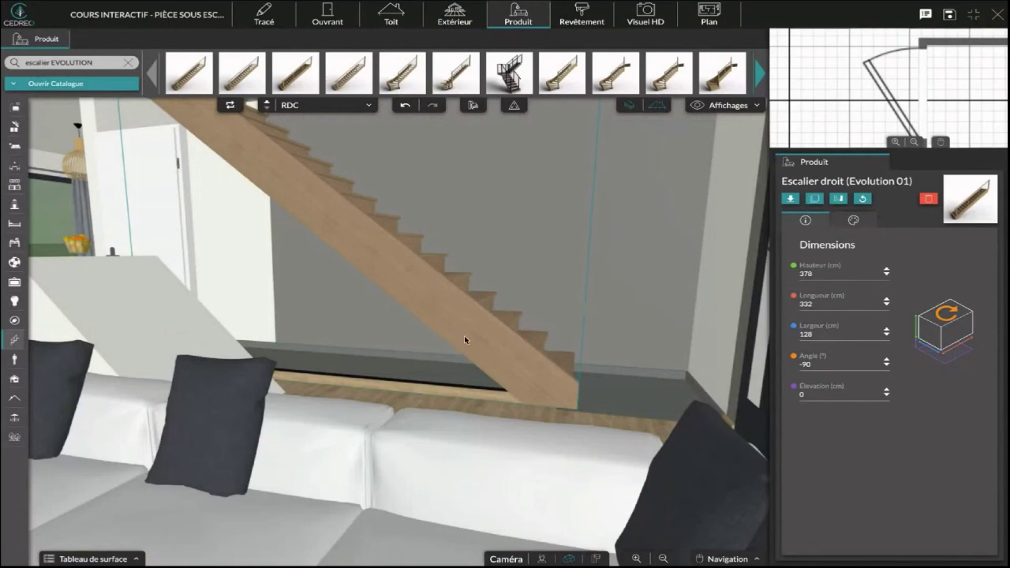
{"action": "key", "text": "Left"}
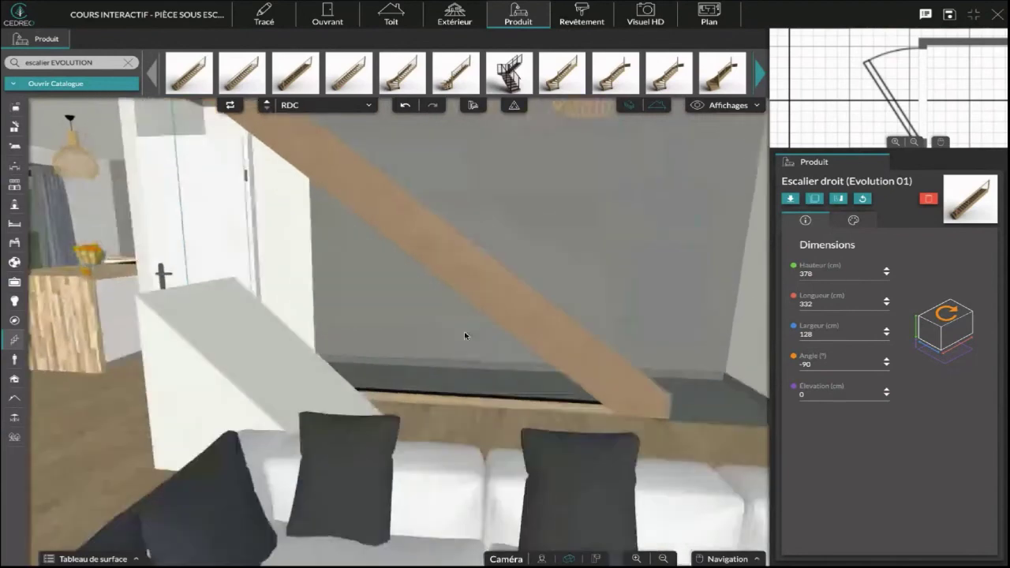
{"action": "key", "text": "Left"}
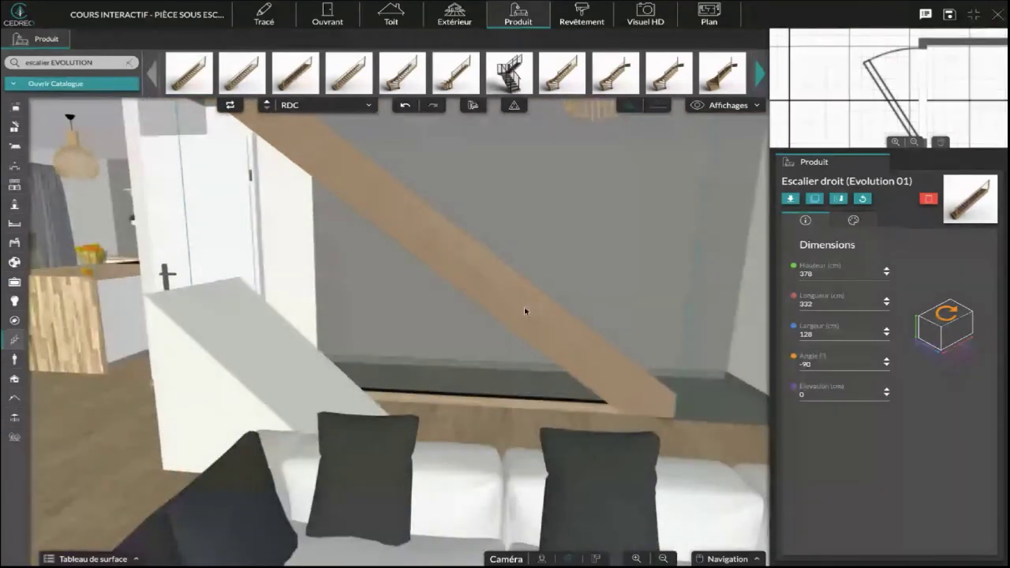
{"action": "key", "text": "Right"}
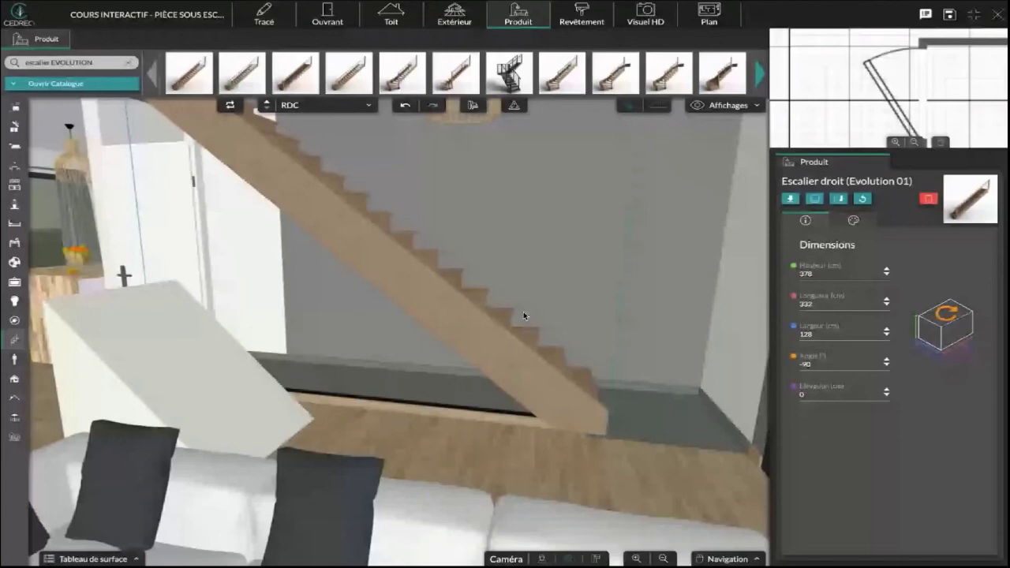
Undo the width, angle and mirroring changes made to the Evolution 01 staircase
{"action": "left_click", "coordinate": [405, 105]}
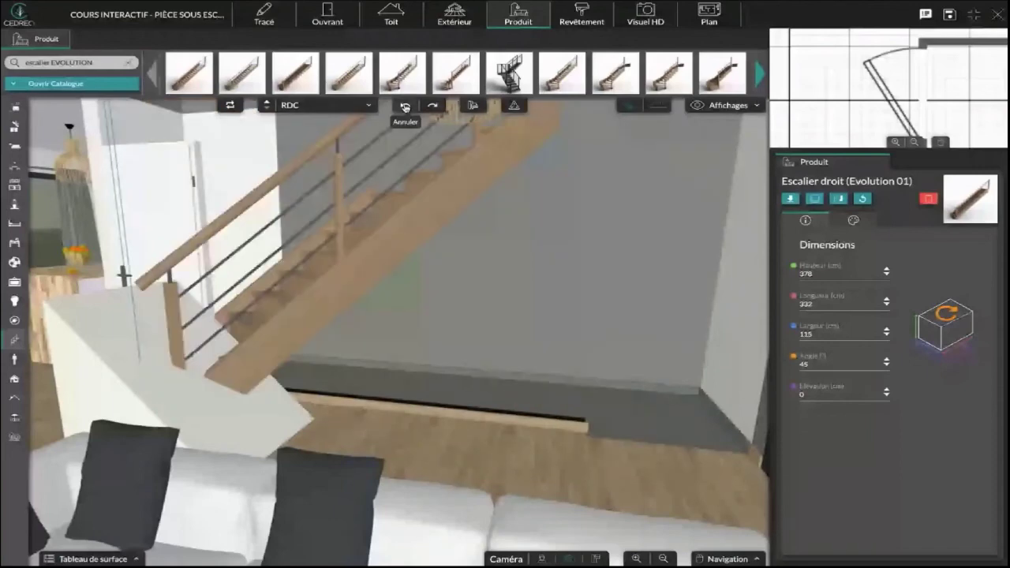
{"action": "left_click", "coordinate": [405, 106]}
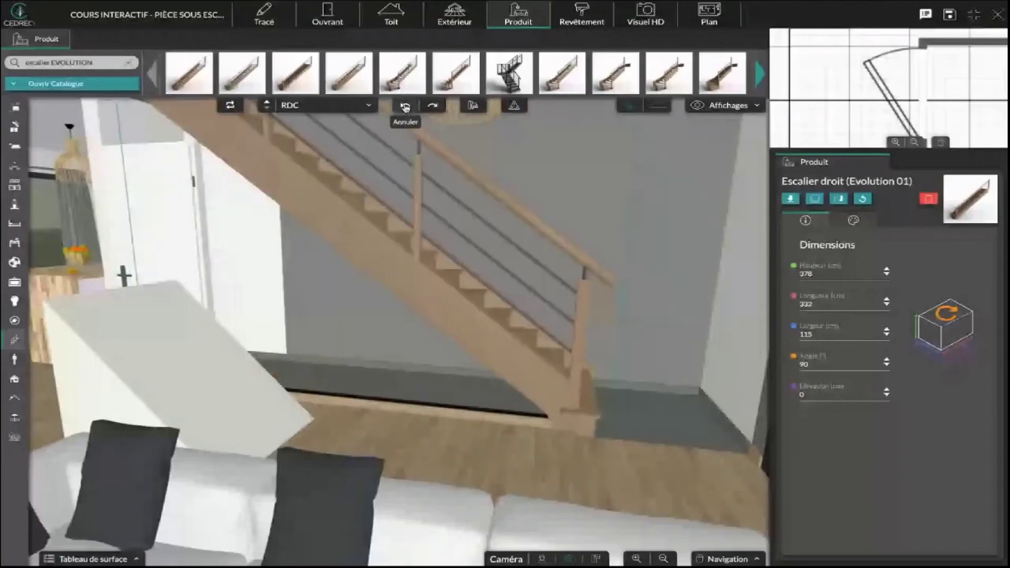
Delete the rectangular column standing in front of the under-stair door, beside the ramp
{"action": "left_click_drag", "start_coordinate": [410, 150], "coordinate": [320, 309]}
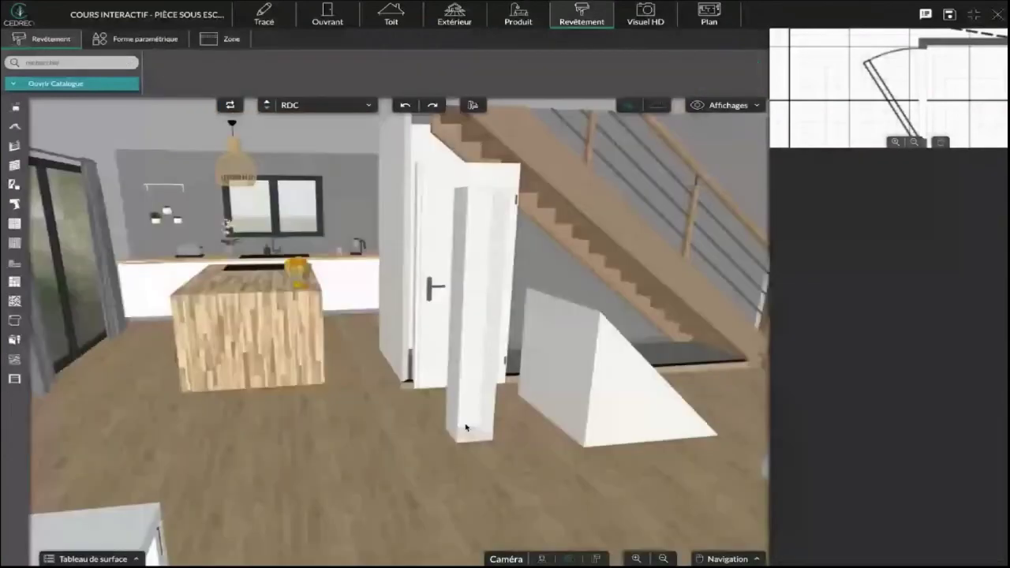
{"action": "scroll", "coordinate": [465, 427], "scroll_direction": "up", "scroll_amount": 5}
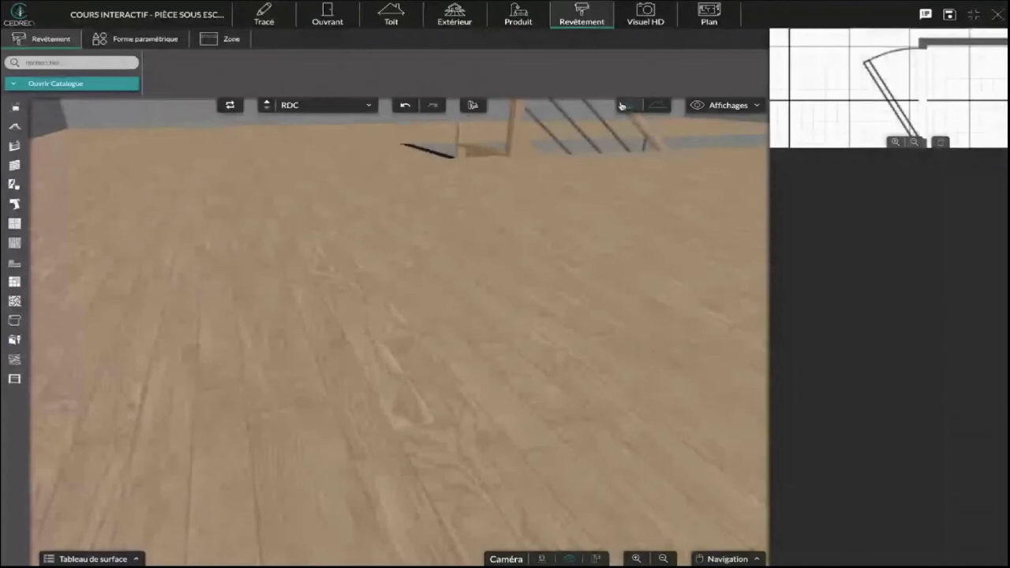
{"action": "left_click", "coordinate": [621, 105]}
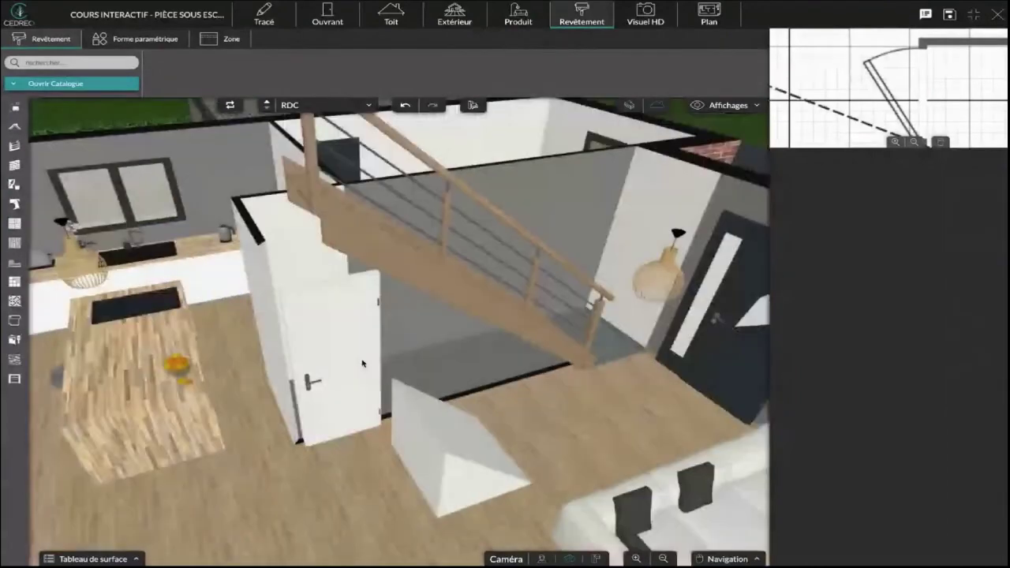
Set the ramp in front of the staircase to a width of 86 cm and a length of 7 cm
{"action": "left_click", "coordinate": [491, 441]}
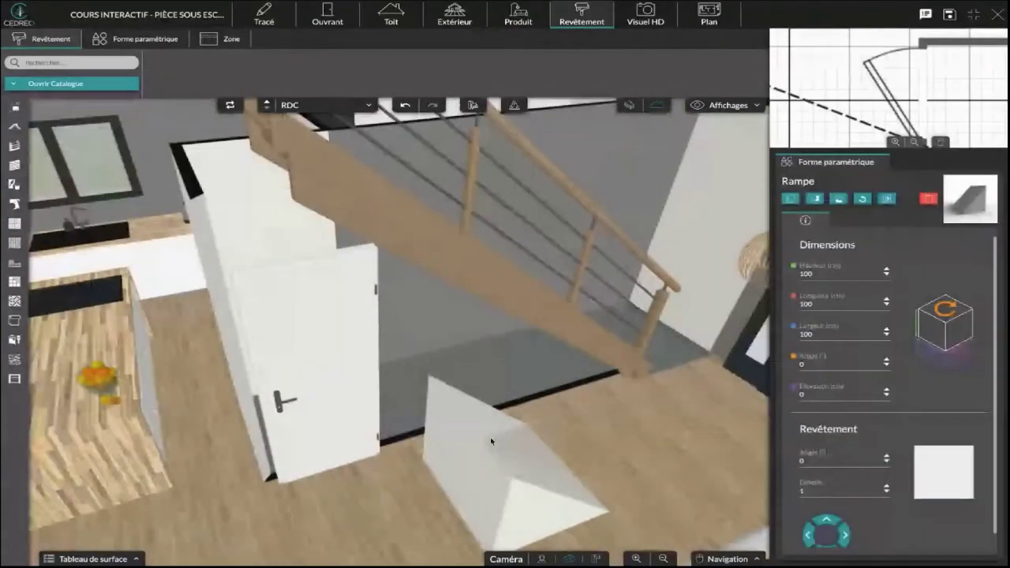
{"action": "left_click", "coordinate": [886, 337]}
{"action": "left_click", "coordinate": [887, 337]}
{"action": "left_click", "coordinate": [886, 337]}
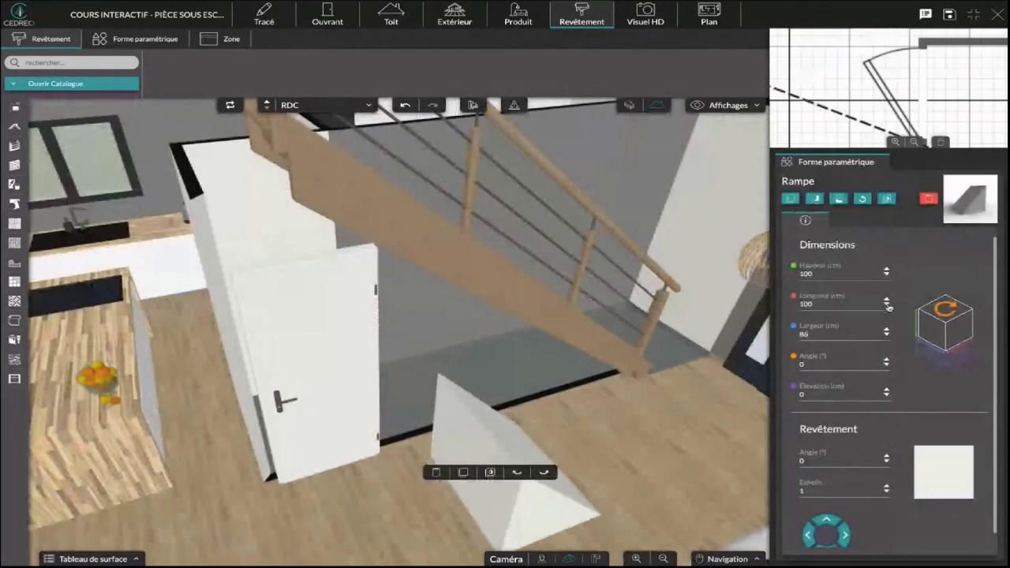
{"action": "left_click", "coordinate": [887, 307]}
{"action": "left_click_drag", "start_coordinate": [887, 307], "coordinate": [888, 300]}
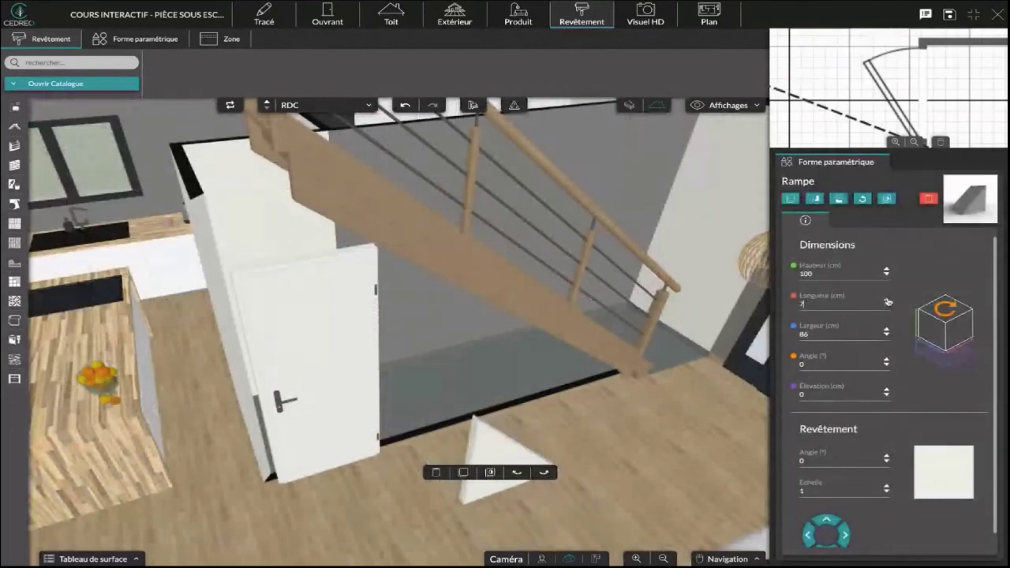
Move the thin ramp onto the black wall line beneath the staircase, beside the under-stair door, and check its alignment
{"action": "left_click_drag", "start_coordinate": [484, 453], "coordinate": [462, 406]}
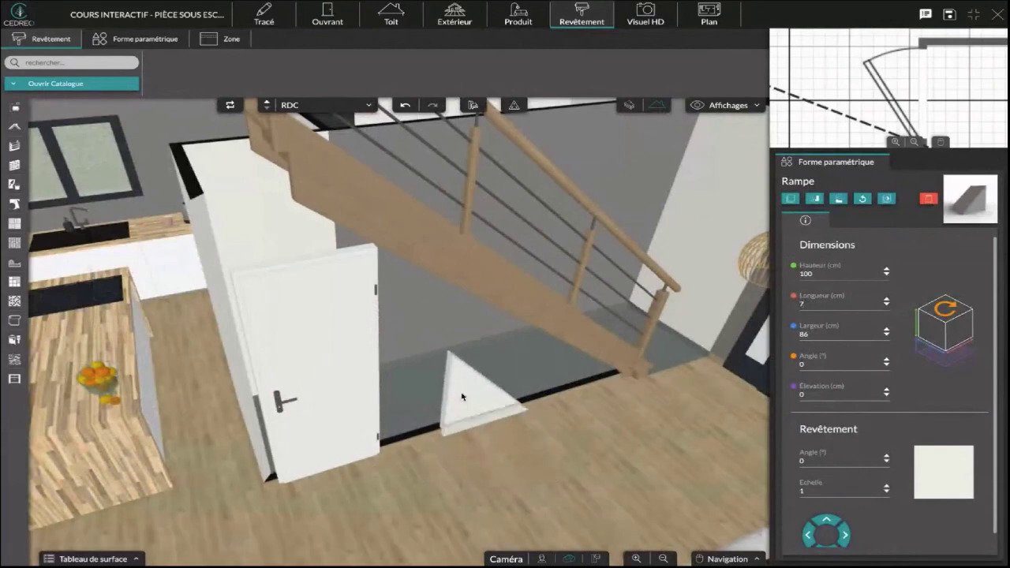
{"action": "scroll", "coordinate": [497, 495], "scroll_direction": "up", "scroll_amount": 2}
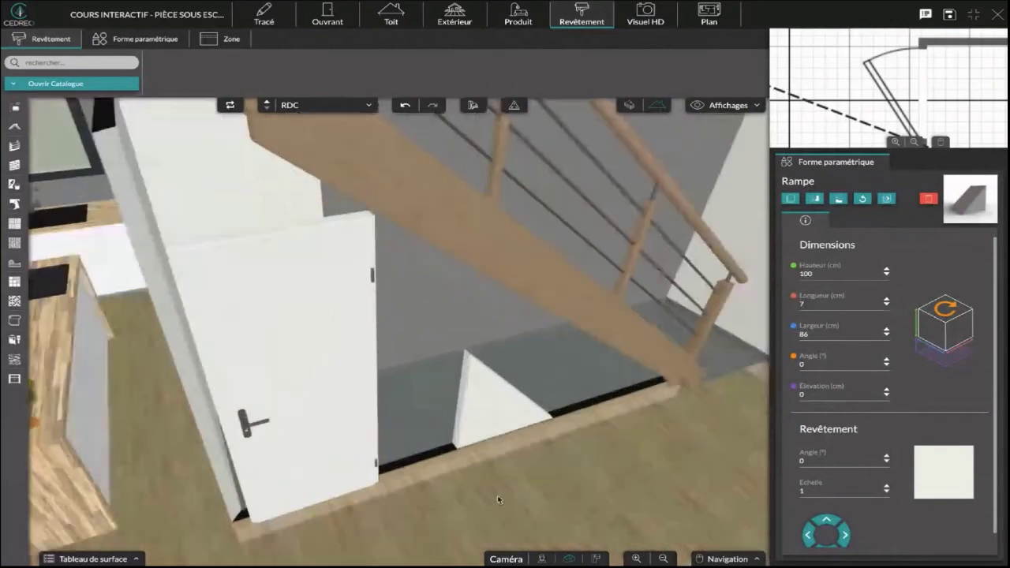
{"action": "scroll", "coordinate": [582, 430], "scroll_direction": "up", "scroll_amount": 5}
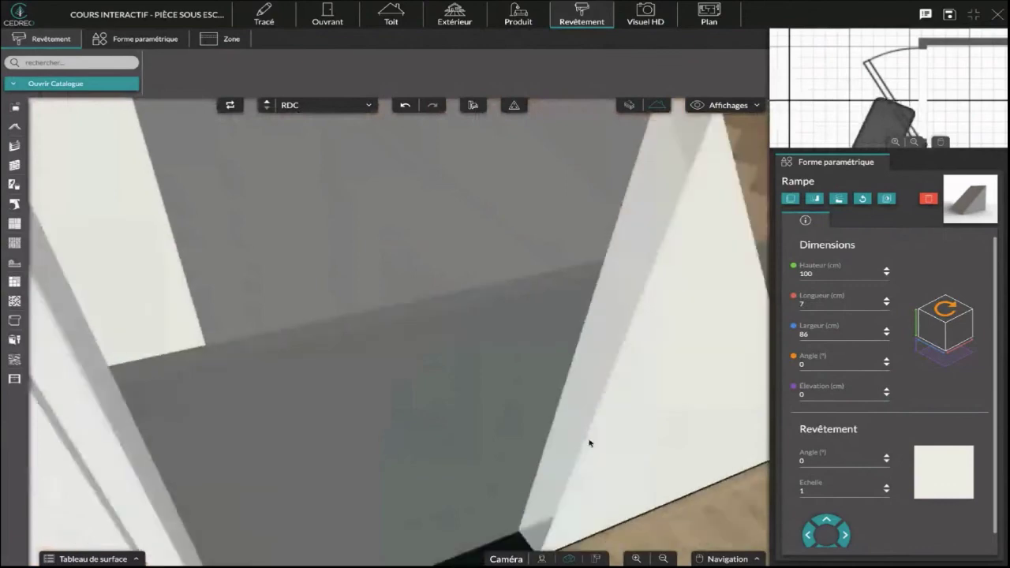
{"action": "left_click_drag", "start_coordinate": [589, 443], "coordinate": [627, 474]}
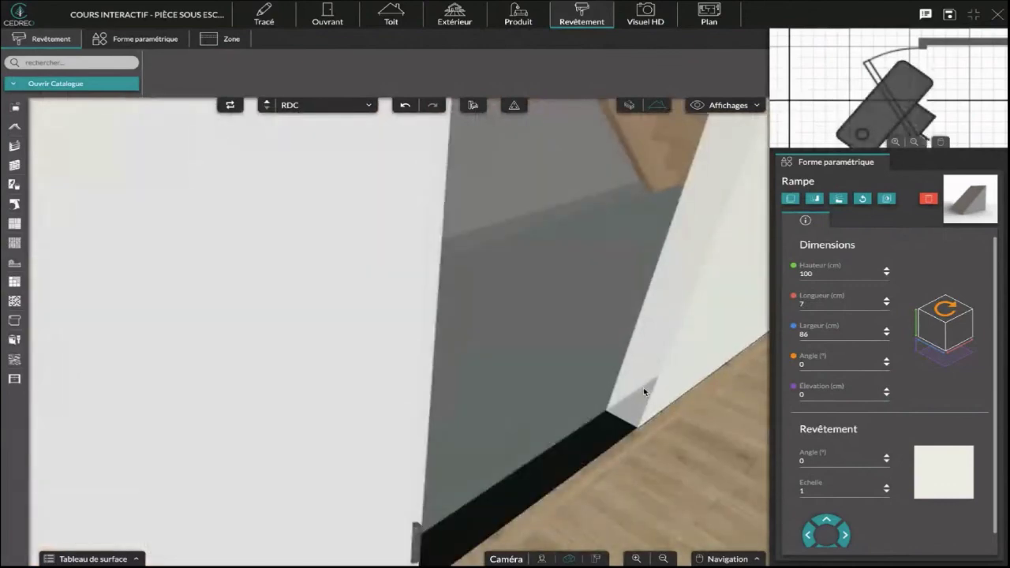
{"action": "left_click_drag", "start_coordinate": [644, 392], "coordinate": [509, 493]}
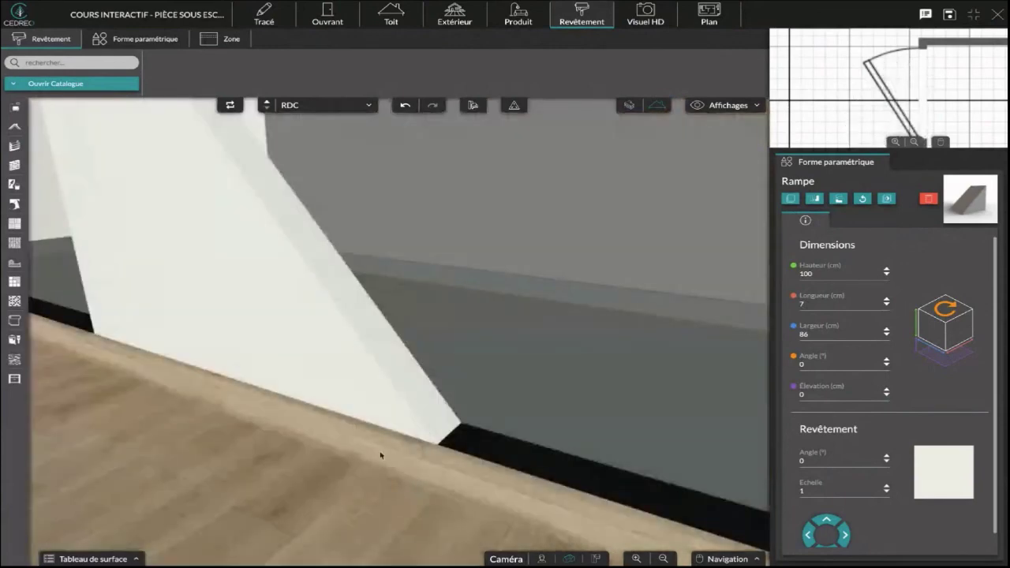
{"action": "scroll", "coordinate": [315, 458], "scroll_direction": "down", "scroll_amount": 5}
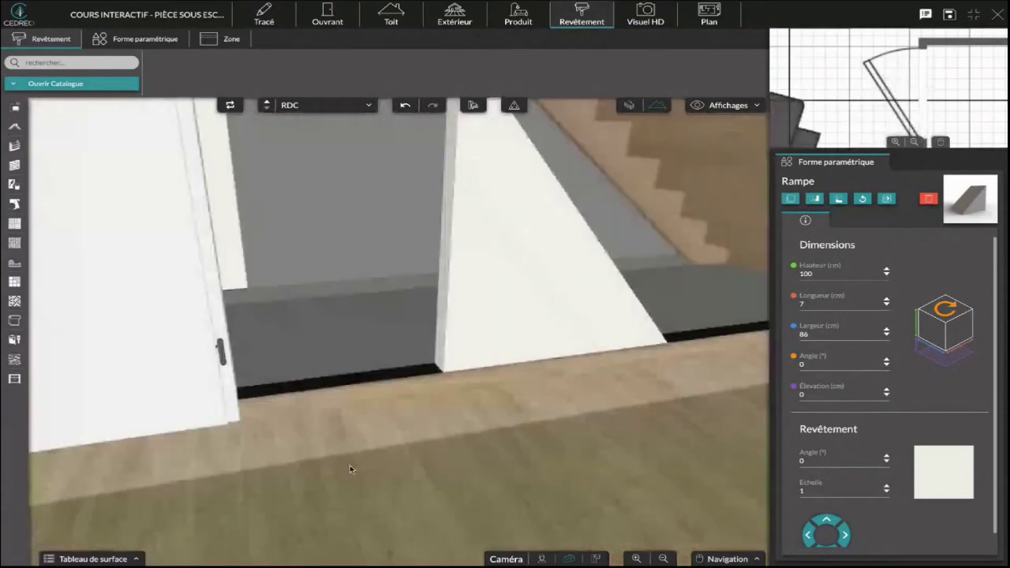
{"action": "scroll", "coordinate": [438, 439], "scroll_direction": "down", "scroll_amount": 3}
{"action": "left_click_drag", "start_coordinate": [415, 458], "coordinate": [393, 449]}
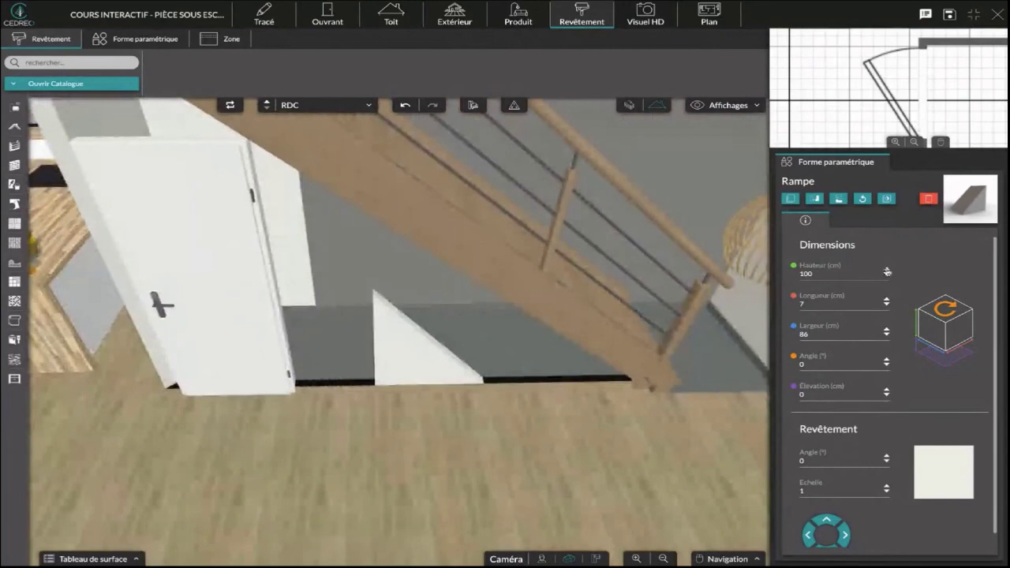
Enlarge the ramp under the staircase to a height of 244 cm and a width of 352 cm
{"action": "left_click", "coordinate": [887, 270]}
{"action": "left_click", "coordinate": [887, 270]}
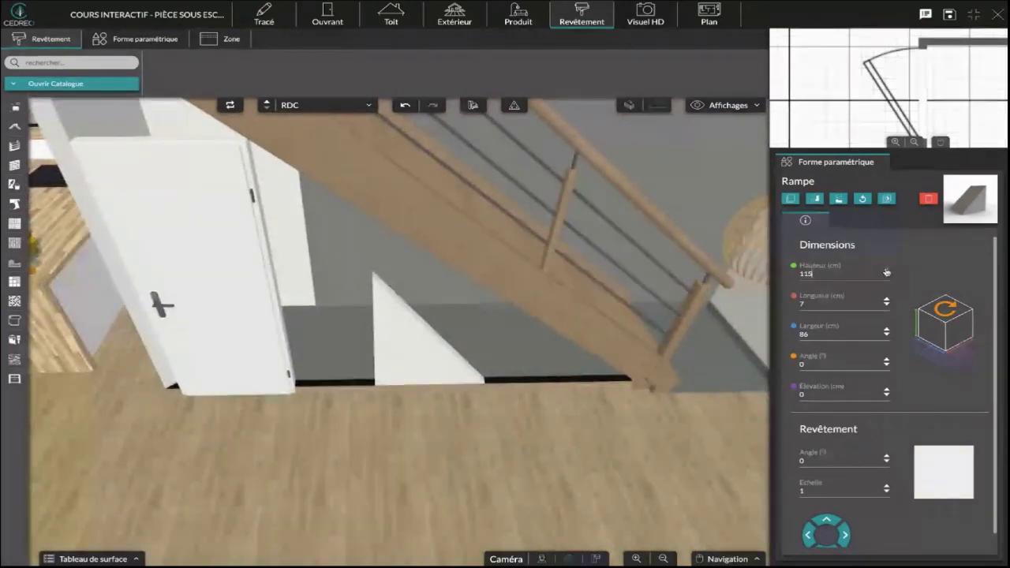
{"action": "left_click", "coordinate": [886, 270]}
{"action": "left_click", "coordinate": [887, 269]}
{"action": "scroll", "coordinate": [400, 372], "scroll_direction": "down", "scroll_amount": 5}
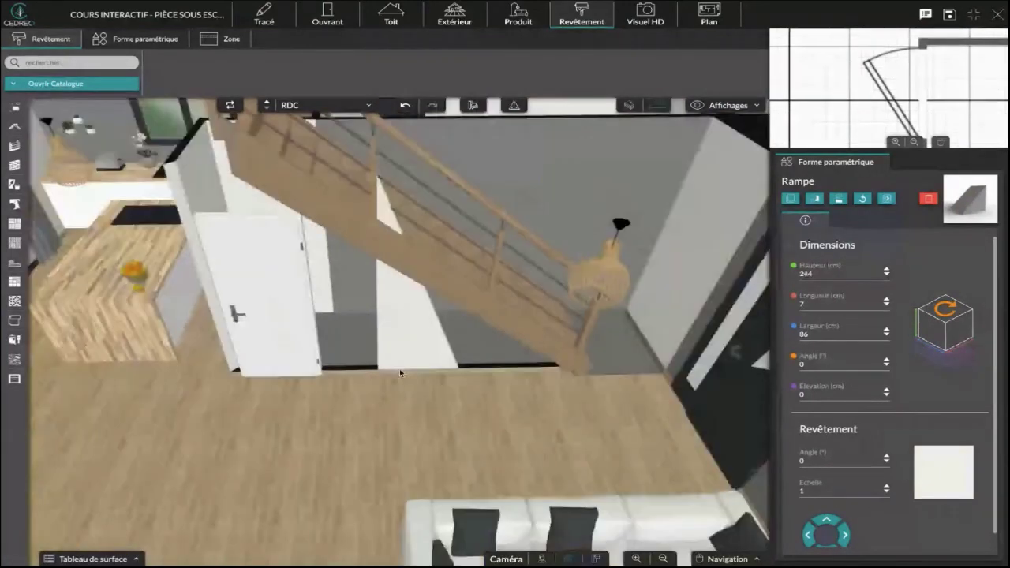
{"action": "scroll", "coordinate": [498, 439], "scroll_direction": "down", "scroll_amount": 5}
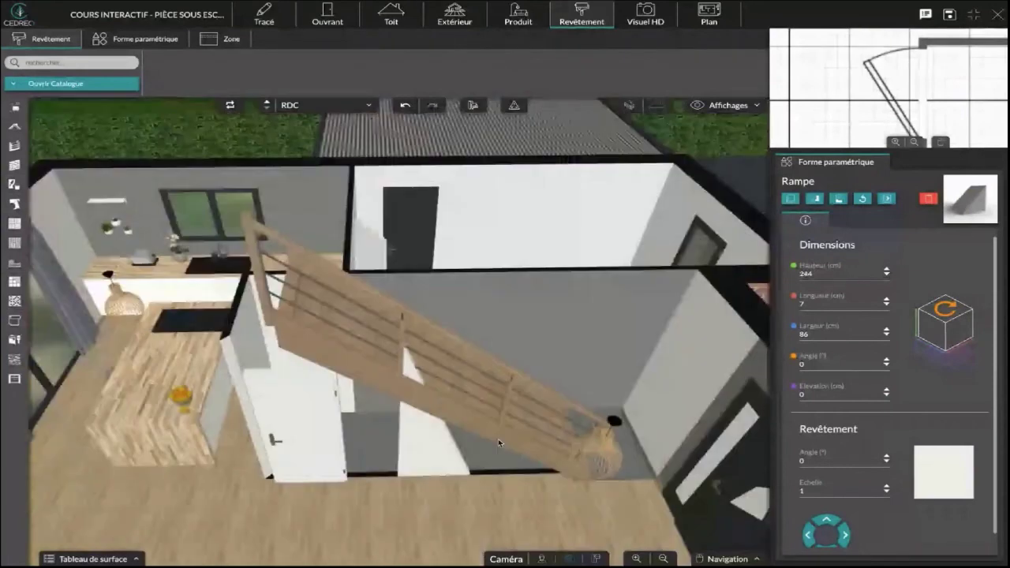
{"action": "scroll", "coordinate": [498, 439], "scroll_direction": "up", "scroll_amount": 10}
{"action": "scroll", "coordinate": [498, 412], "scroll_direction": "down", "scroll_amount": 2}
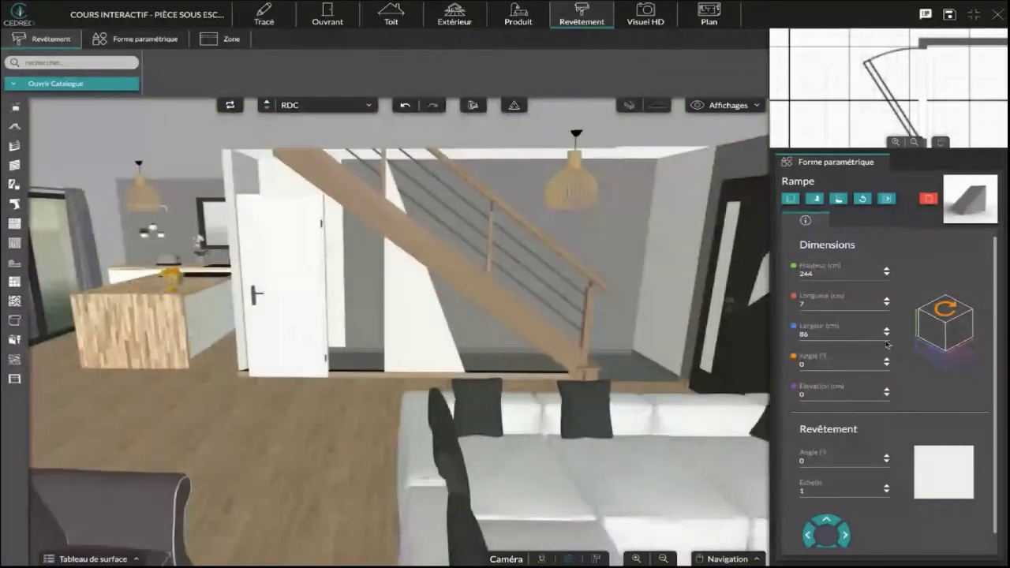
{"action": "type", "text": "179"}
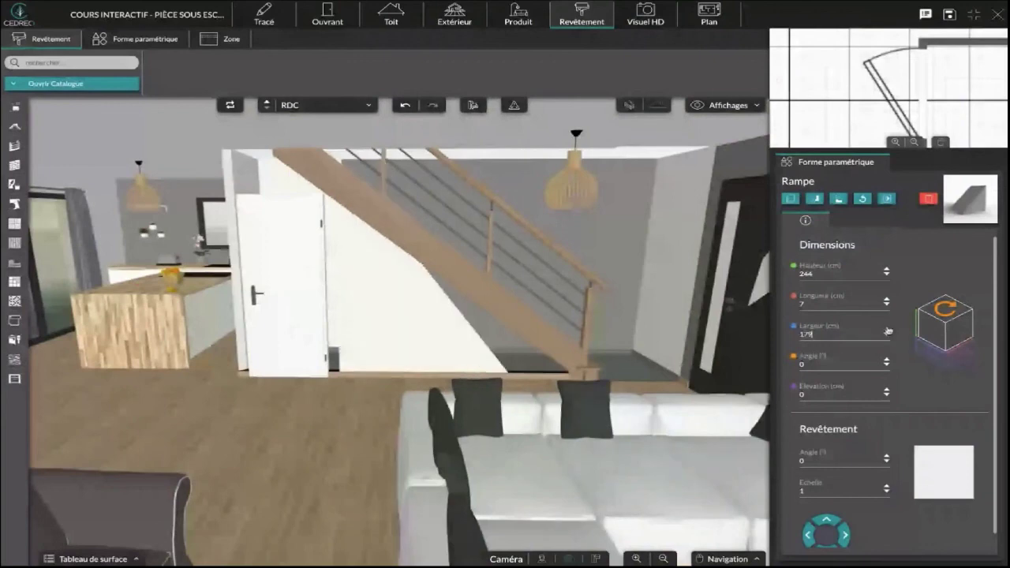
{"action": "left_click", "coordinate": [887, 330]}
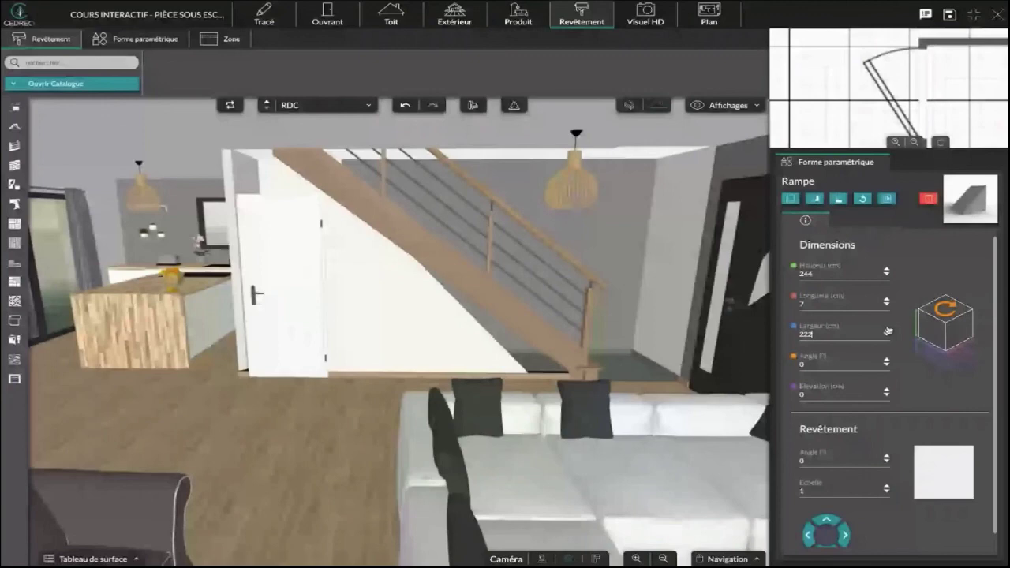
{"action": "left_click_drag", "start_coordinate": [889, 331], "coordinate": [877, 286]}
Fine-tune the ramp to follow the stair stringer, with its height at 300 cm and its width at 362 cm
{"action": "left_click", "coordinate": [887, 271]}
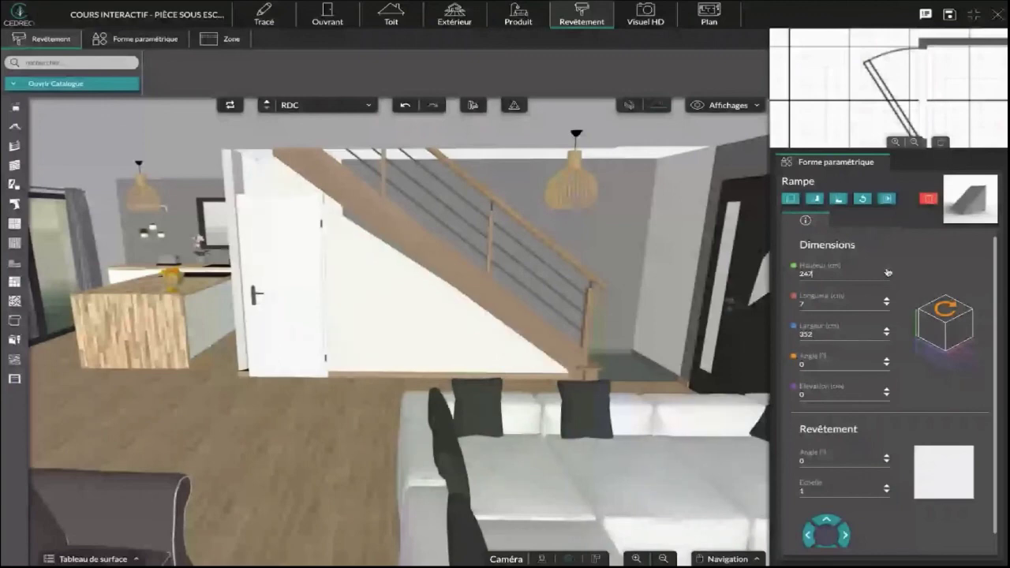
{"action": "left_click", "coordinate": [887, 271]}
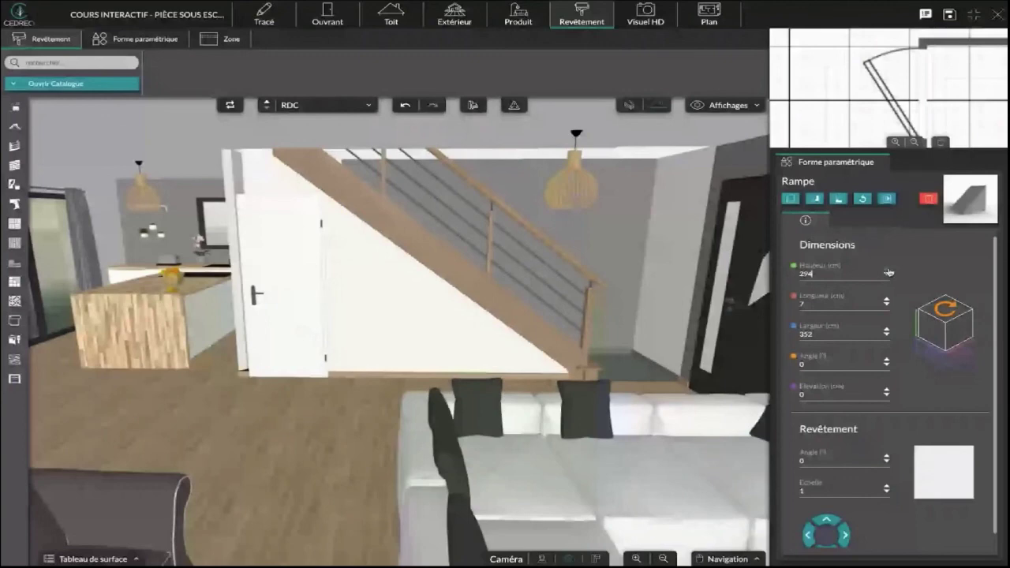
{"action": "left_click", "coordinate": [887, 271]}
{"action": "left_click", "coordinate": [885, 330]}
{"action": "left_click", "coordinate": [888, 336]}
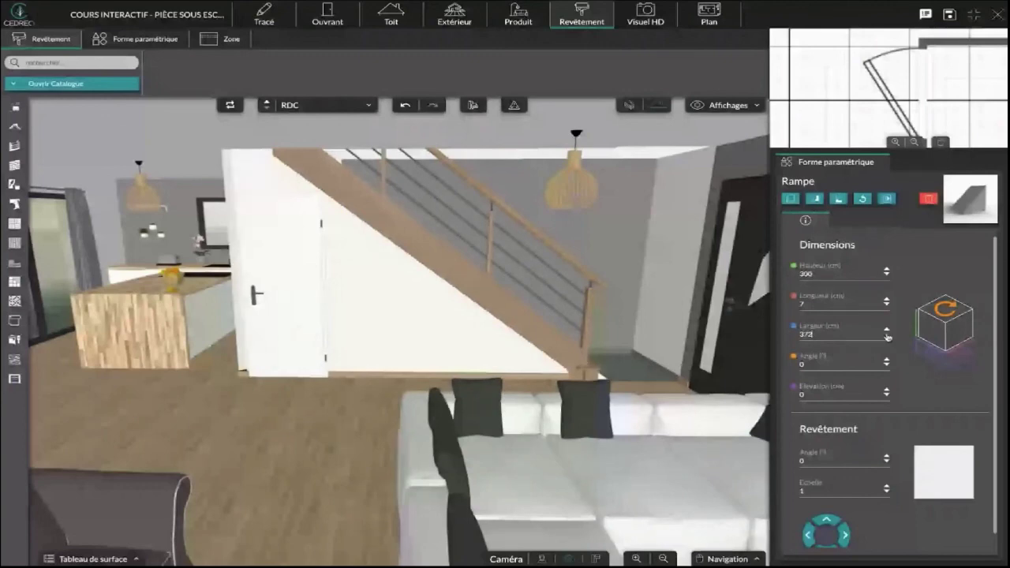
{"action": "left_click", "coordinate": [888, 336]}
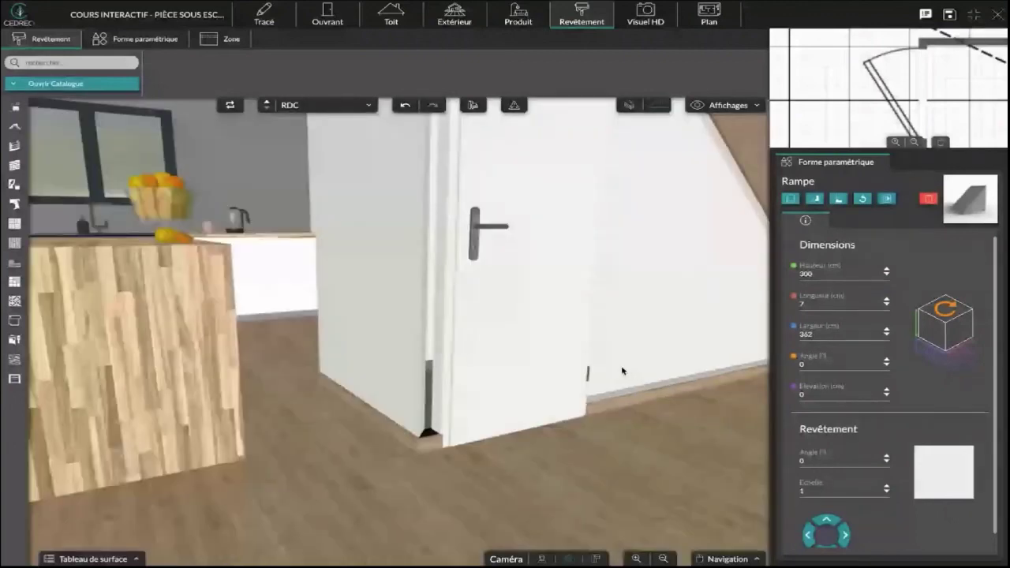
Examine the closed under-stair partition, its door and the skirting around the corner from several viewpoints
{"action": "scroll", "coordinate": [627, 406], "scroll_direction": "down", "scroll_amount": 5}
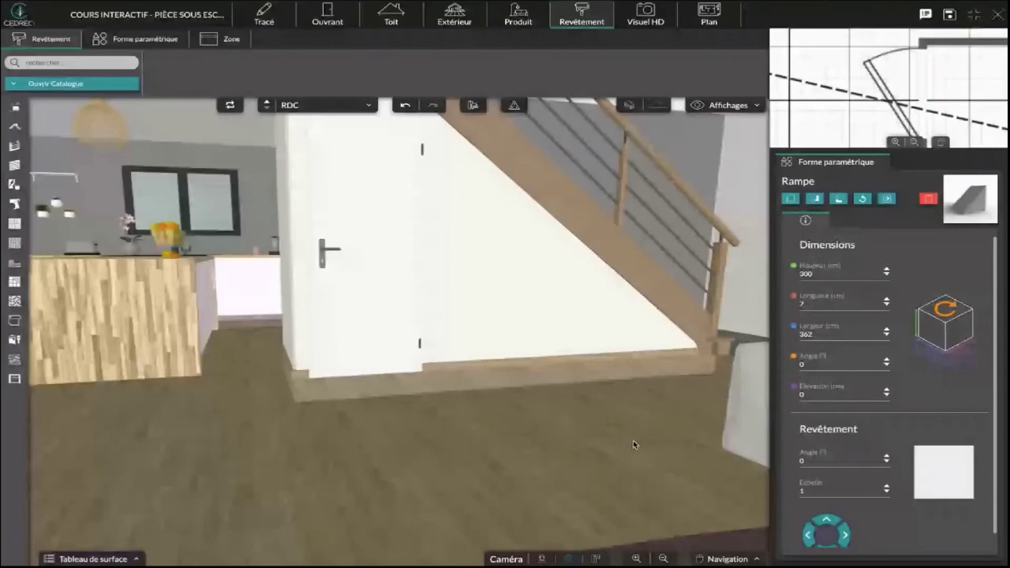
{"action": "left_click_drag", "start_coordinate": [633, 444], "coordinate": [615, 451]}
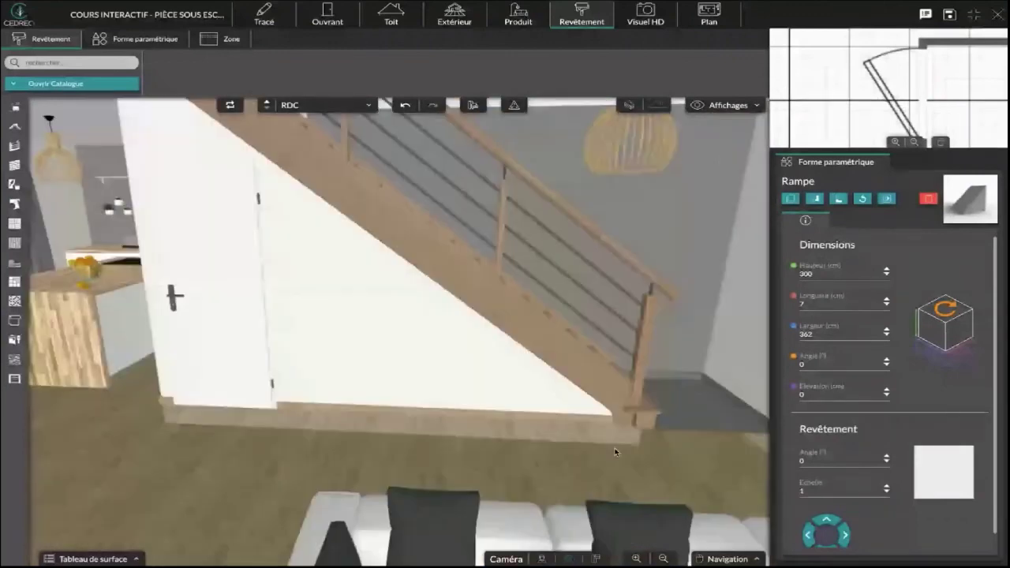
{"action": "scroll", "coordinate": [466, 492], "scroll_direction": "up", "scroll_amount": 5}
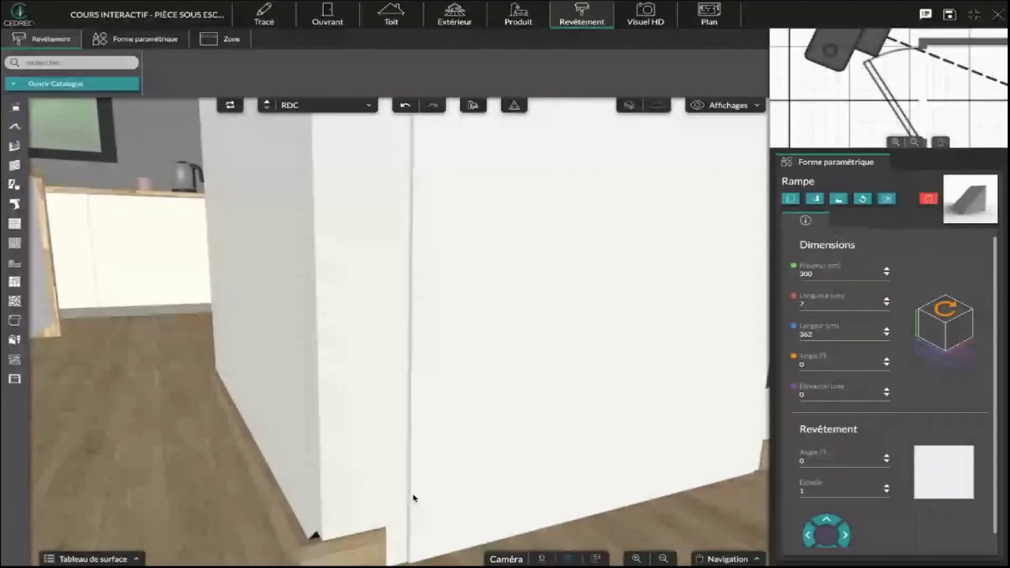
{"action": "left_click_drag", "start_coordinate": [413, 498], "coordinate": [369, 438]}
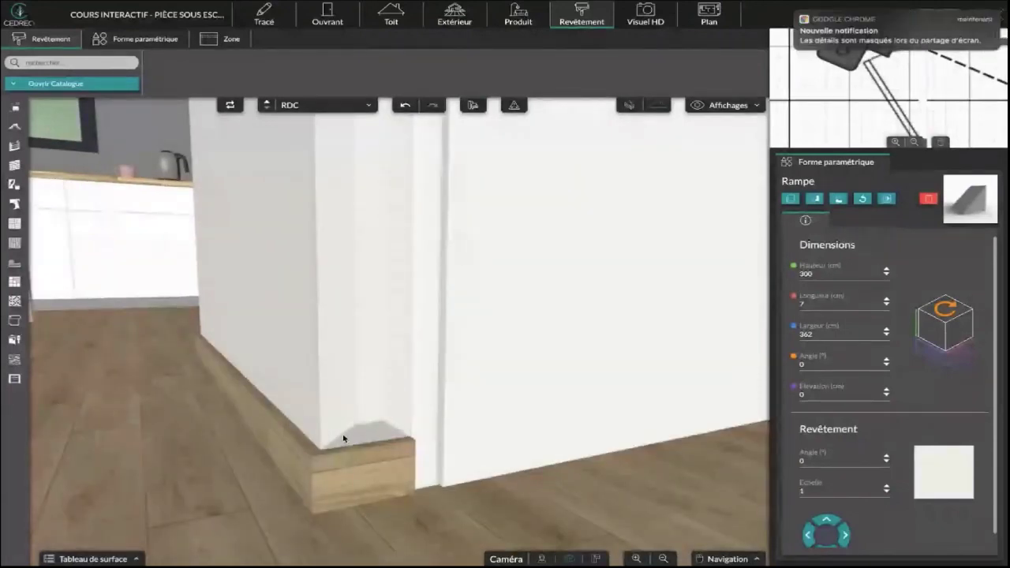
{"action": "left_click", "coordinate": [343, 507]}
{"action": "scroll", "coordinate": [345, 503], "scroll_direction": "up", "scroll_amount": 6}
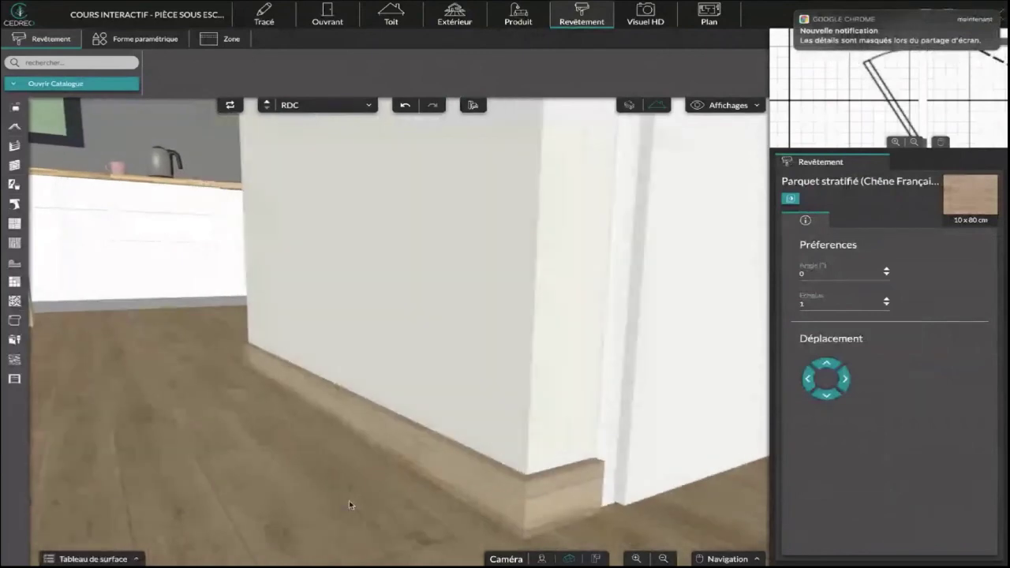
{"action": "scroll", "coordinate": [324, 466], "scroll_direction": "down", "scroll_amount": 3}
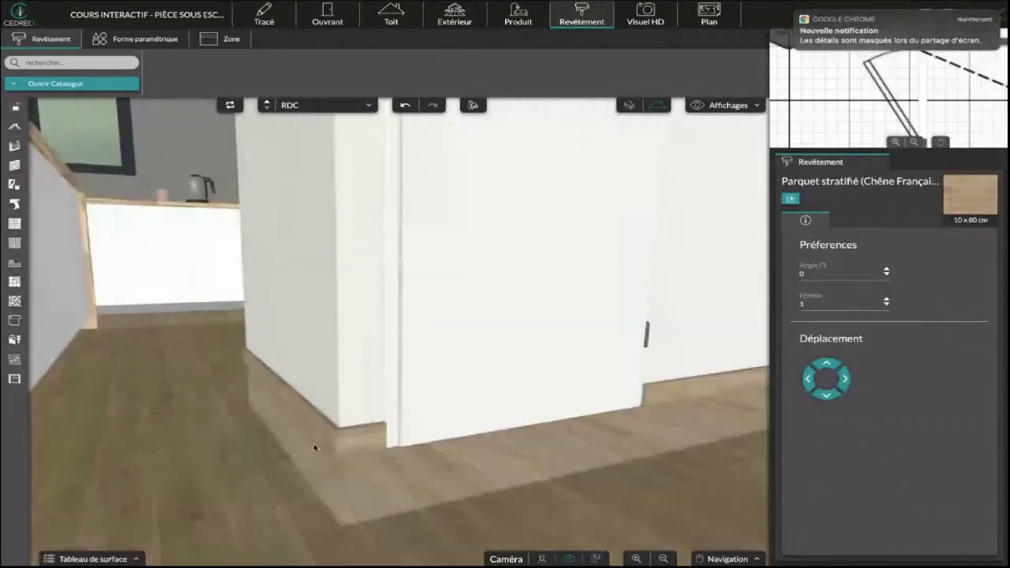
{"action": "left_click_drag", "start_coordinate": [313, 444], "coordinate": [480, 460]}
{"action": "scroll", "coordinate": [458, 466], "scroll_direction": "up", "scroll_amount": 5}
{"action": "scroll", "coordinate": [459, 466], "scroll_direction": "down", "scroll_amount": 5}
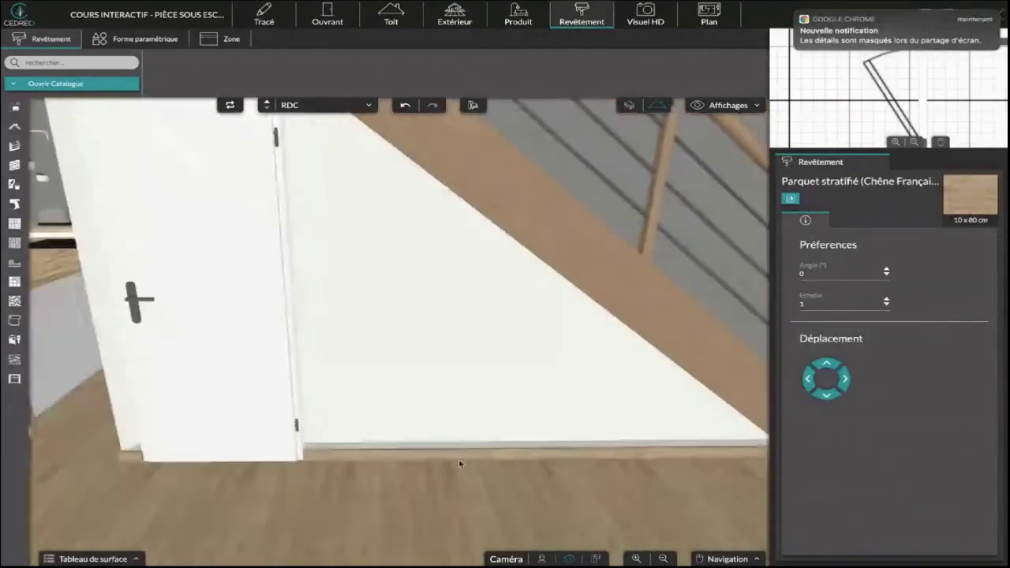
{"action": "scroll", "coordinate": [351, 431], "scroll_direction": "down", "scroll_amount": 5}
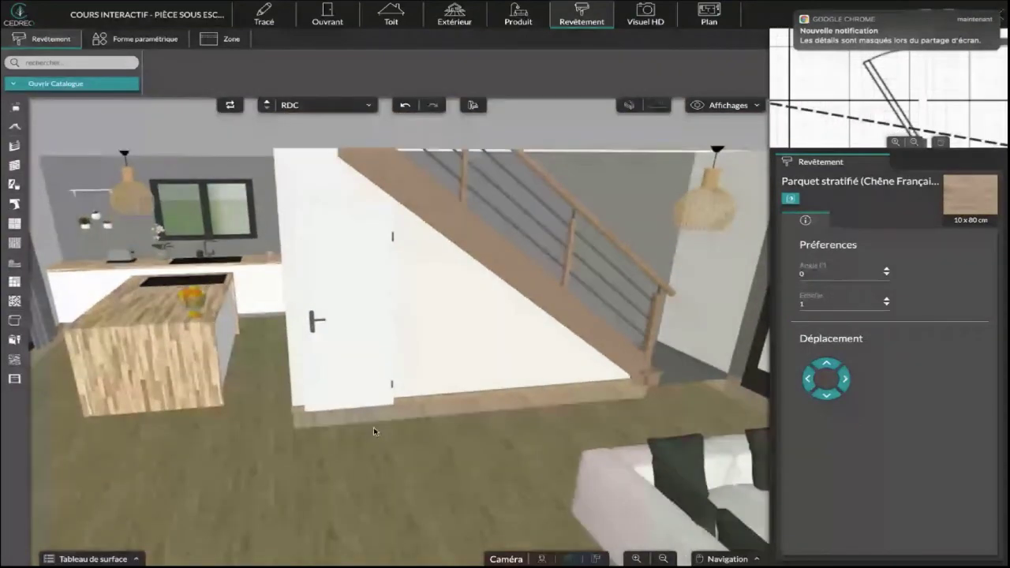
{"action": "scroll", "coordinate": [373, 427], "scroll_direction": "down", "scroll_amount": 4}
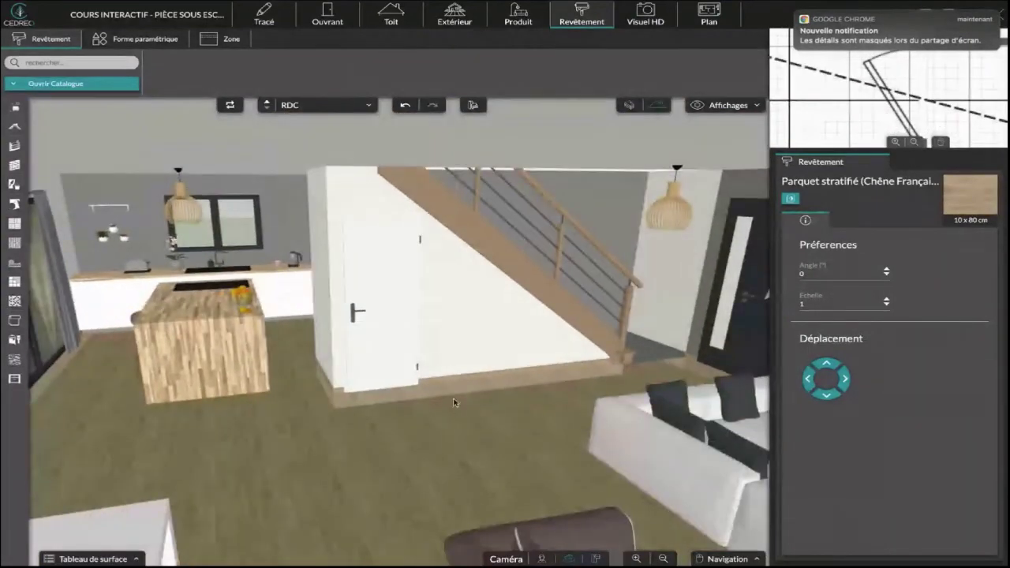
{"action": "scroll", "coordinate": [399, 447], "scroll_direction": "up", "scroll_amount": 5}
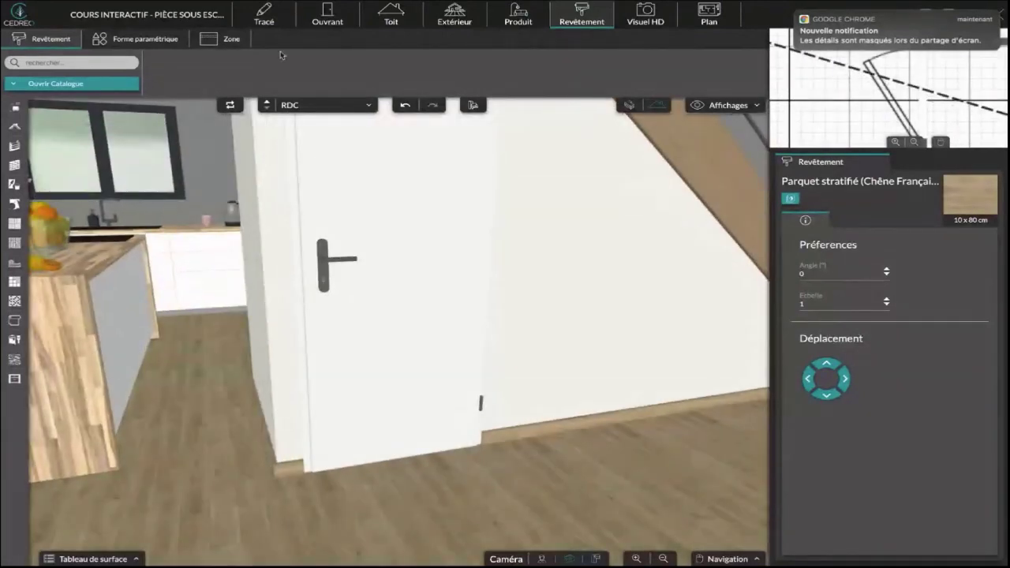
Place a Prisme horizontal parametric shape on the floor in front of the under-stair partition
{"action": "left_click", "coordinate": [134, 39]}
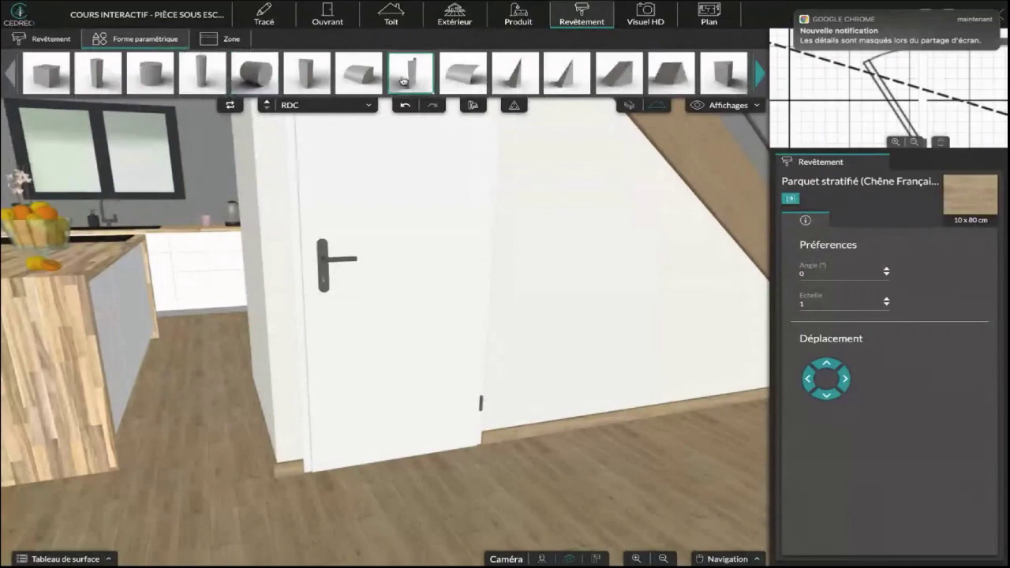
{"action": "left_click", "coordinate": [671, 72]}
{"action": "scroll", "coordinate": [578, 352], "scroll_direction": "down", "scroll_amount": 4}
{"action": "left_click", "coordinate": [518, 472]}
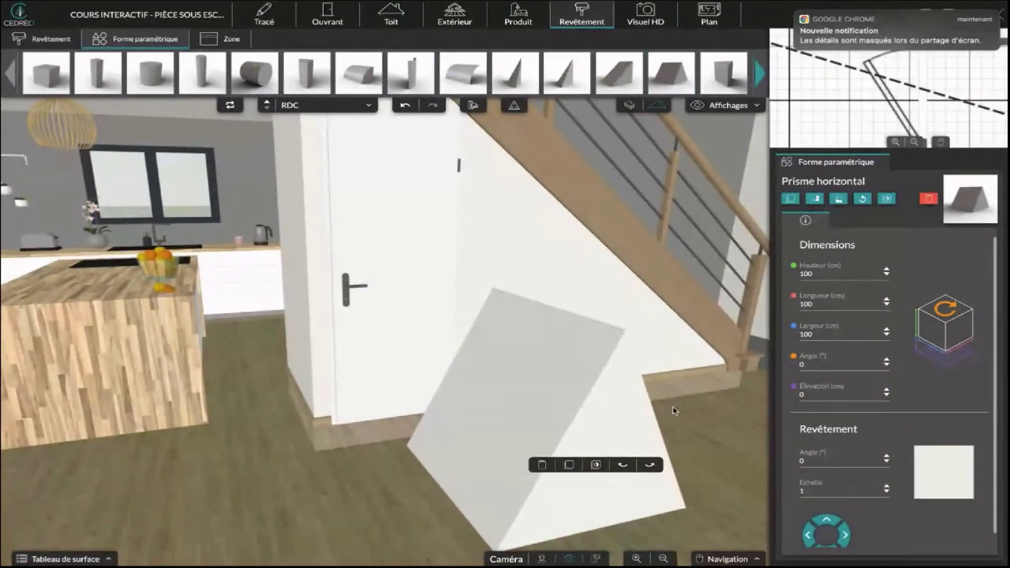
{"action": "scroll", "coordinate": [444, 495], "scroll_direction": "up", "scroll_amount": 3}
{"action": "left_click_drag", "start_coordinate": [458, 496], "coordinate": [410, 404]}
{"action": "scroll", "coordinate": [410, 403], "scroll_direction": "up", "scroll_amount": 6}
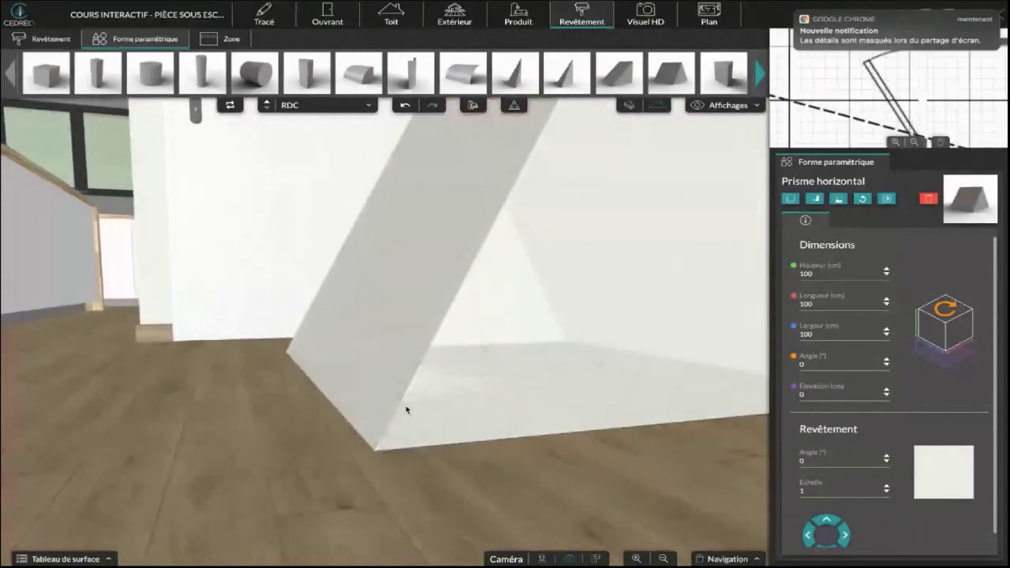
{"action": "scroll", "coordinate": [396, 434], "scroll_direction": "down", "scroll_amount": 5}
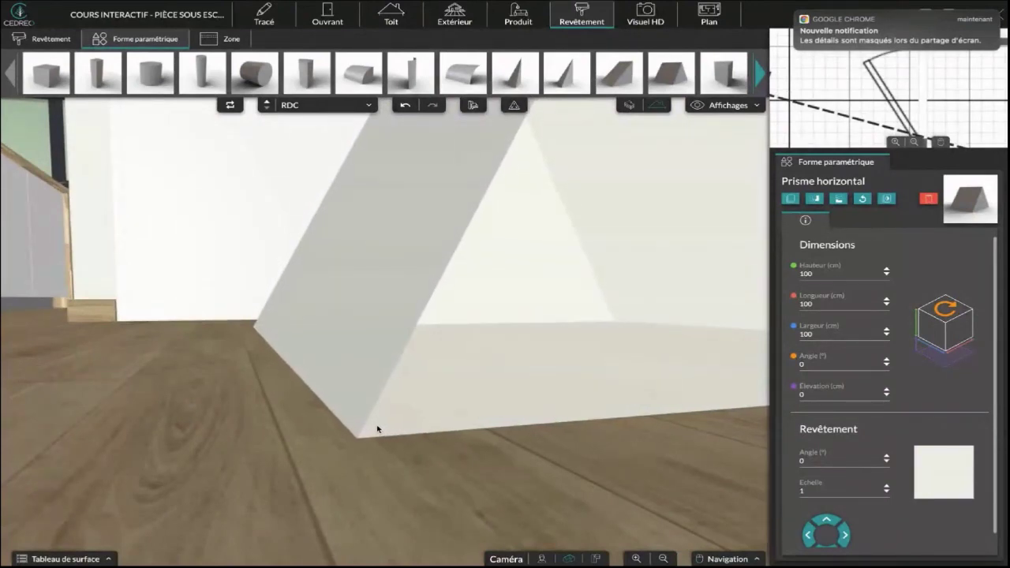
{"action": "left_click", "coordinate": [376, 432]}
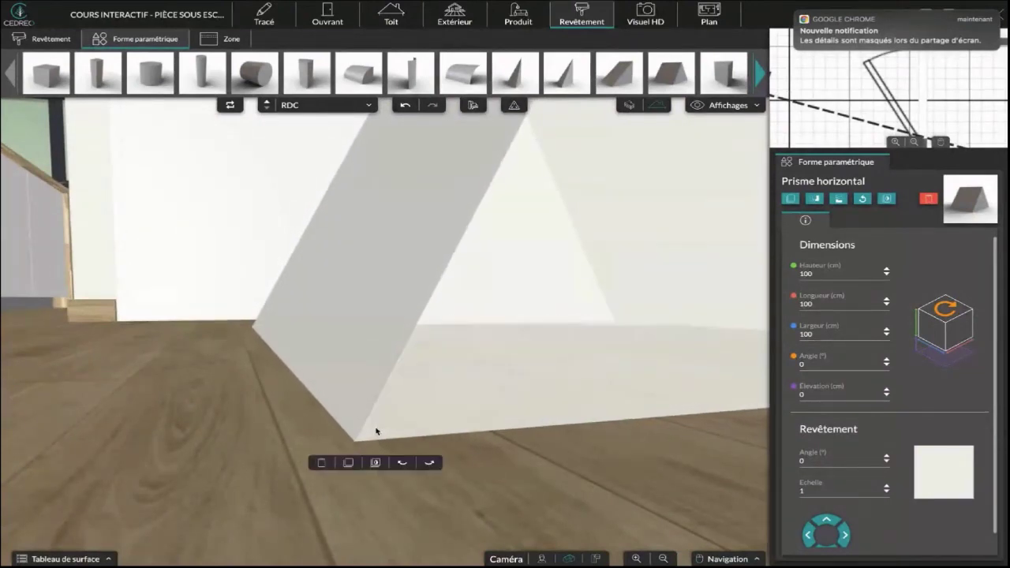
Nudge the horizontal prism in small increments across the floor in front of the under-stair partition
{"action": "key", "text": "Down"}
{"action": "key", "text": "Down"}
{"action": "key", "text": "Down"}
{"action": "key", "text": "Right"}
{"action": "key", "text": "Right"}
{"action": "key", "text": "Right"}
{"action": "key", "text": "Right"}
{"action": "key", "text": "Left"}
{"action": "key", "text": "Left"}
{"action": "key", "text": "Left"}
{"action": "key", "text": "Left"}
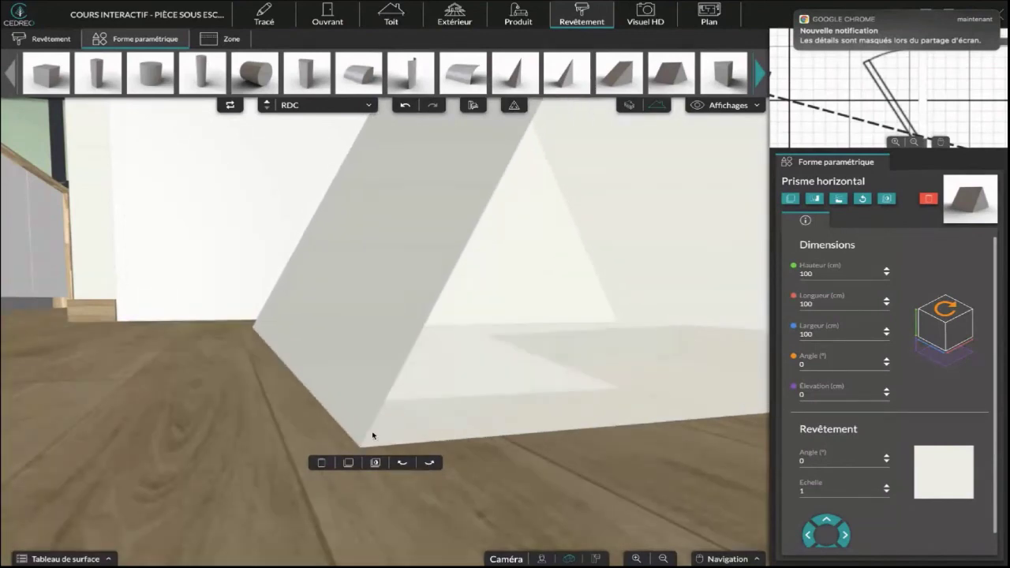
Remove the horizontal prism from the floor in front of the under-stair partition
{"action": "left_click_drag", "start_coordinate": [156, 406], "coordinate": [232, 379]}
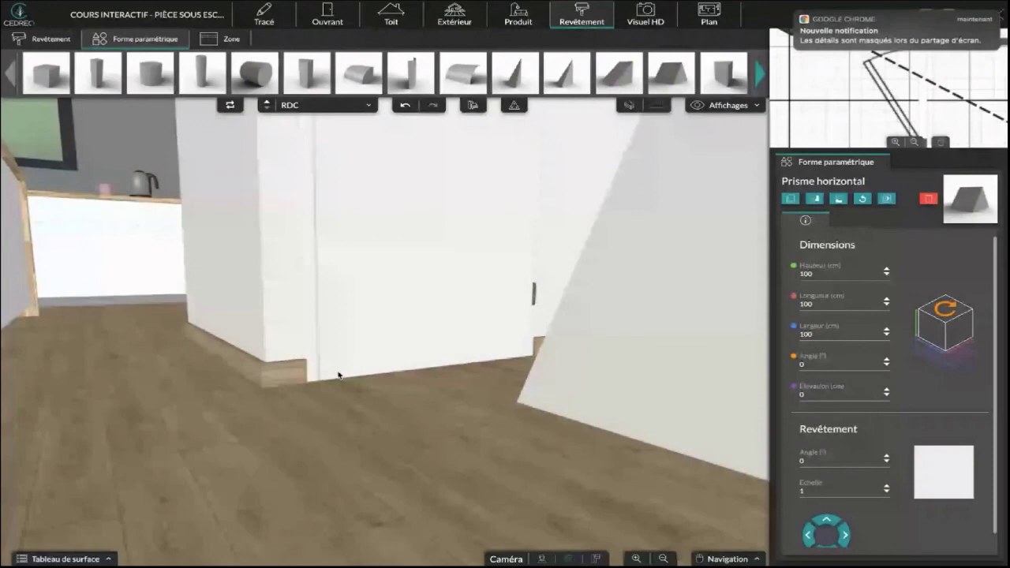
{"action": "left_click", "coordinate": [450, 413]}
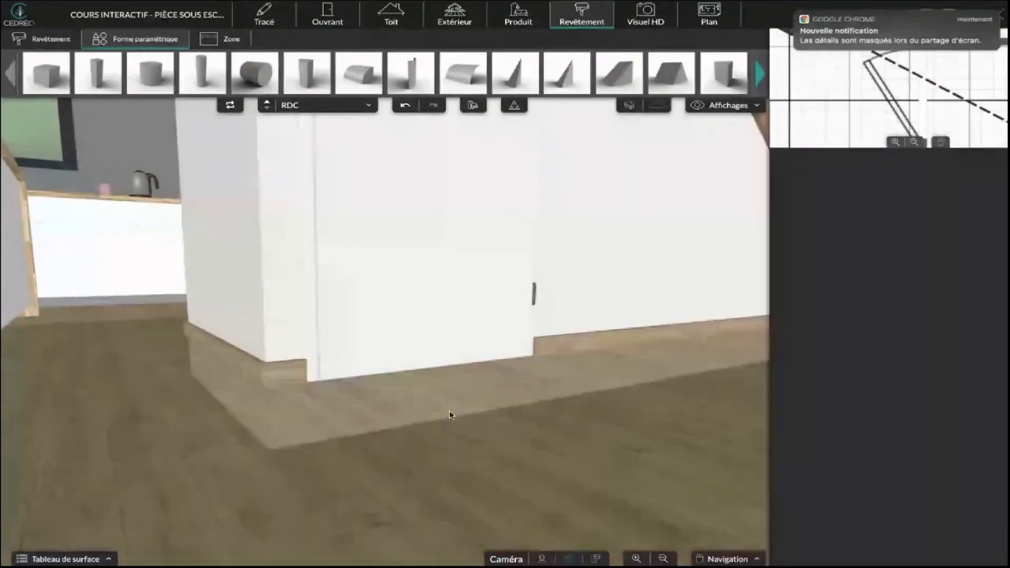
{"action": "scroll", "coordinate": [449, 415], "scroll_direction": "down", "scroll_amount": 5}
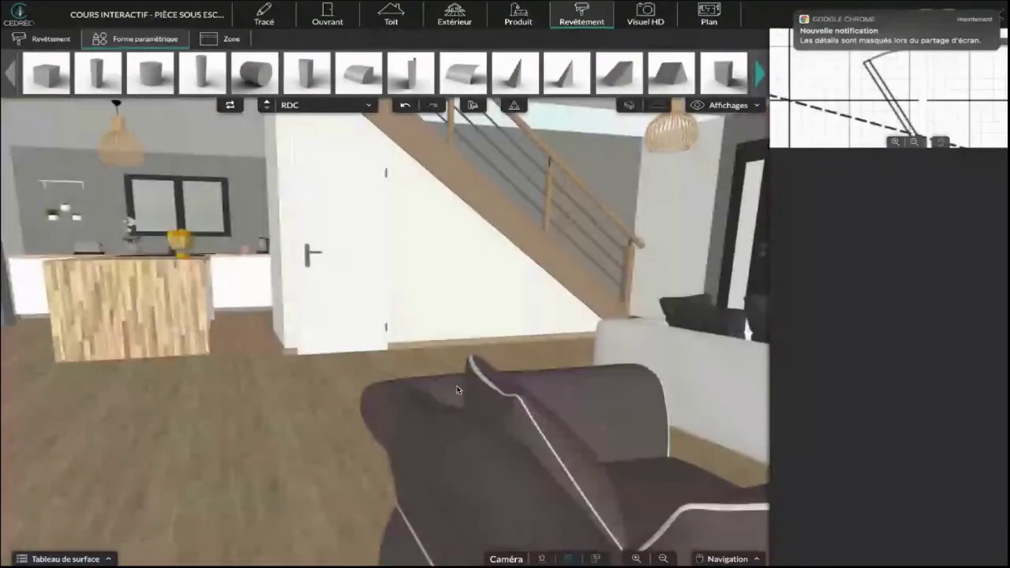
{"action": "scroll", "coordinate": [457, 390], "scroll_direction": "up", "scroll_amount": 5}
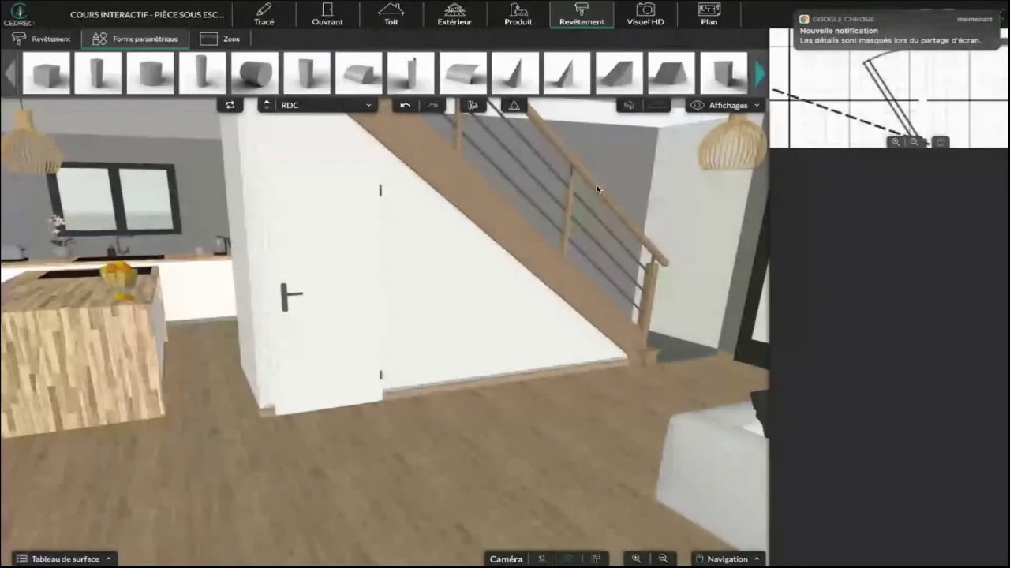
Copy the grey covering GRIS8A8B89 from the stairwell wall and apply it behind the staircase, without extending it to the room's other walls
{"action": "left_click_drag", "start_coordinate": [598, 190], "coordinate": [624, 563]}
{"action": "left_click", "coordinate": [539, 555]}
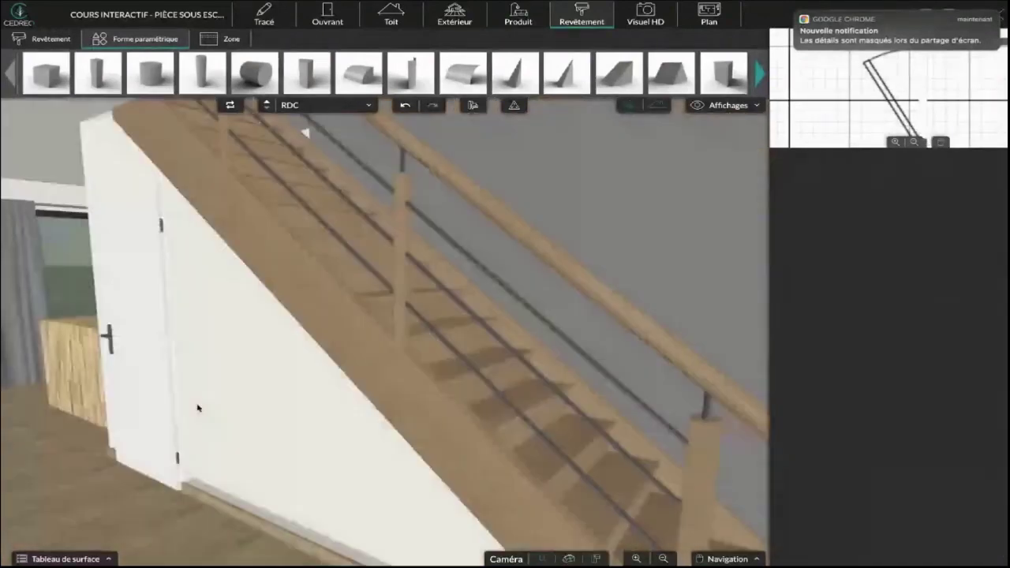
{"action": "left_click_drag", "start_coordinate": [198, 408], "coordinate": [239, 360]}
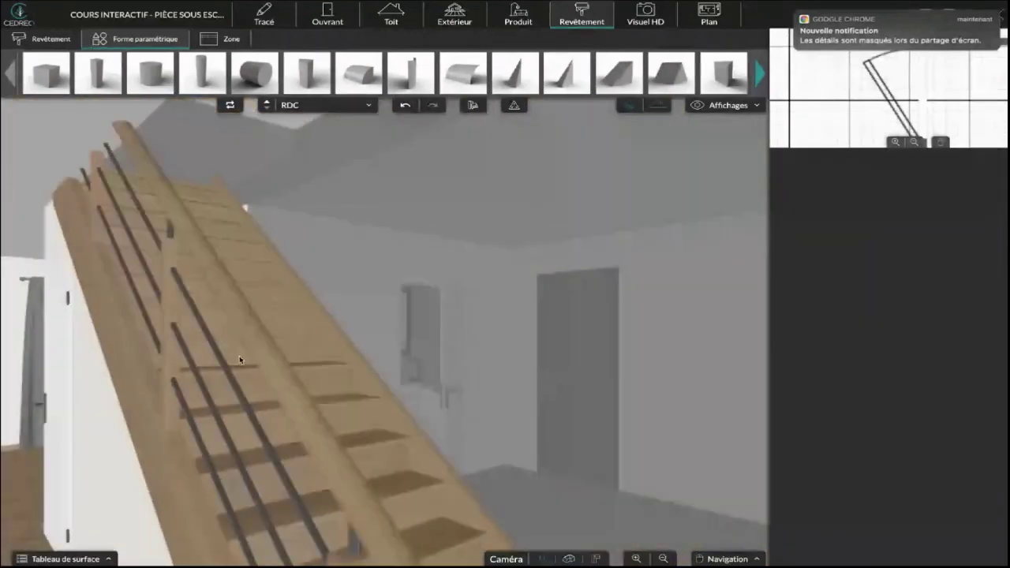
{"action": "left_click", "coordinate": [584, 17]}
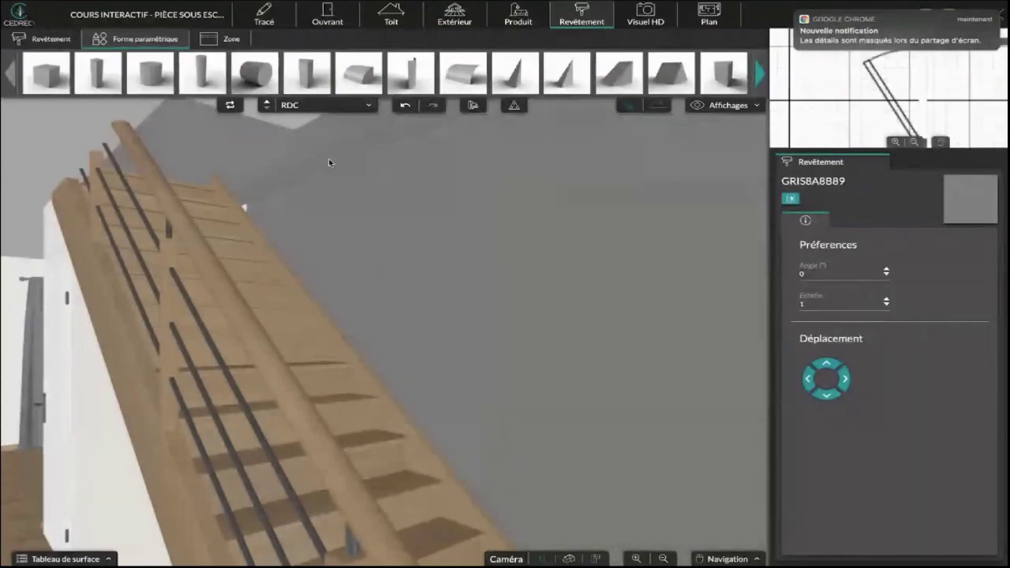
{"action": "right_click", "coordinate": [330, 160]}
{"action": "left_click", "coordinate": [336, 201]}
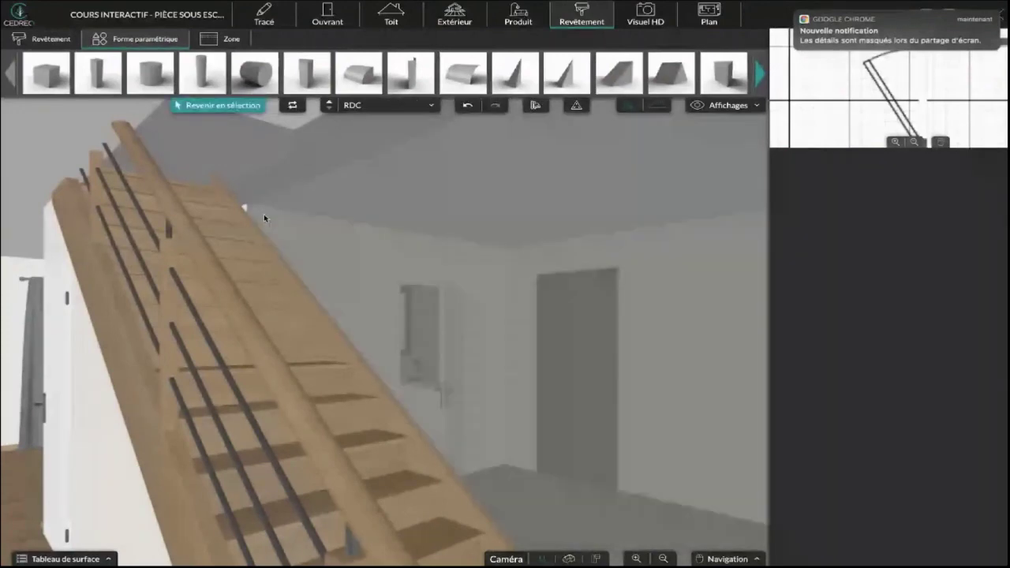
{"action": "left_click", "coordinate": [264, 214]}
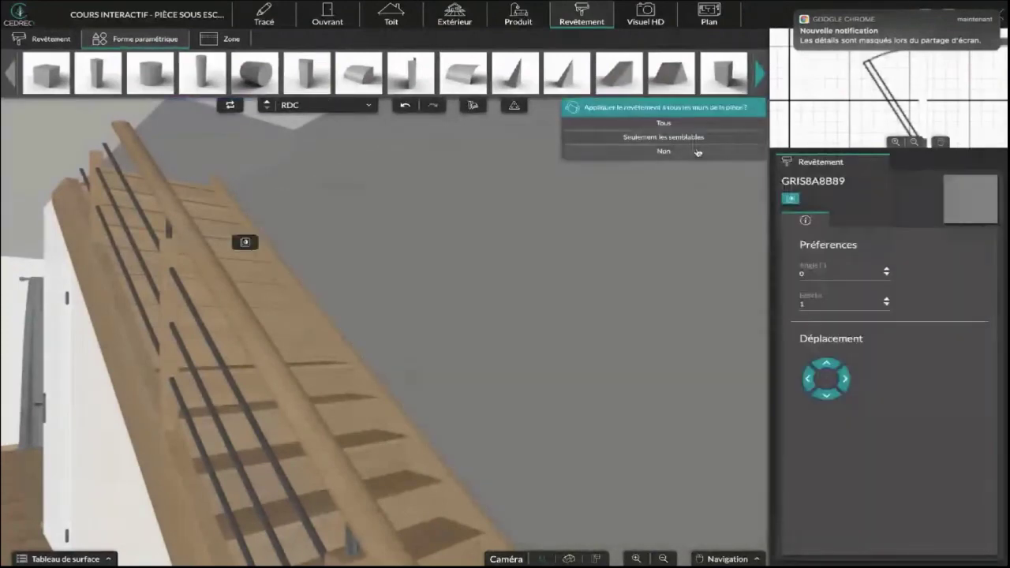
{"action": "left_click", "coordinate": [692, 151]}
Apply the grey covering GRIS8A8B89 to the partition around the under-stair door and to the entire ramp shape
{"action": "left_click_drag", "start_coordinate": [620, 208], "coordinate": [691, 414]}
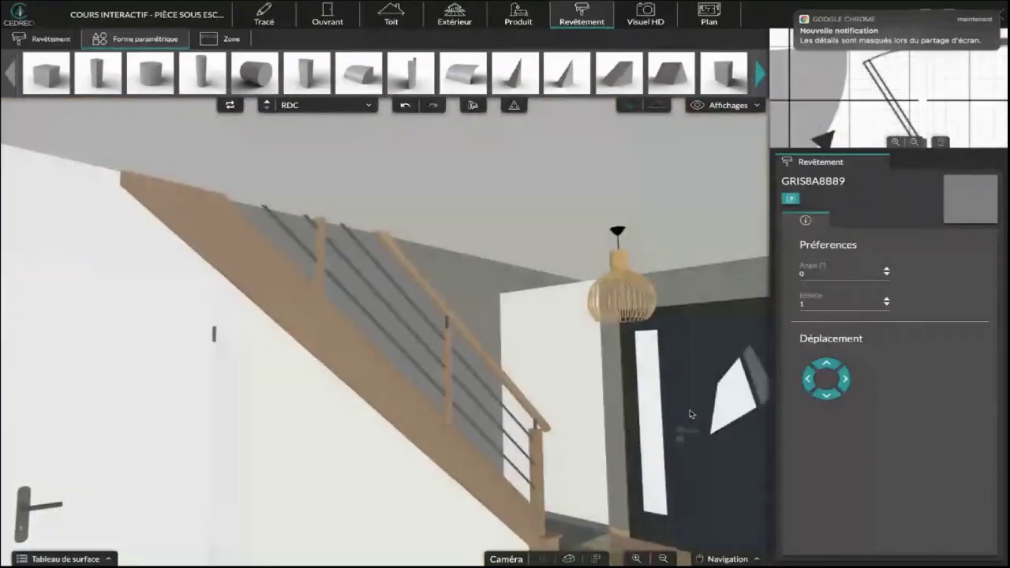
{"action": "left_click_drag", "start_coordinate": [690, 413], "coordinate": [641, 365]}
{"action": "left_click", "coordinate": [250, 424]}
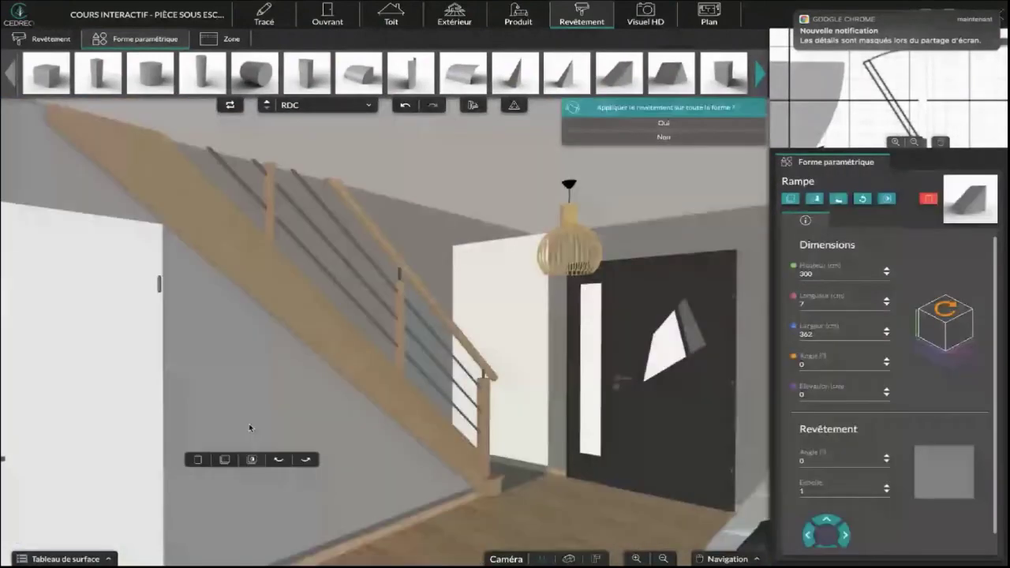
{"action": "left_click", "coordinate": [648, 127]}
{"action": "left_click_drag", "start_coordinate": [209, 452], "coordinate": [263, 453]}
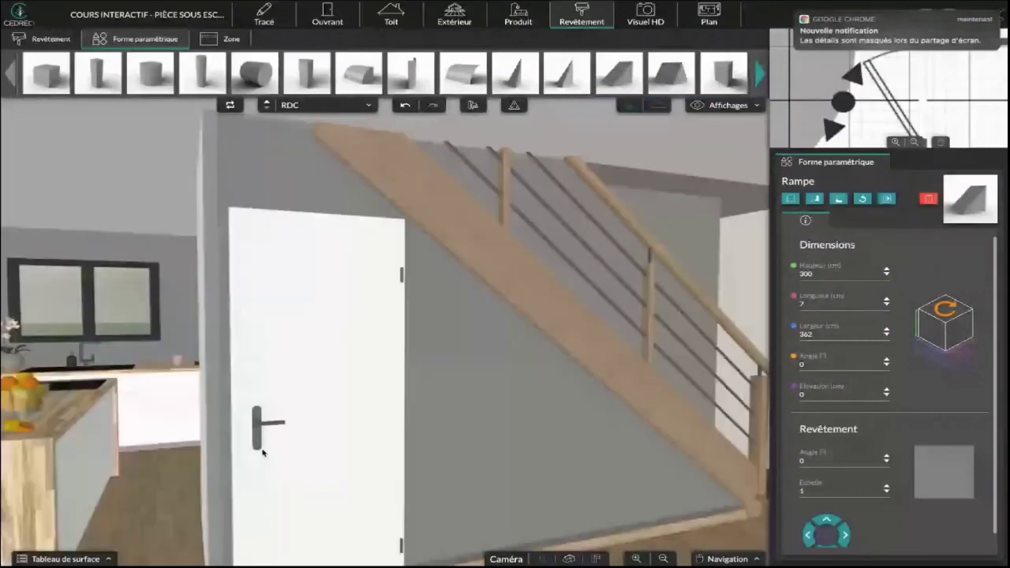
{"action": "scroll", "coordinate": [262, 452], "scroll_direction": "down", "scroll_amount": 3}
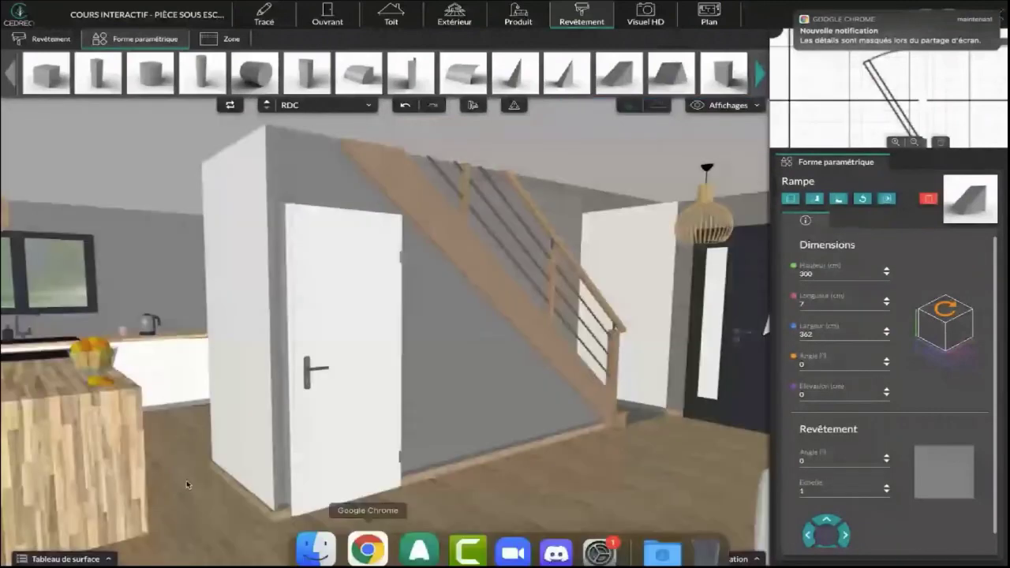